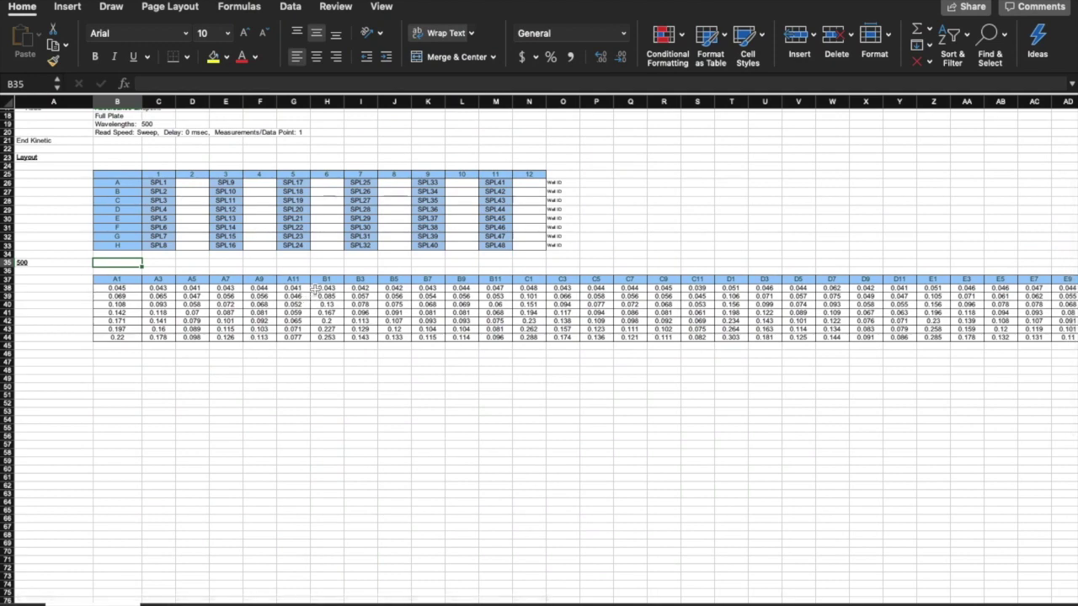
# - Move the B1–B11 readings in H38:M44 beneath the A1–A11 block, starting at cell B45
pyautogui.moveTo(325, 288); pyautogui.dragTo(498, 337)
pyautogui.press('super+c')
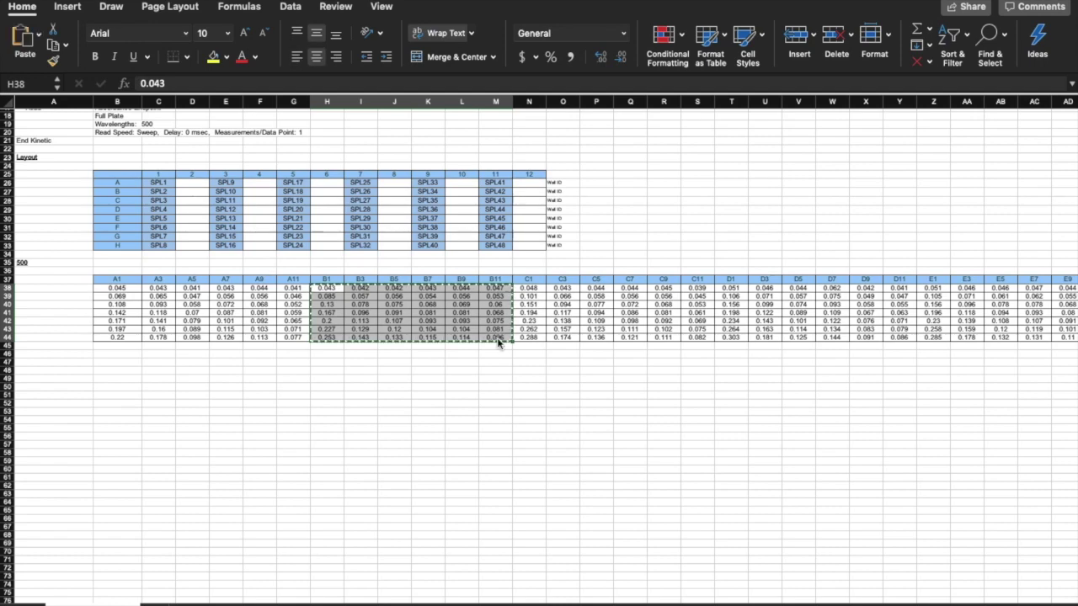
pyautogui.click(128, 346)
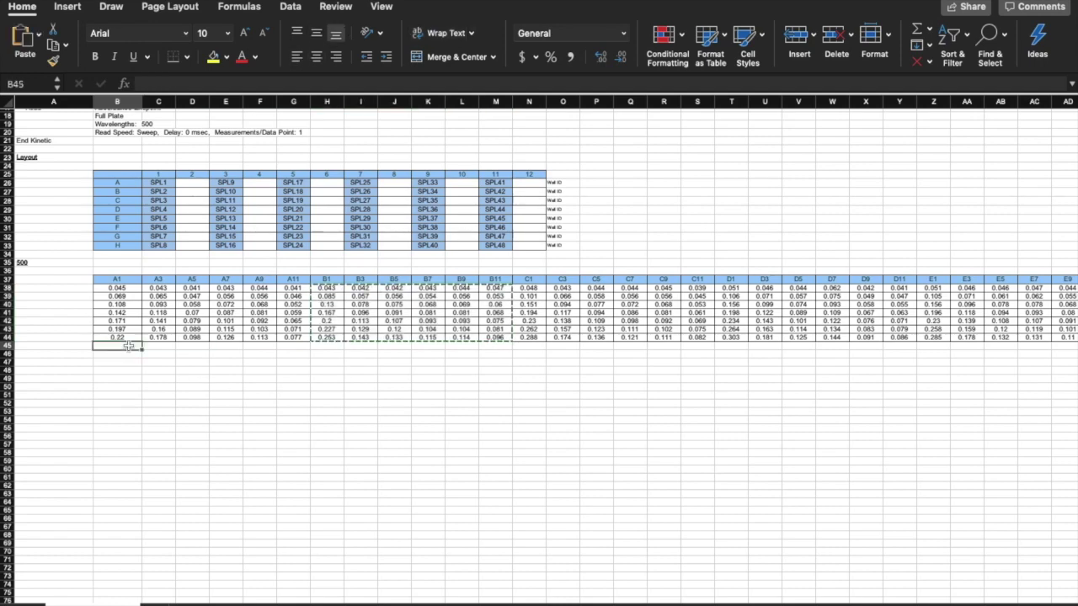
pyautogui.press('super+v')
# - Move the C1–C11 readings in N38:S44 beneath the stacked data, starting at cell B52
pyautogui.moveTo(529, 290); pyautogui.dragTo(702, 344)
pyautogui.press('super+c')
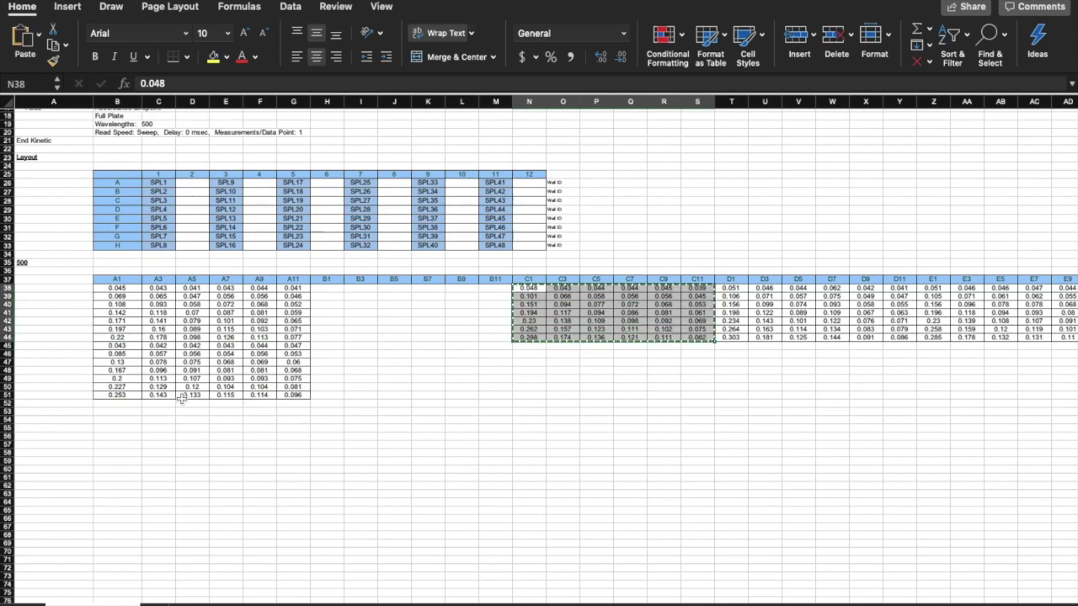
pyautogui.click(135, 405)
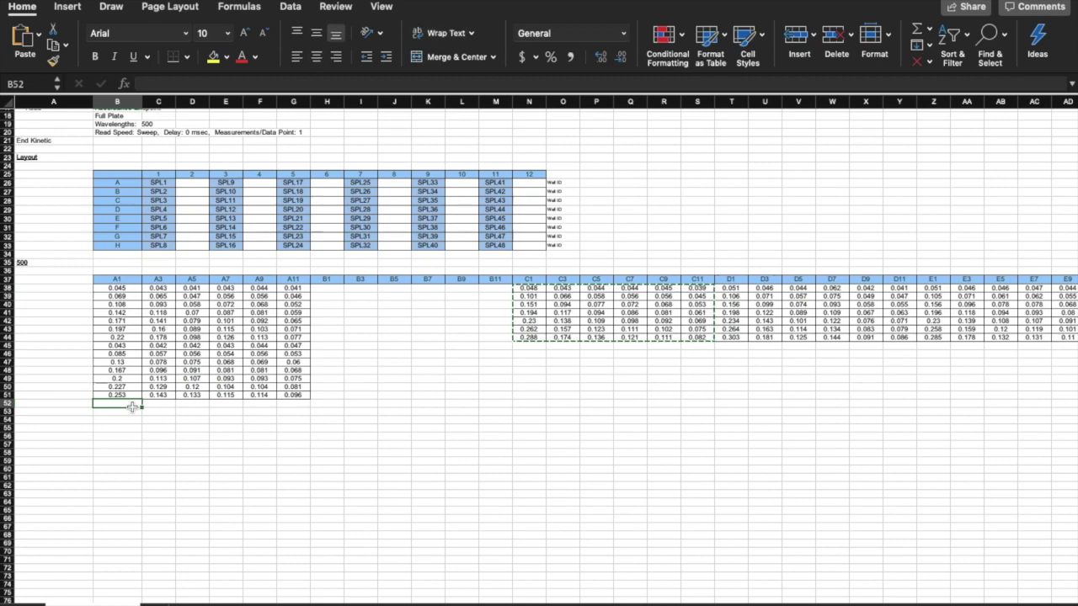
pyautogui.press('super+v')
# - Move the D1–D11 readings in T38:Y44 beneath the stacked data, starting at cell B59
pyautogui.moveTo(729, 288); pyautogui.dragTo(901, 338)
pyautogui.press('super+x')
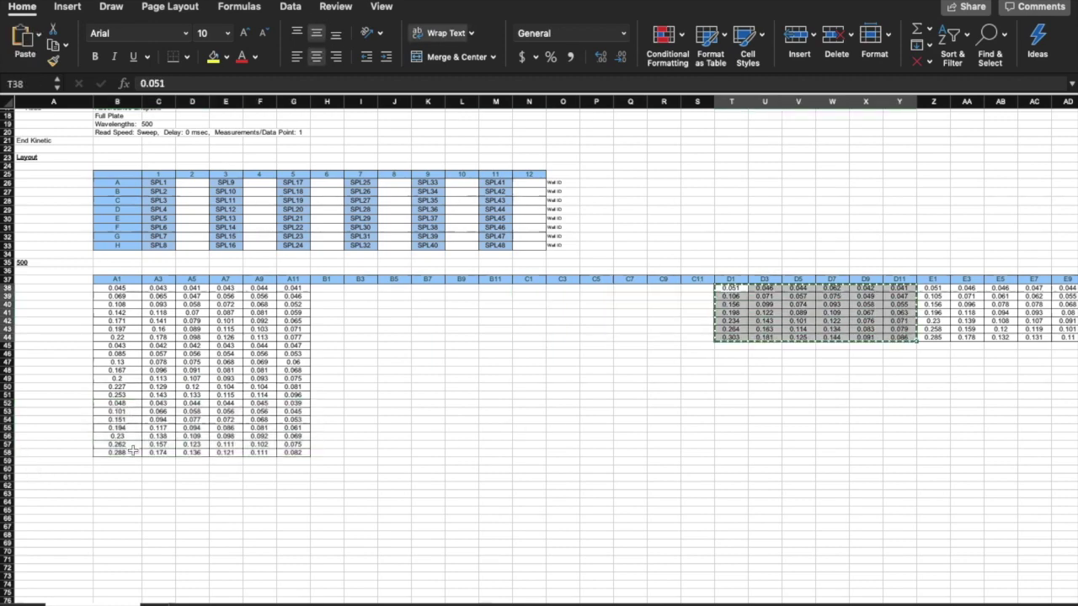
pyautogui.click(133, 461)
pyautogui.press('super+v')
# - Move the E1–E11 readings in Z38:AE44 beneath the stacked data, starting at cell B66
pyautogui.hscroll(3, 757, 291)
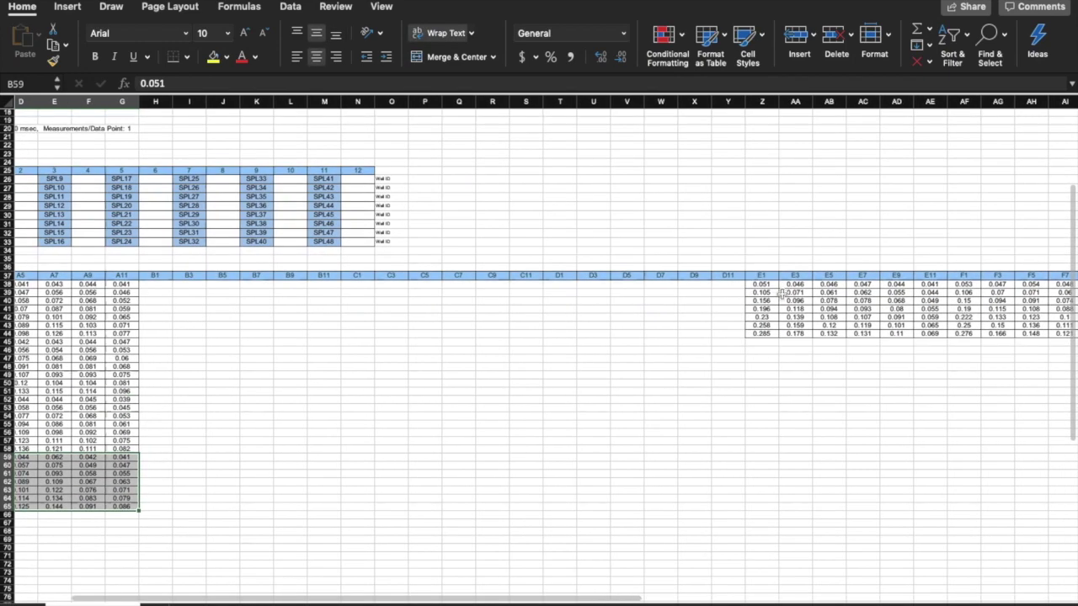
pyautogui.moveTo(760, 284); pyautogui.dragTo(925, 335)
pyautogui.press('super+x')
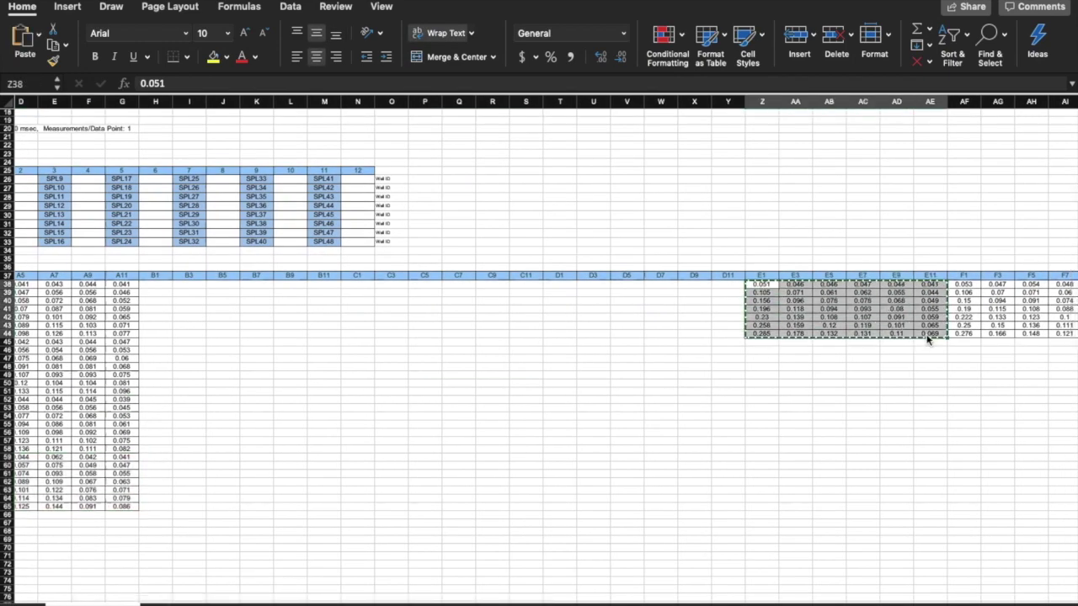
pyautogui.scroll(5, 926, 337)
pyautogui.hscroll(-3, 926, 337)
pyautogui.click(137, 408)
pyautogui.press('super+v')
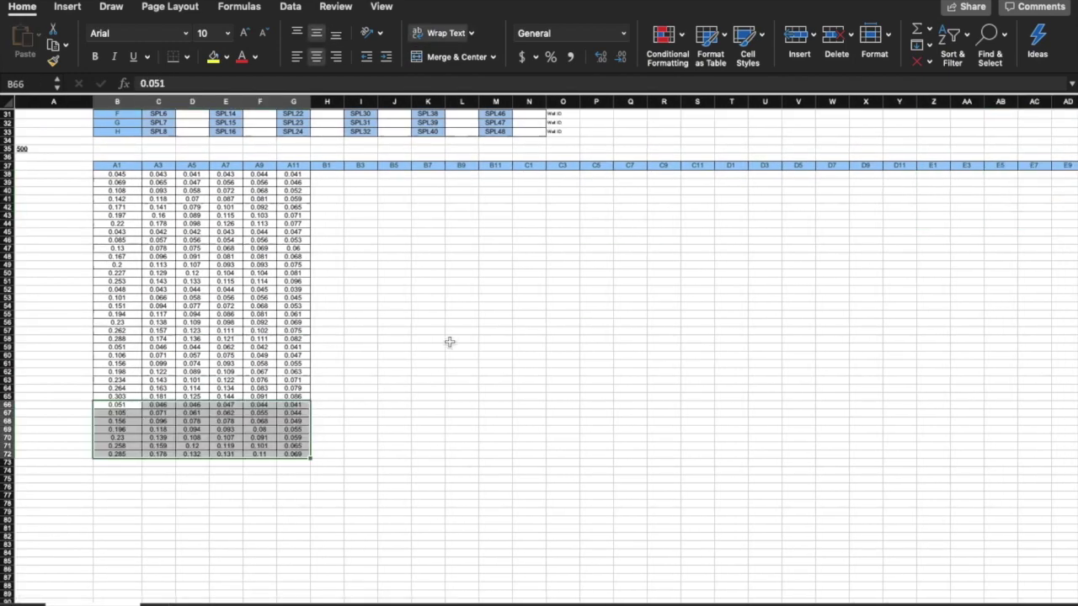
# - Copy the F1–F11 readings in AF38:AK44 beneath the stacked data, starting at cell B73
pyautogui.scroll(2, 447, 342)
pyautogui.hscroll(10, 447, 342)
pyautogui.moveTo(572, 219); pyautogui.dragTo(745, 267)
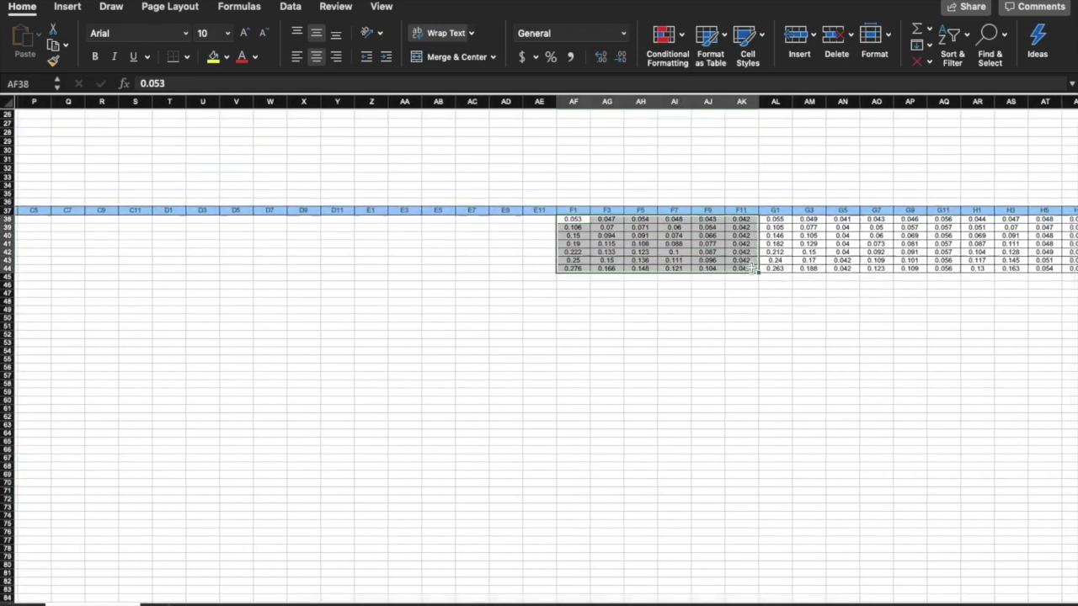
pyautogui.press('super+x')
pyautogui.hscroll(-5, 750, 272)
pyautogui.scroll(-5, 224, 399)
pyautogui.click(128, 380)
pyautogui.press('super+v')
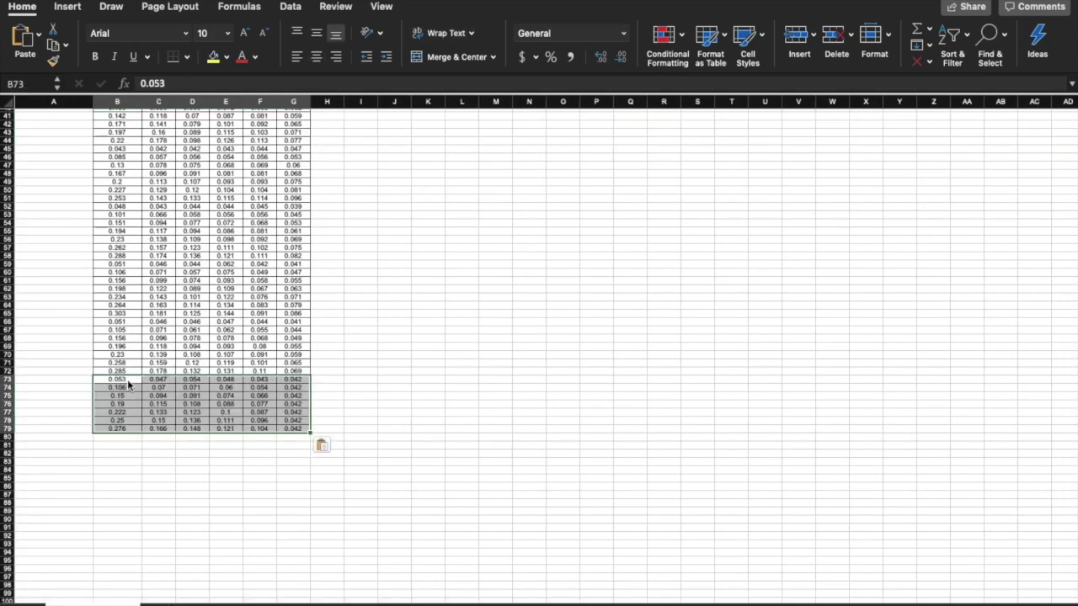
# - Clear the original F1–F11 readings from AF38:AK44
pyautogui.scroll(7, 320, 443)
pyautogui.hscroll(6, 319, 443)
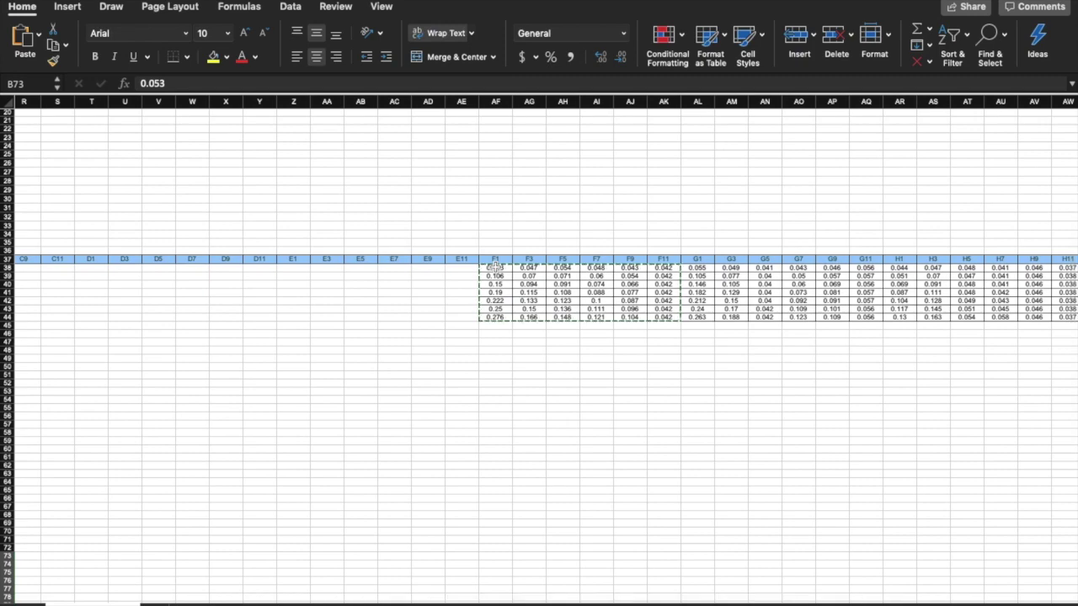
pyautogui.moveTo(495, 267); pyautogui.dragTo(657, 314)
pyautogui.press('Delete')
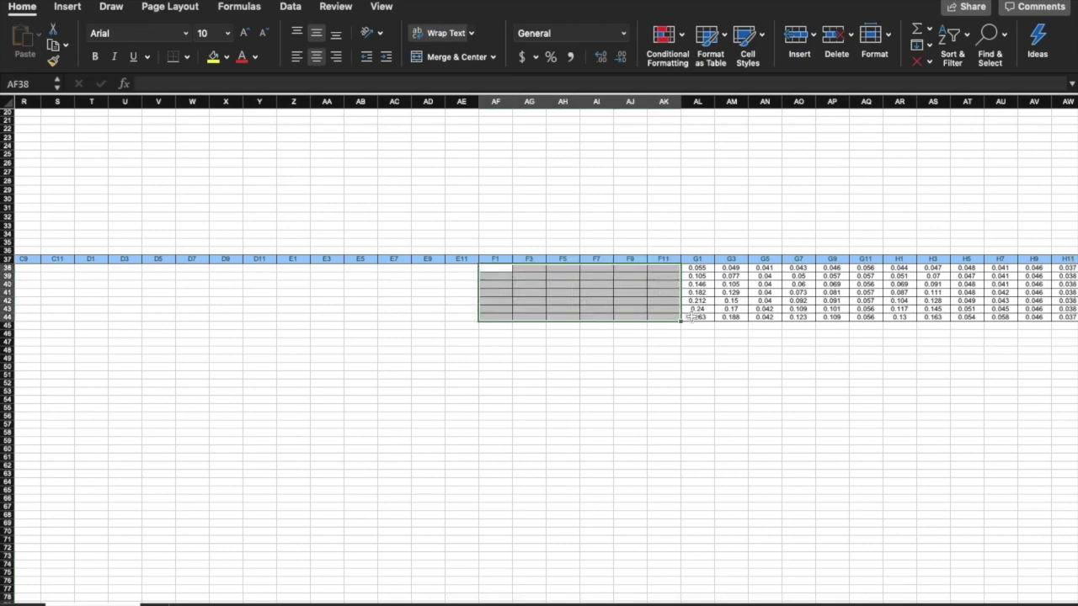
# - Move the G1–G11 readings in AL38:AQ44 beneath the stacked data, starting at cell B80
pyautogui.click(731, 351)
pyautogui.moveTo(697, 267); pyautogui.dragTo(861, 319)
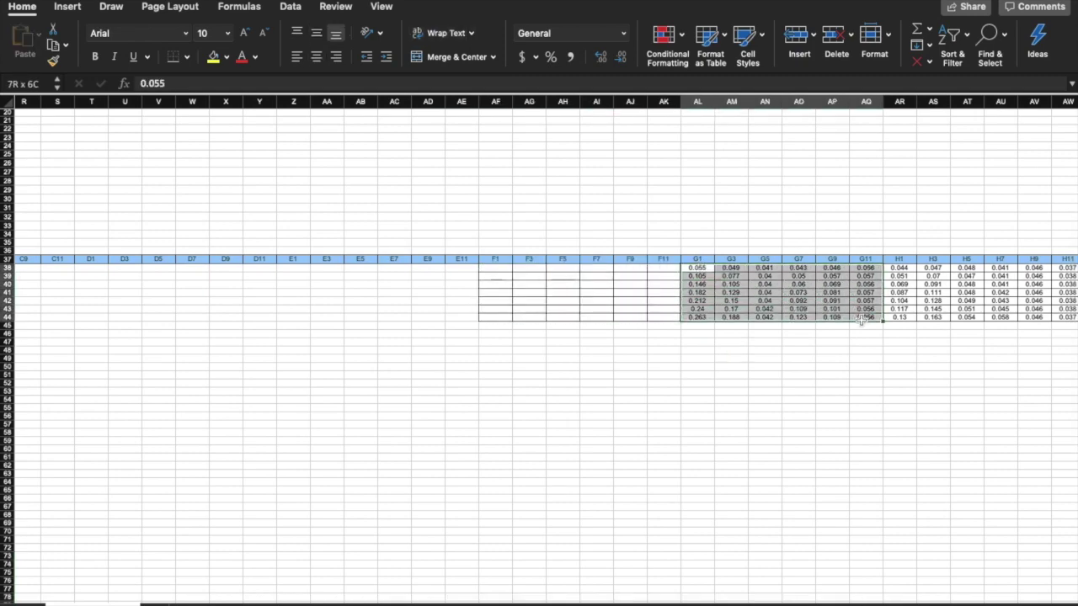
pyautogui.press('super+c')
pyautogui.hscroll(-8, 862, 319)
pyautogui.scroll(-5, 862, 319)
pyautogui.click(133, 490)
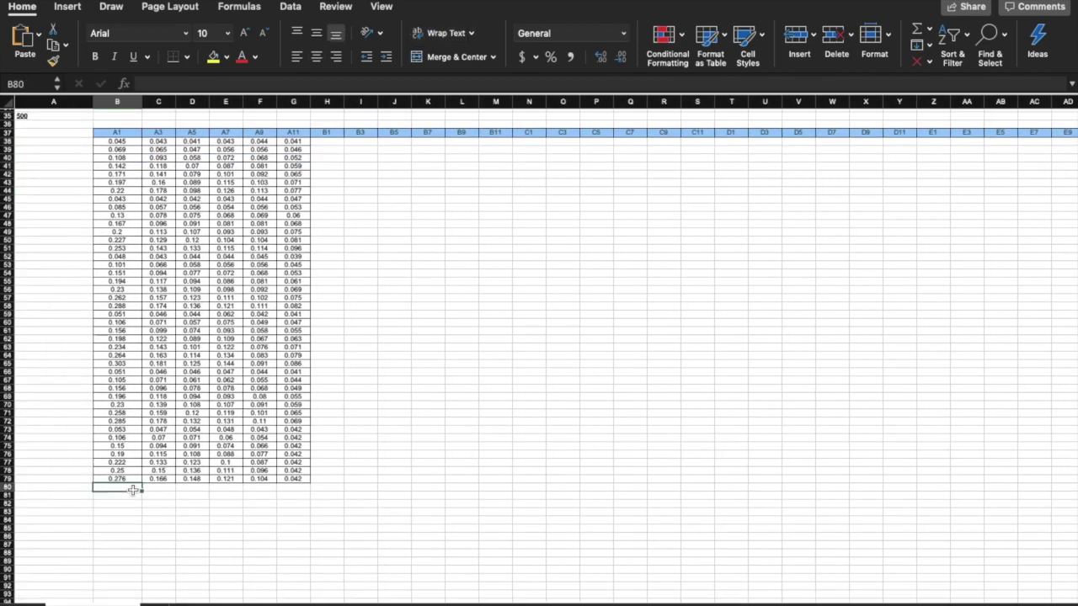
pyautogui.press('super+v')
# - Move the H1–H11 readings in AR38:AW44 beneath the stacked data, starting at cell B87
pyautogui.hscroll(8, 427, 444)
pyautogui.scroll(3, 428, 444)
pyautogui.moveTo(864, 202); pyautogui.dragTo(974, 250)
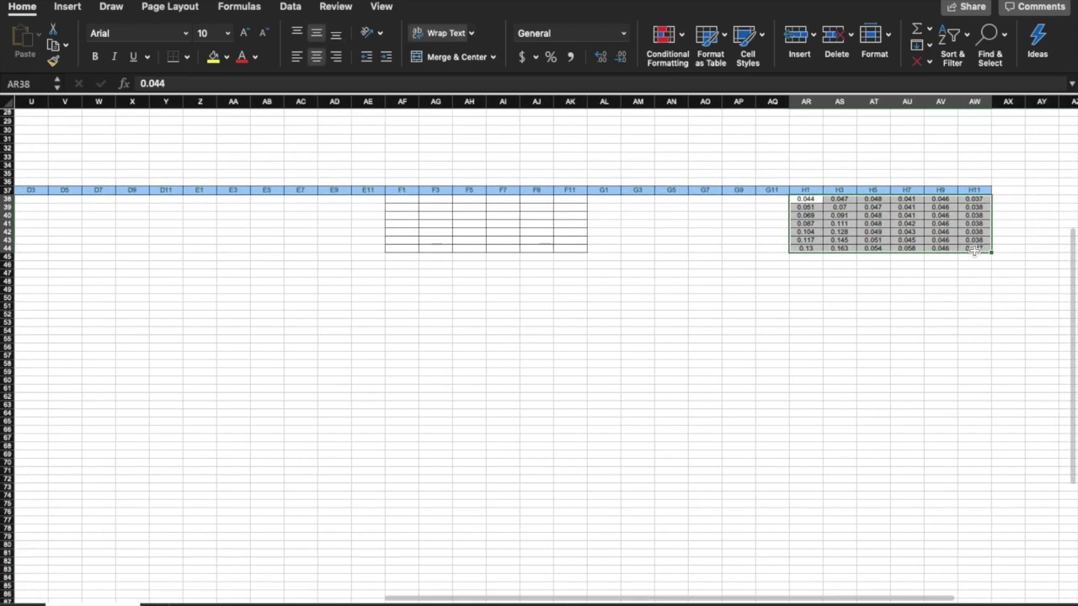
pyautogui.press('super+c')
pyautogui.hscroll(-10, 974, 250)
pyautogui.scroll(-6, 974, 250)
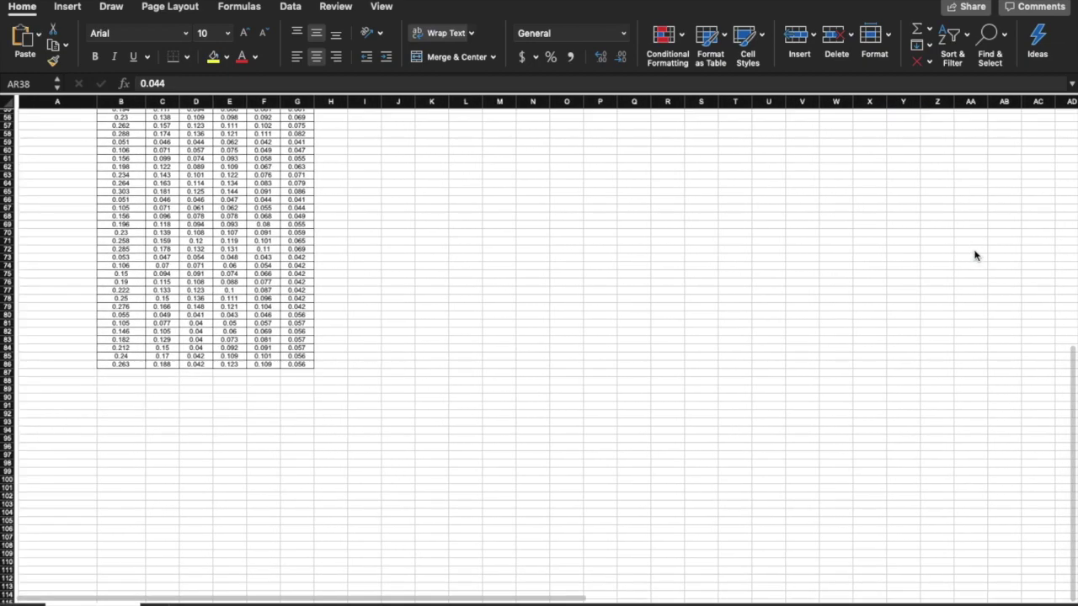
pyautogui.click(117, 376)
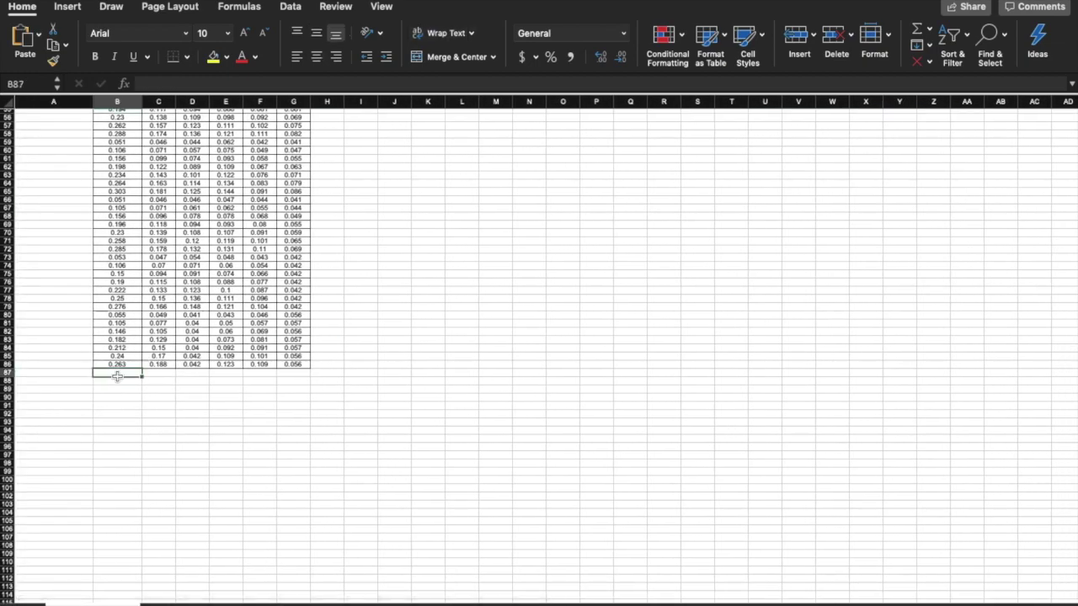
pyautogui.press('super+v')
# - Enter the time points 0, 20, 40, 60, 80, 100 and 120 in cells A38 to A44
pyautogui.scroll(3, 118, 379)
pyautogui.scroll(10, 118, 378)
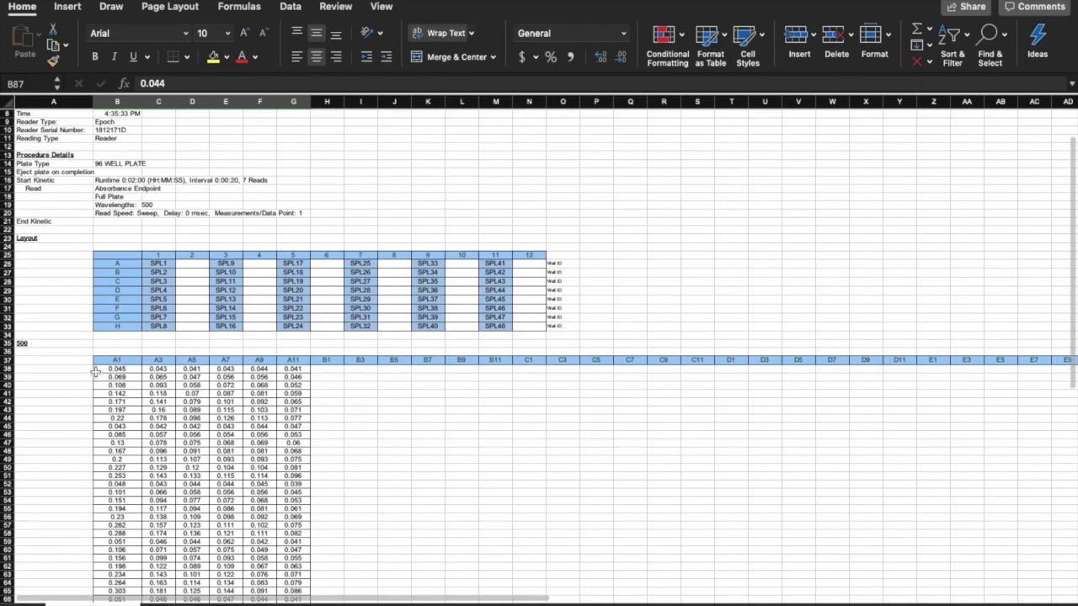
pyautogui.click(90, 370)
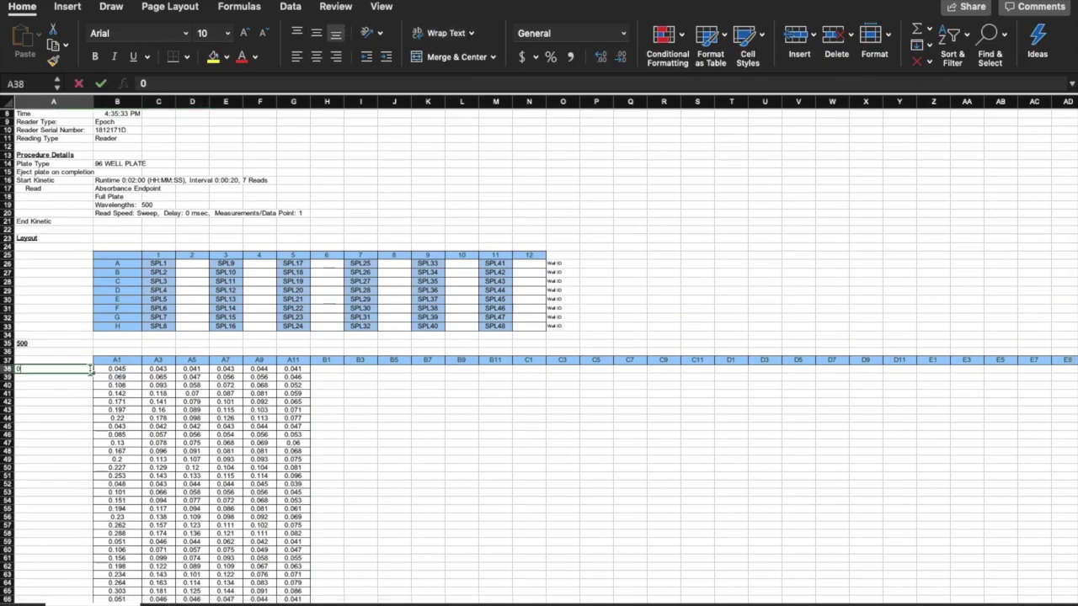
pyautogui.click(91, 376)
pyautogui.write('20')
pyautogui.press('Return')
pyautogui.write('40')
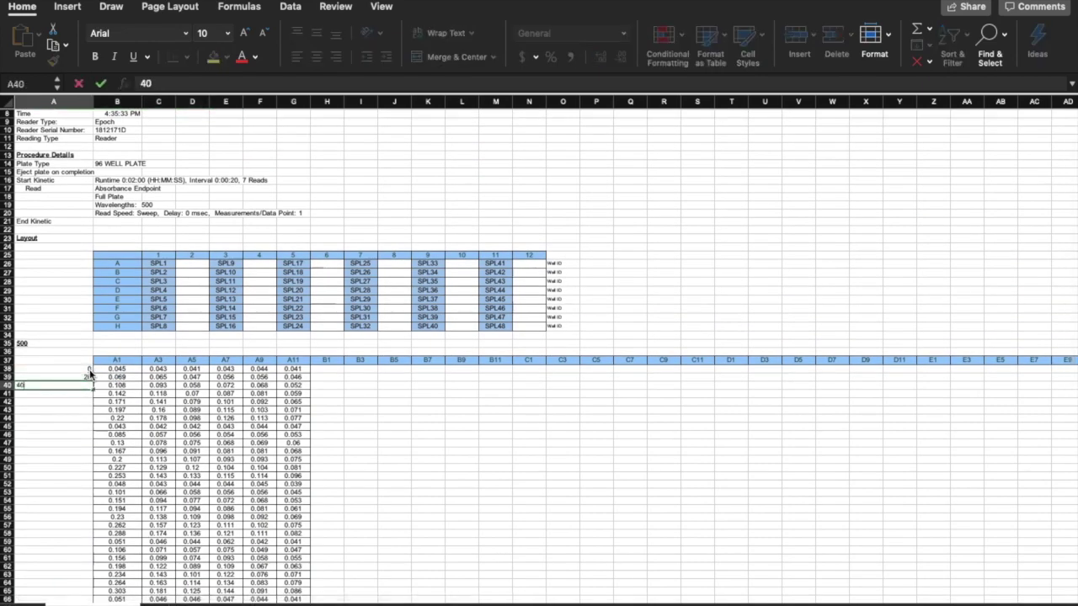
pyautogui.press('Return')
pyautogui.write('60')
pyautogui.press('Return')
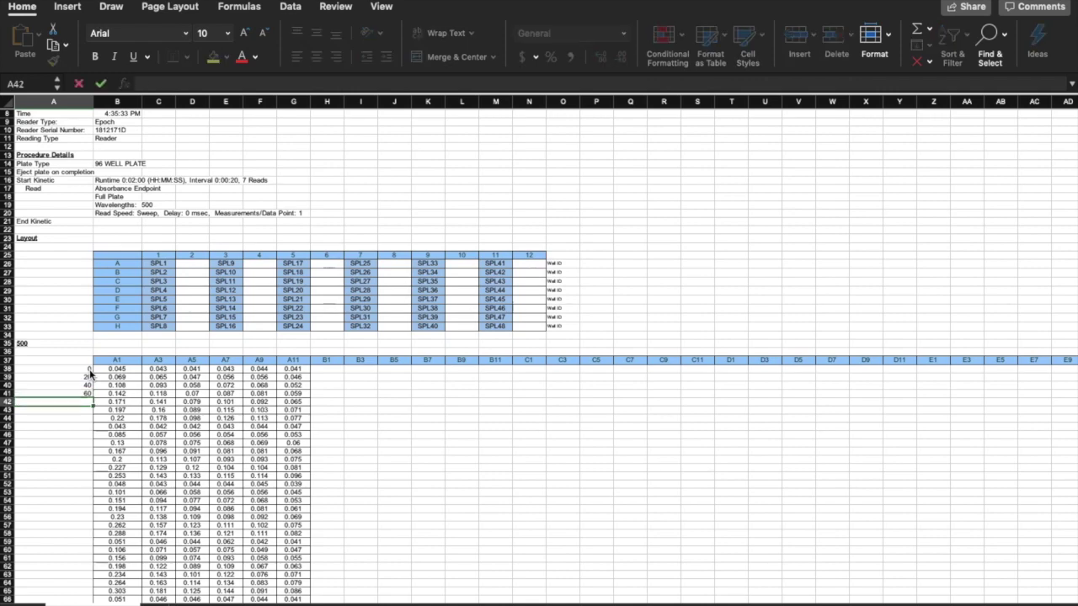
pyautogui.write('80')
pyautogui.press('Return')
pyautogui.write('100')
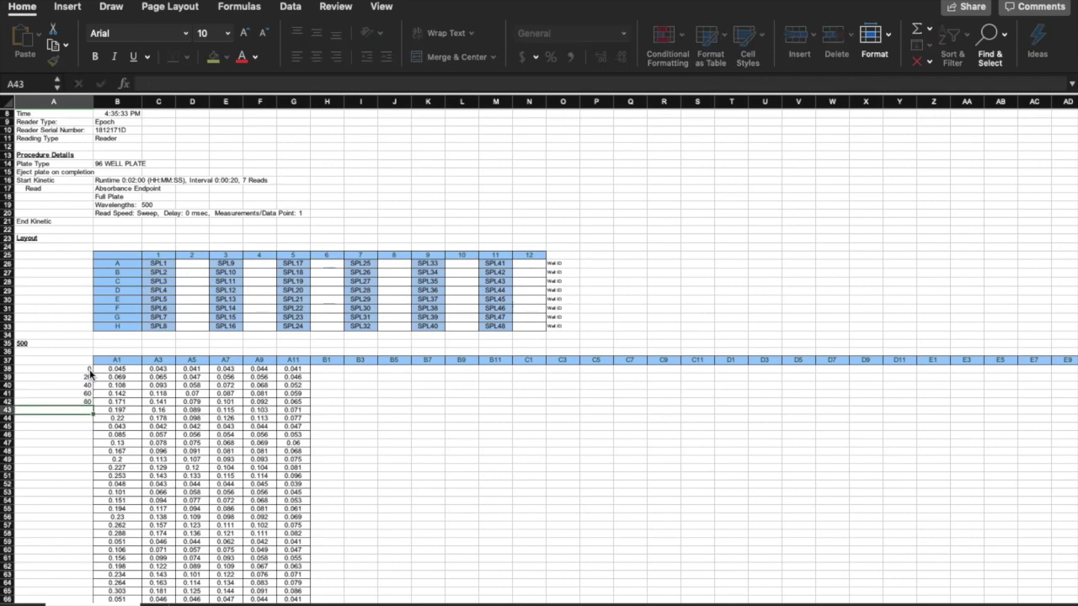
pyautogui.press('Return')
pyautogui.write('120')
pyautogui.press('Return')
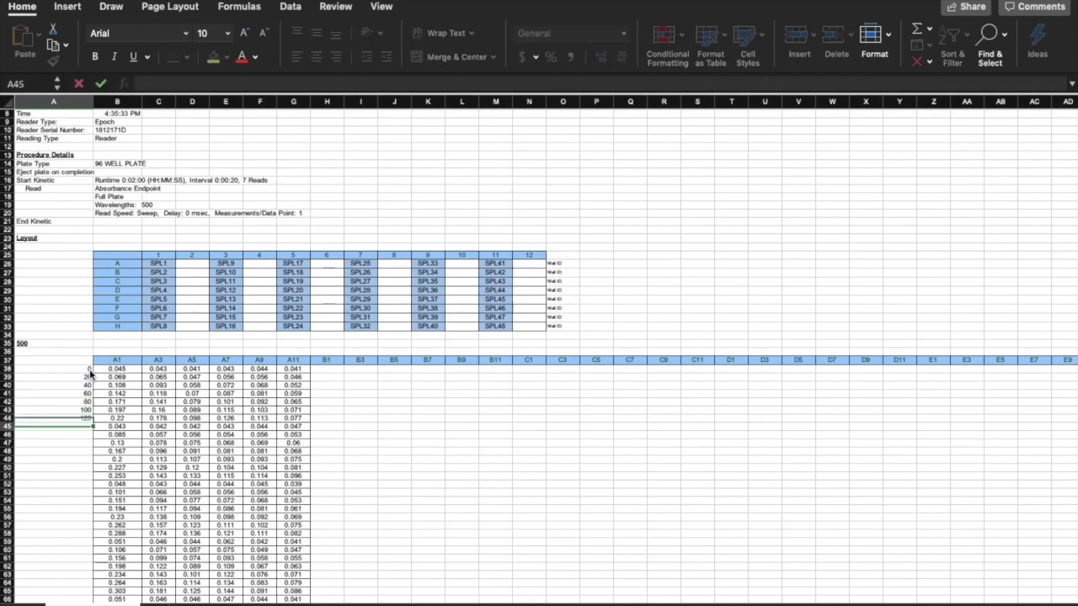
# - Copy the time points in A38:A44 and repeat them beside the next four blocks, starting at A45, A52, A59 and A66
pyautogui.moveTo(73, 372); pyautogui.dragTo(80, 416)
pyautogui.press('super+c')
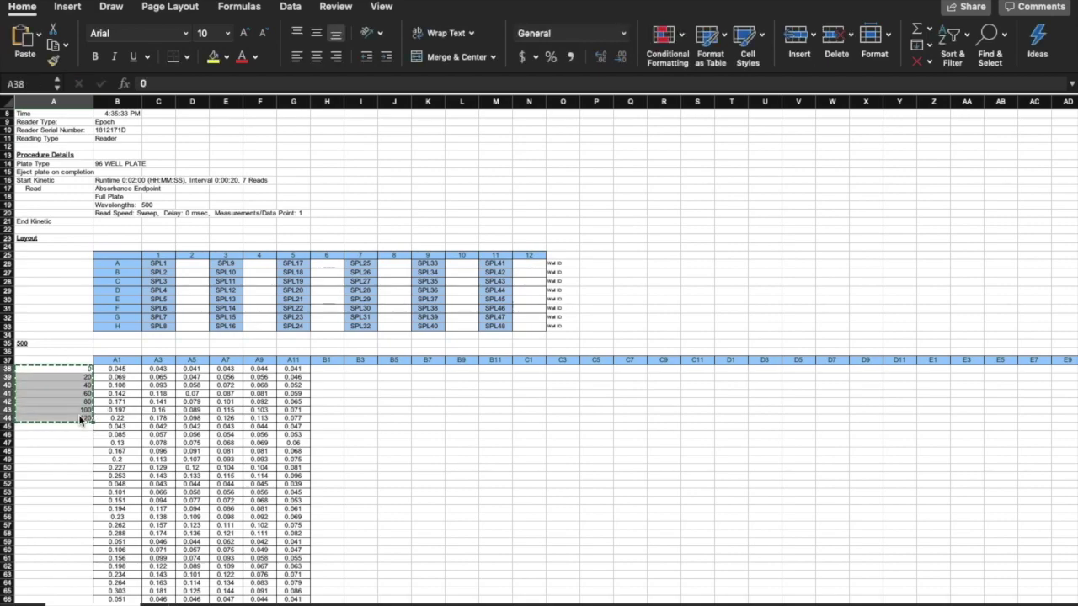
pyautogui.scroll(-5, 79, 412)
pyautogui.click(83, 346)
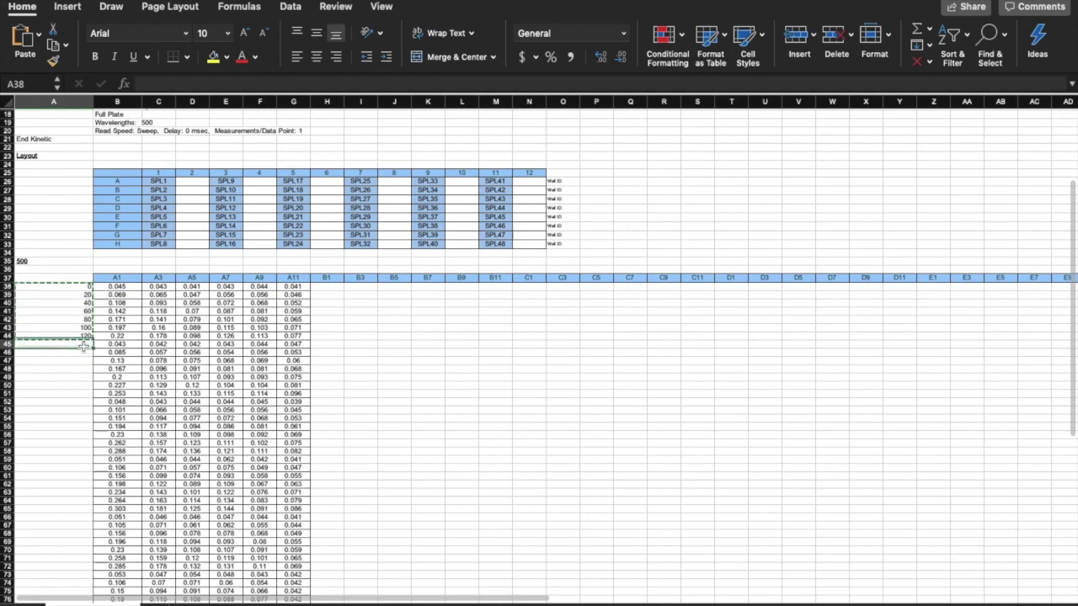
pyautogui.press('super+v')
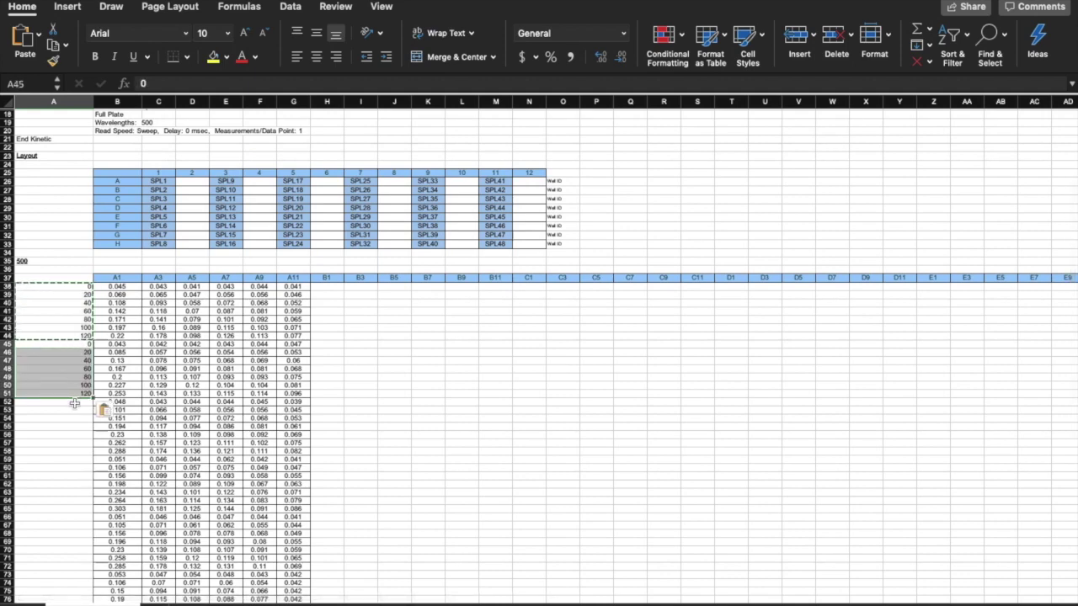
pyautogui.click(75, 402)
pyautogui.press('super+v')
pyautogui.click(75, 458)
pyautogui.press('super+v')
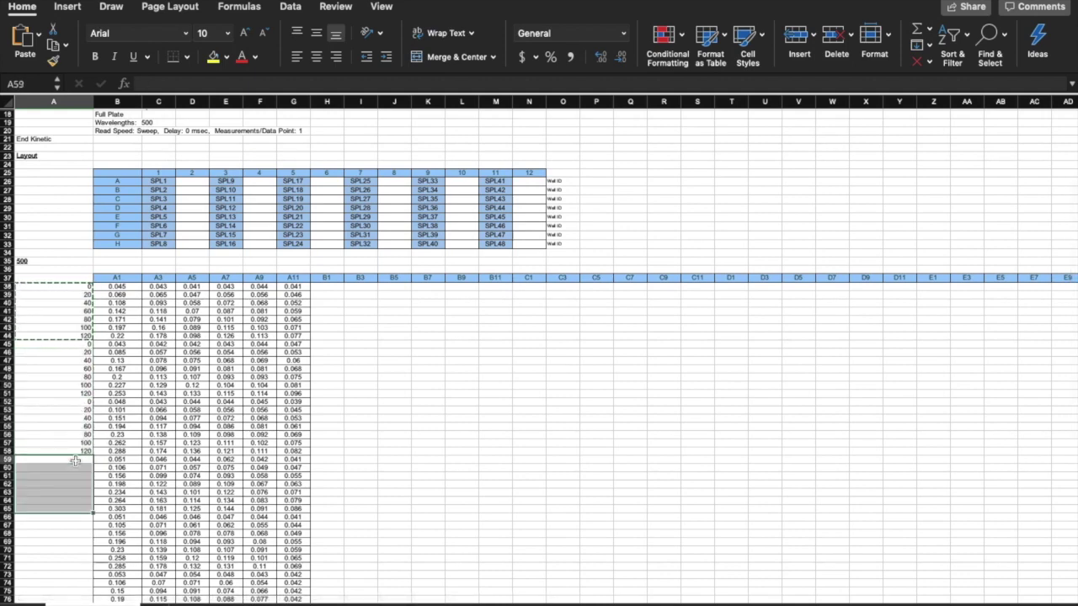
pyautogui.click(74, 518)
pyautogui.press('super+v')
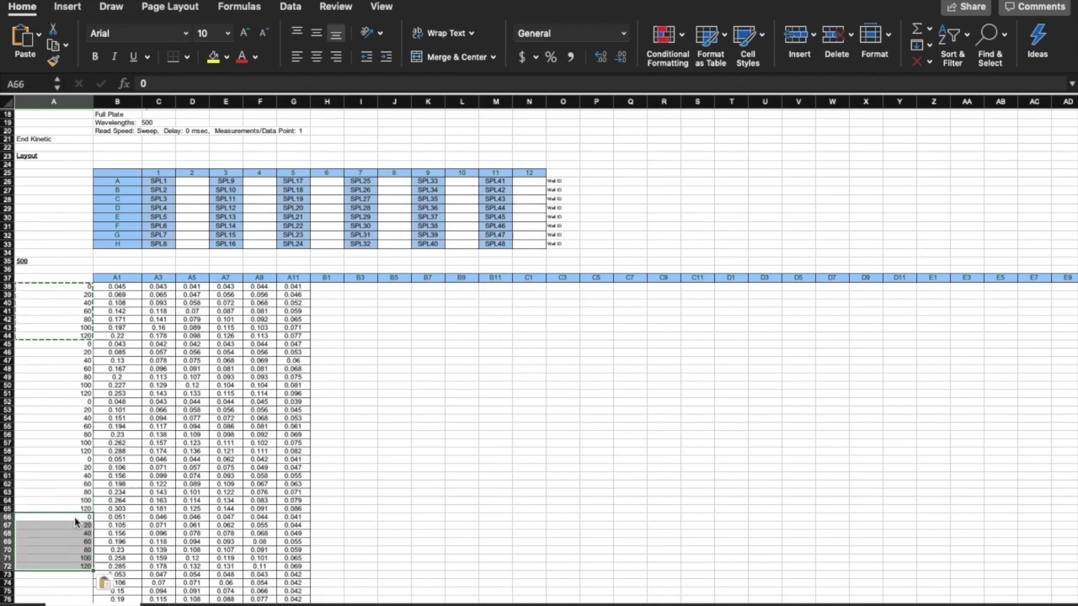
# - Repeat the copied time points beside the last three blocks, starting at A73, A80 and A87
pyautogui.scroll(-10, 74, 518)
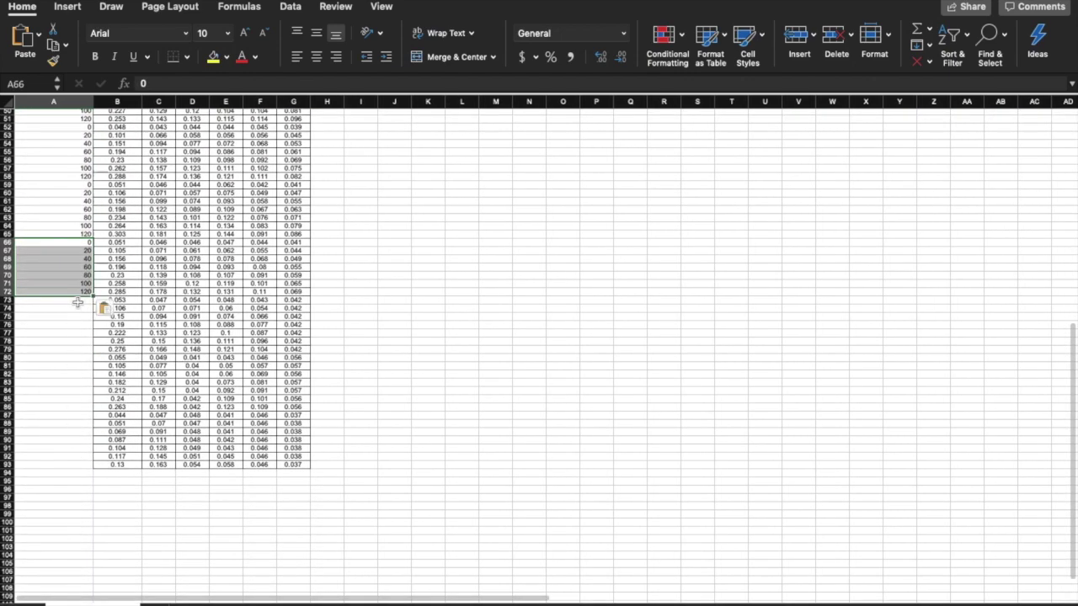
pyautogui.click(76, 302)
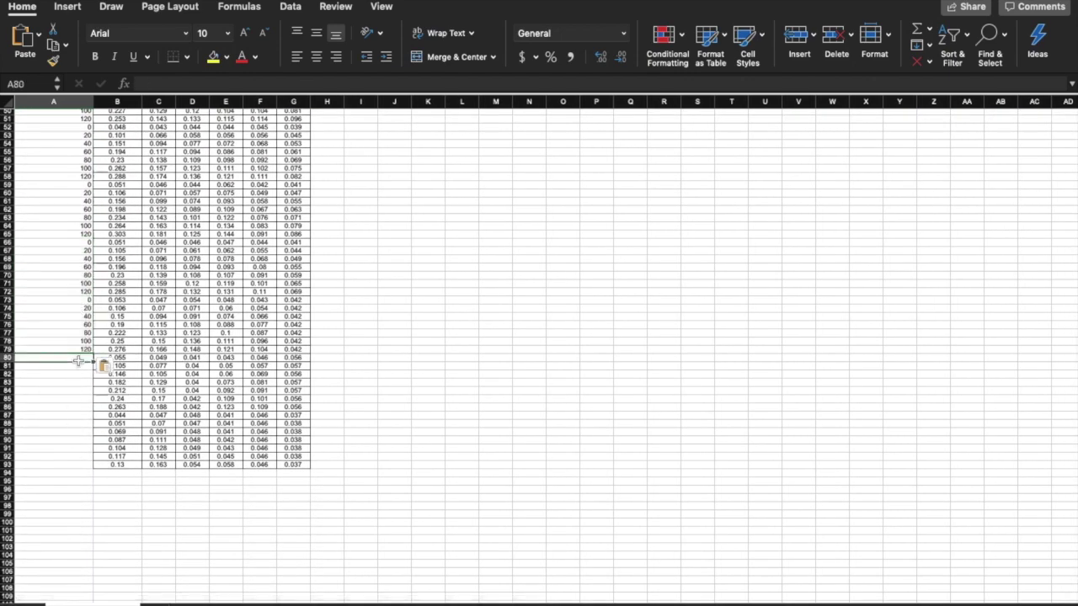
pyautogui.press('super+v')
pyautogui.click(75, 415)
pyautogui.press('super+v')
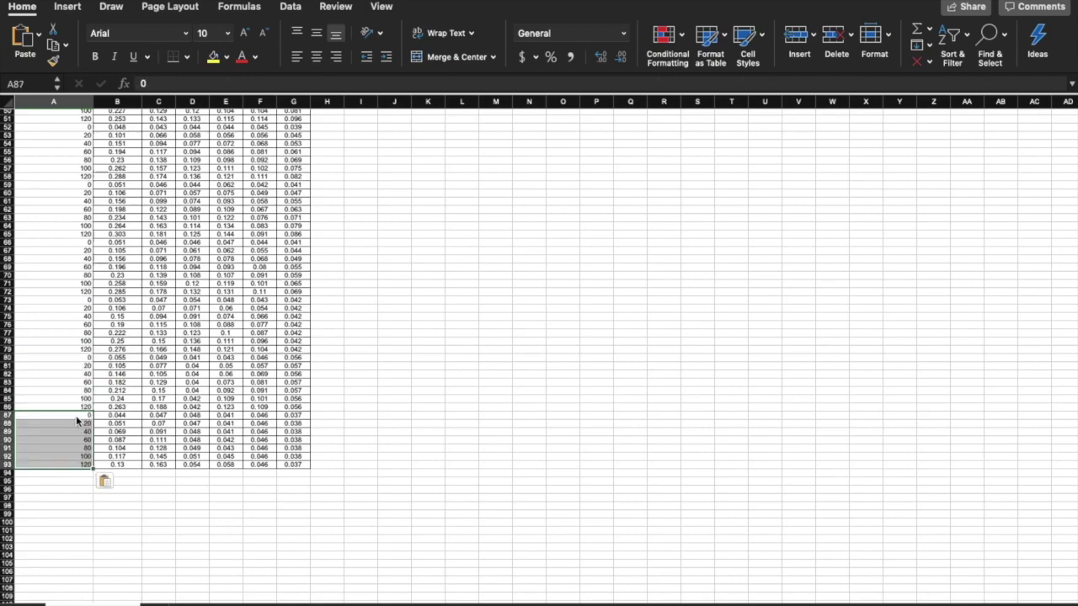
# - Copy the complete stacked table of time points and readings in A38:G93
pyautogui.scroll(10, 126, 440)
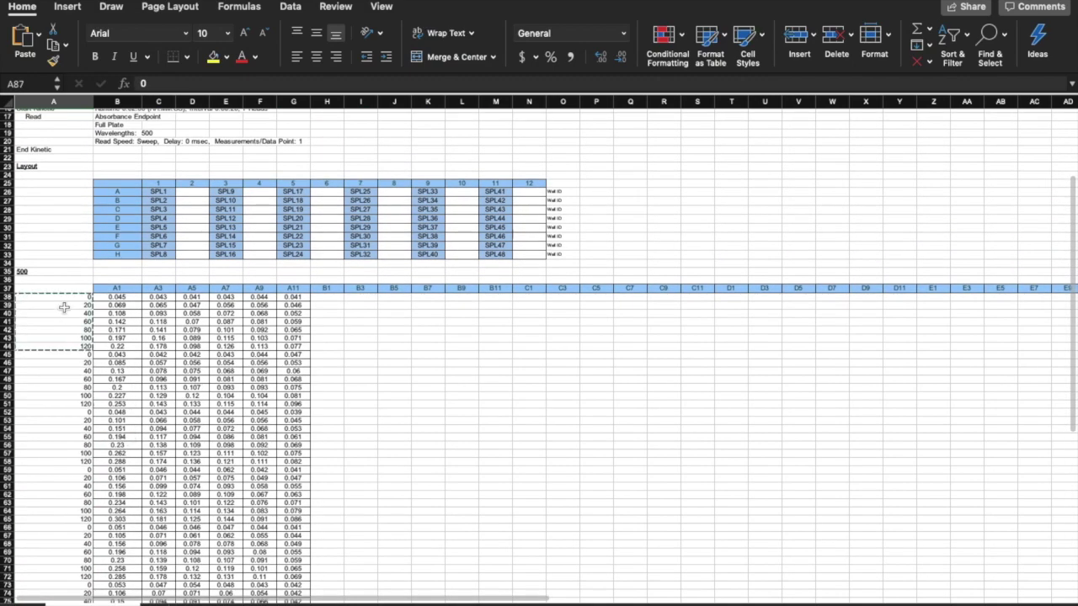
pyautogui.moveTo(71, 301)
pyautogui.mouseDown()
pyautogui.moveTo(278, 400)
pyautogui.moveTo(324, 583)
pyautogui.moveTo(305, 600)
pyautogui.moveTo(287, 492)
pyautogui.mouseUp()
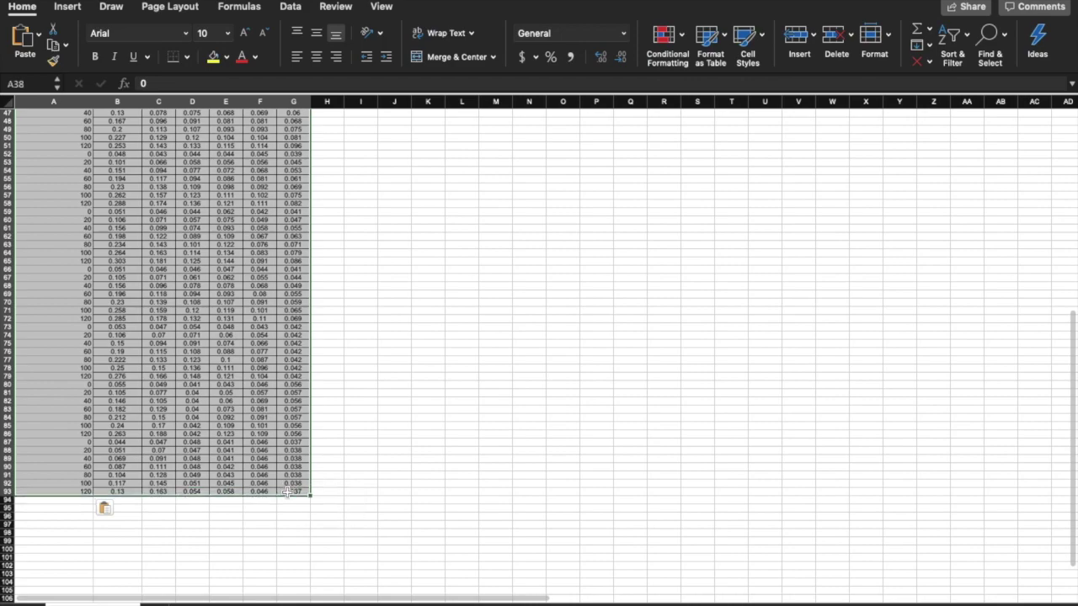
pyautogui.press('super+c')
# - Switch to JMP Pro 14 and create a new data table
pyautogui.scroll(12, 289, 493)
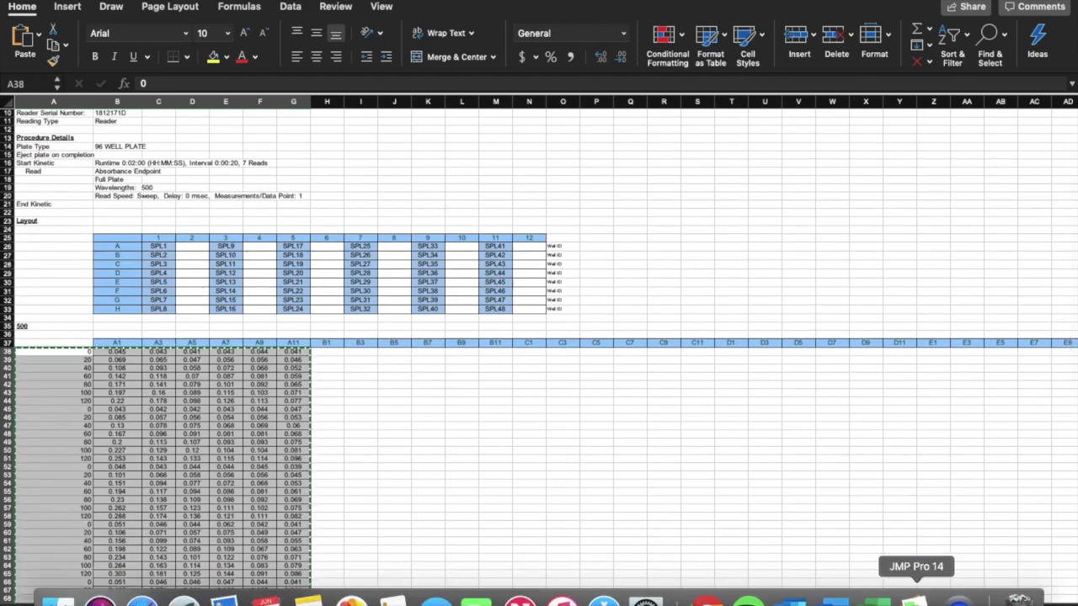
pyautogui.click(915, 598)
pyautogui.click(428, 48)
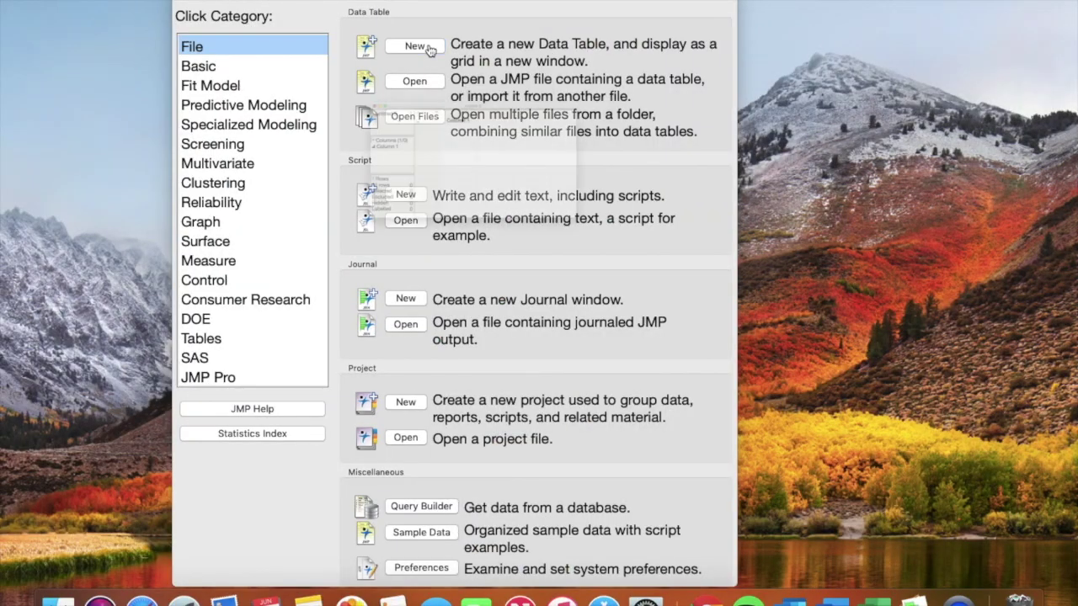
# - Paste the copied readings into the new data table and name the first column Time (seconds)
pyautogui.press('super+v')
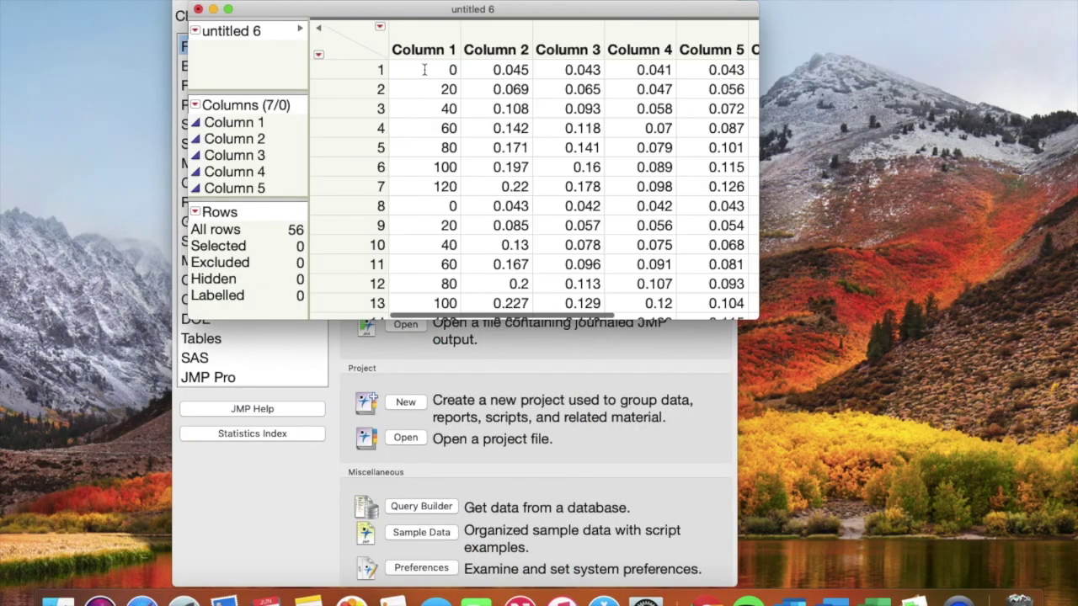
pyautogui.click(440, 48)
pyautogui.click(440, 45)
pyautogui.write('Time (')
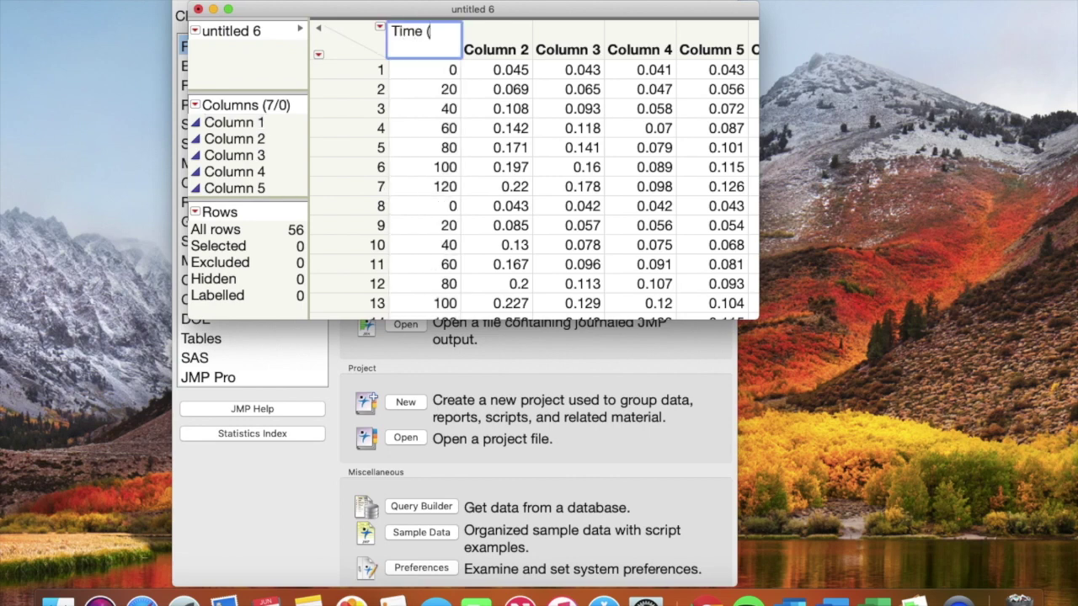
pyautogui.write('secon')
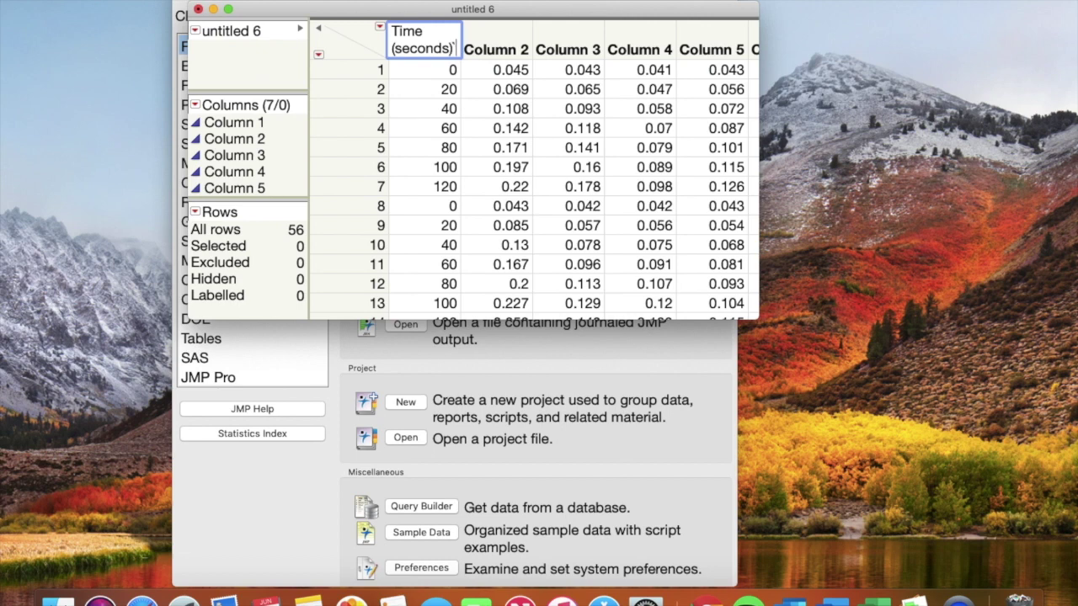
pyautogui.write('ds)')
pyautogui.press('Tab')
# - Name the six reading columns 1:2, 1:4, 1:6, 1:8, 1:10 and 1:12 in order
pyautogui.write('1')
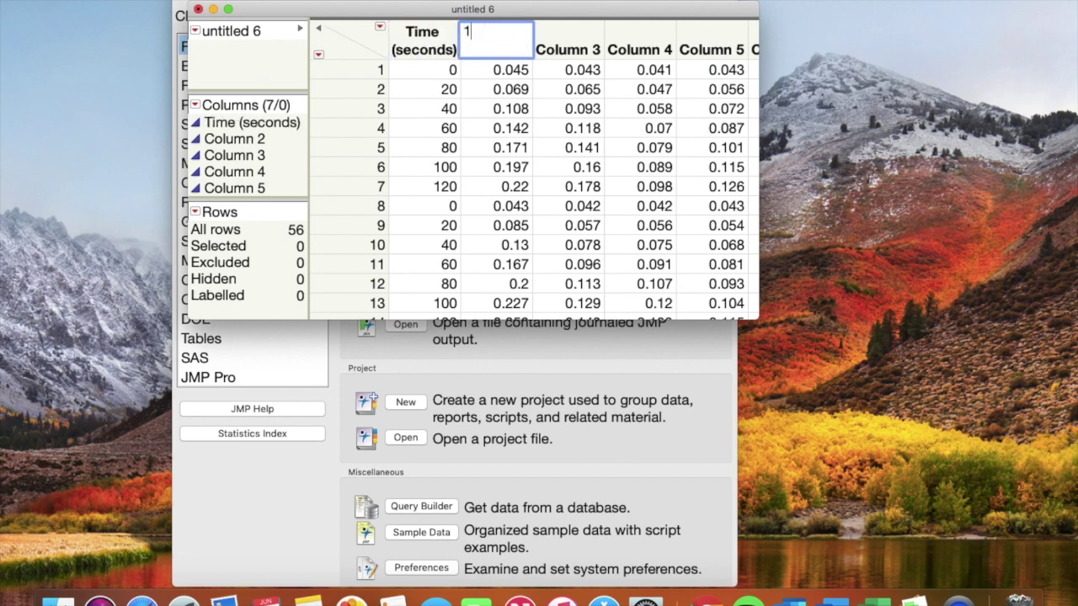
pyautogui.write(':2')
pyautogui.press('Tab')
pyautogui.write('1')
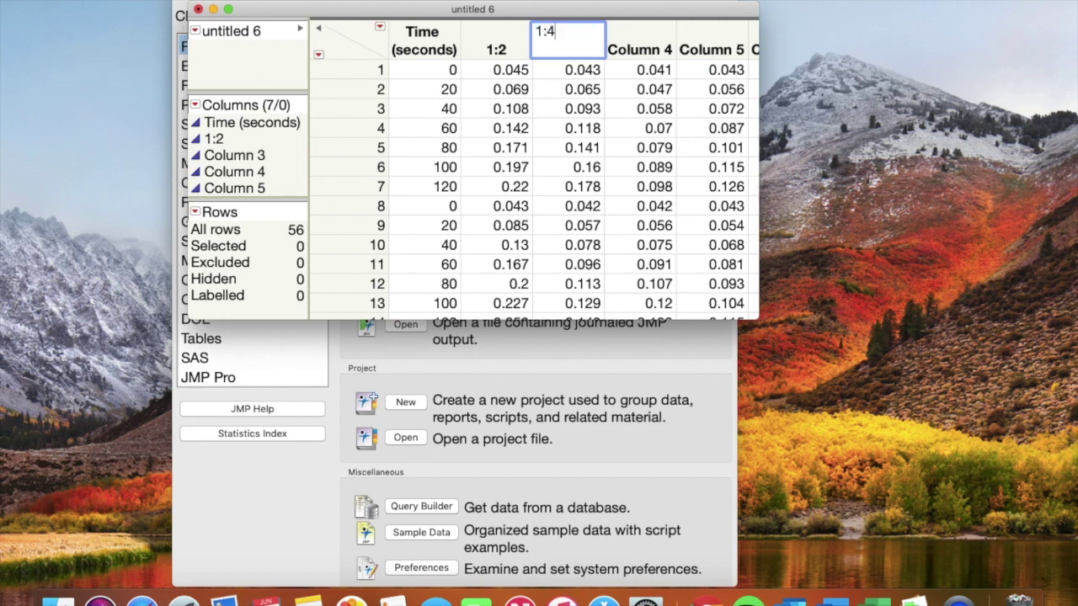
pyautogui.press('Tab')
pyautogui.write('1')
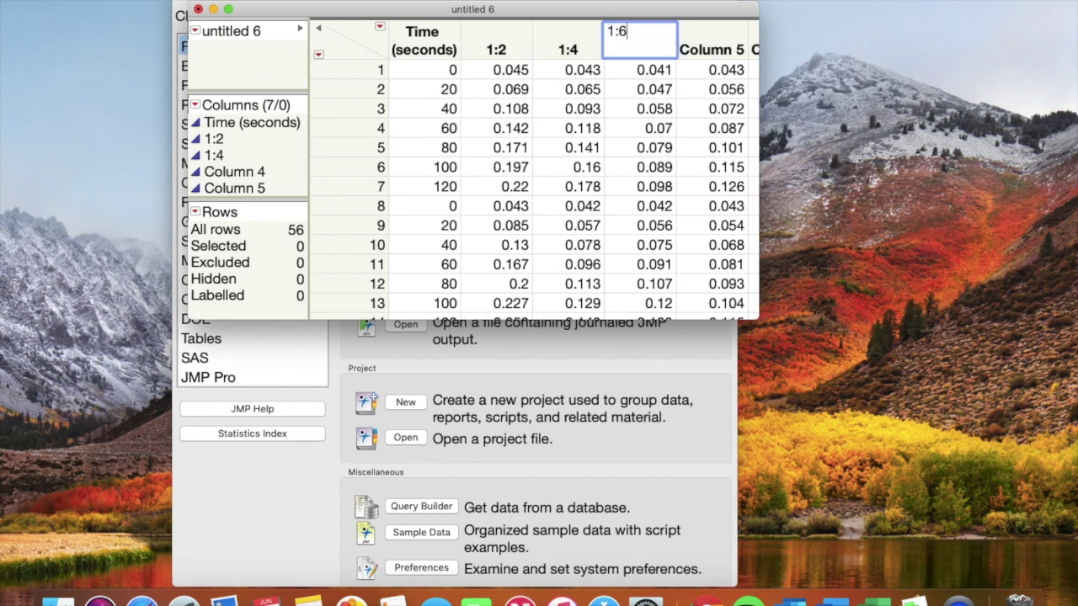
pyautogui.press('Tab')
pyautogui.write('1:8')
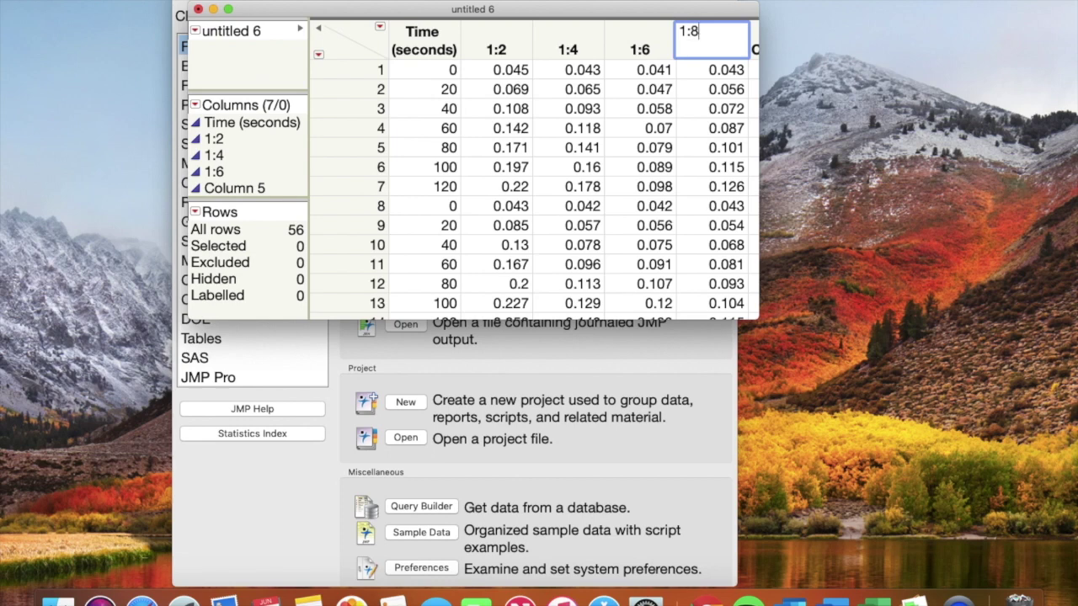
pyautogui.press('Tab')
pyautogui.write('1')
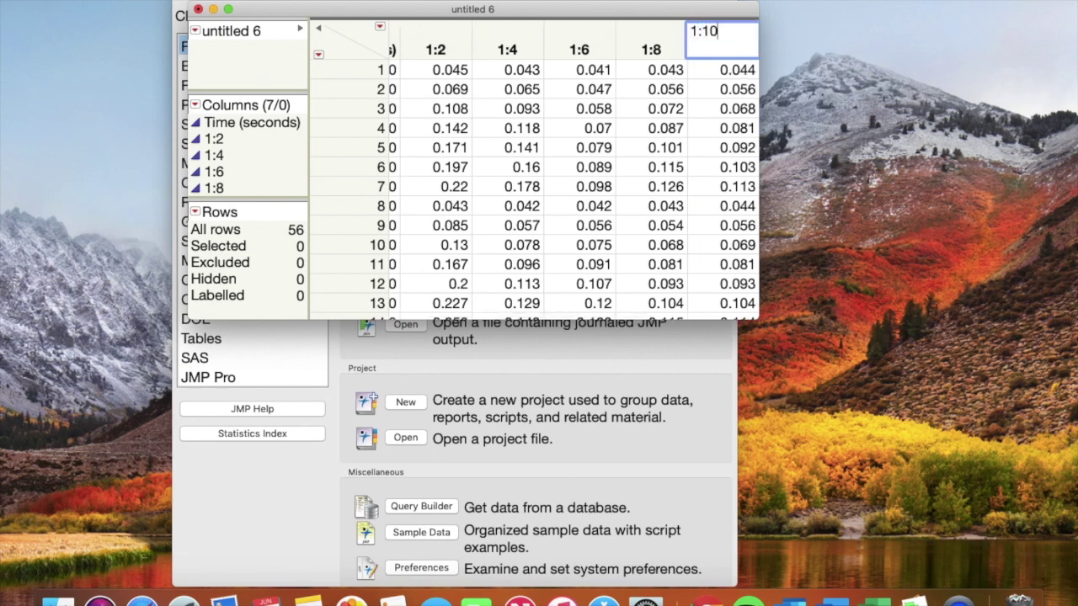
pyautogui.press('Tab')
pyautogui.write('1')
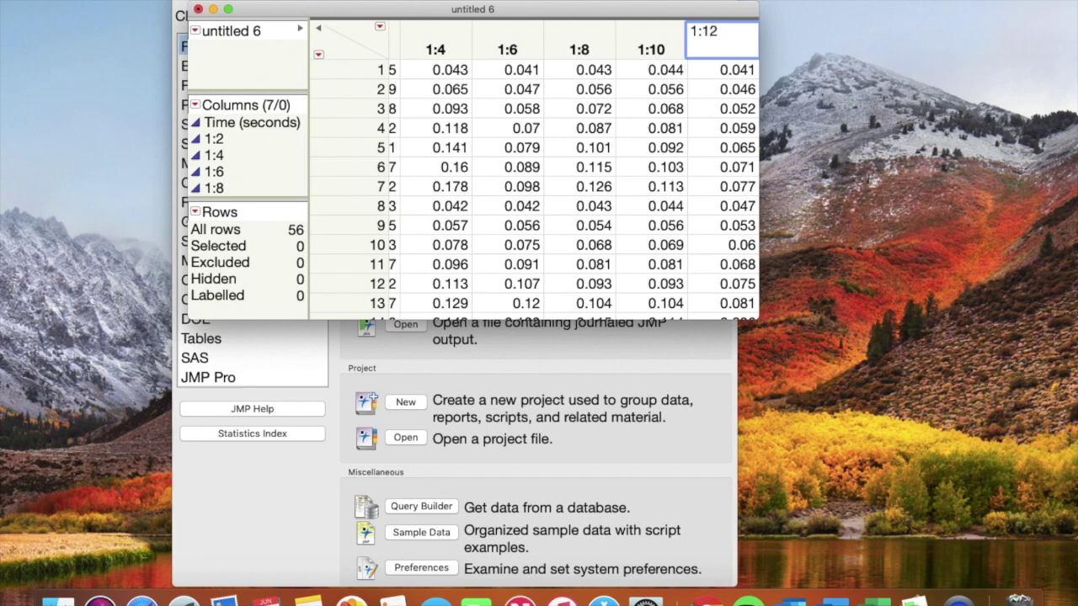
pyautogui.press('Return')
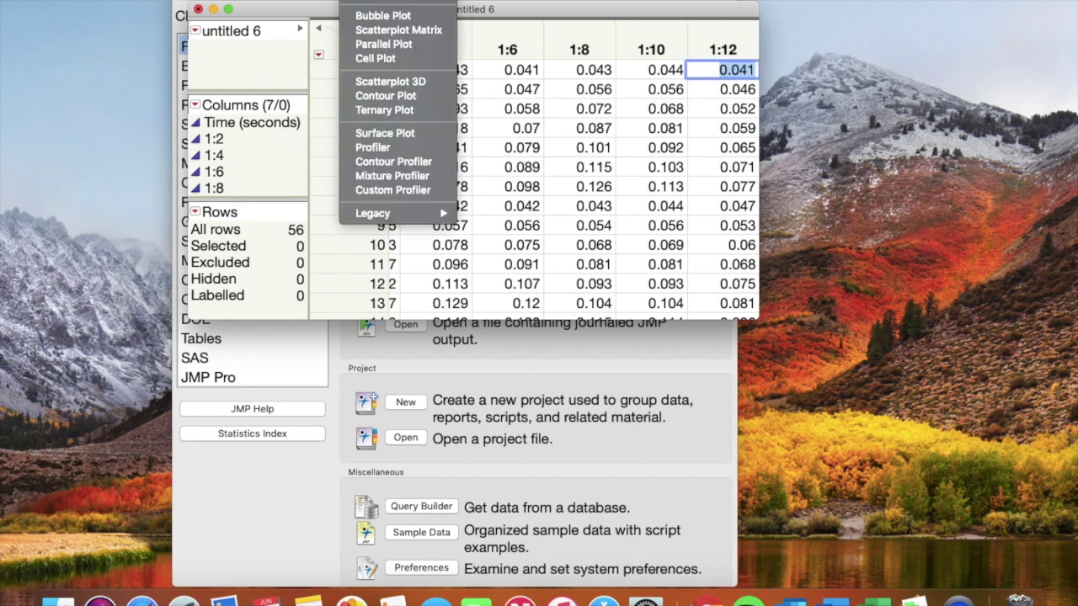
# - Open Graph Builder and plot all six columns from 1:2 to 1:12 on Y against Time (seconds) on X
pyautogui.click(372, 3)
pyautogui.click(325, 175)
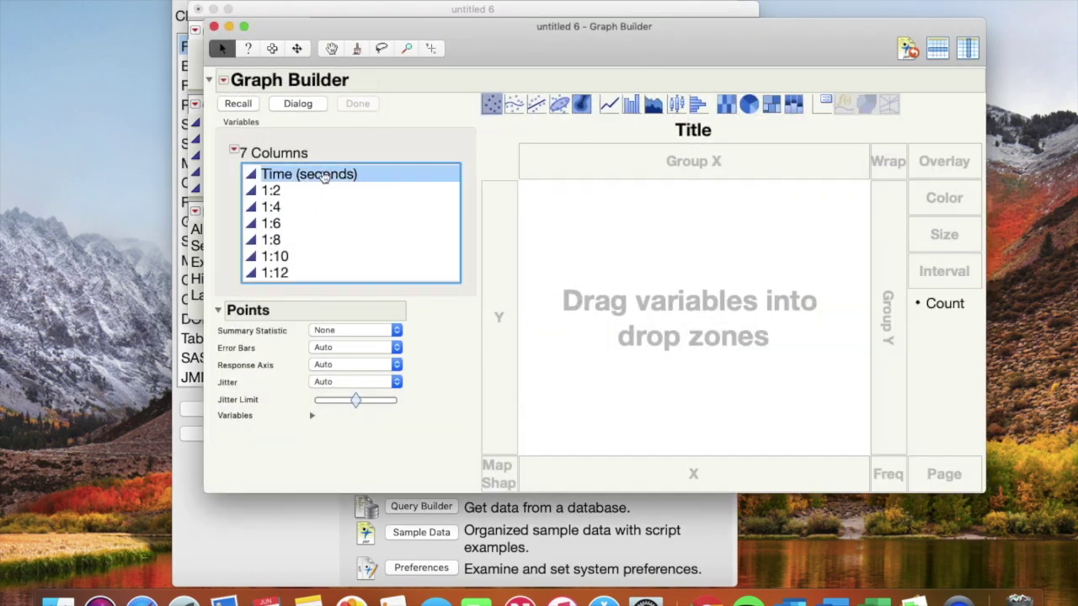
pyautogui.moveTo(637, 455); pyautogui.dragTo(657, 478)
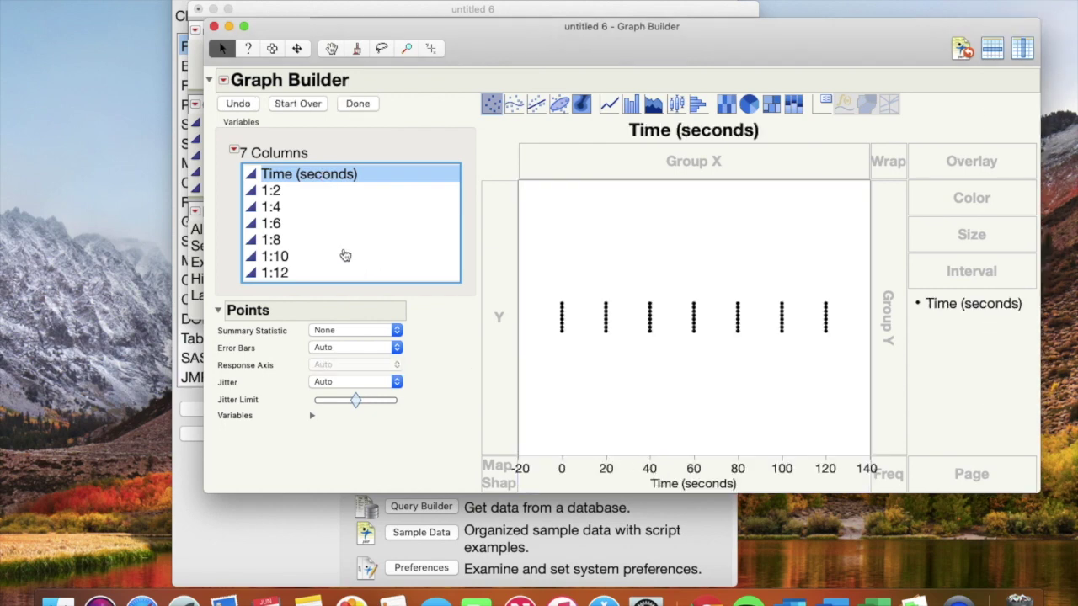
pyautogui.moveTo(272, 190); pyautogui.dragTo(284, 276)
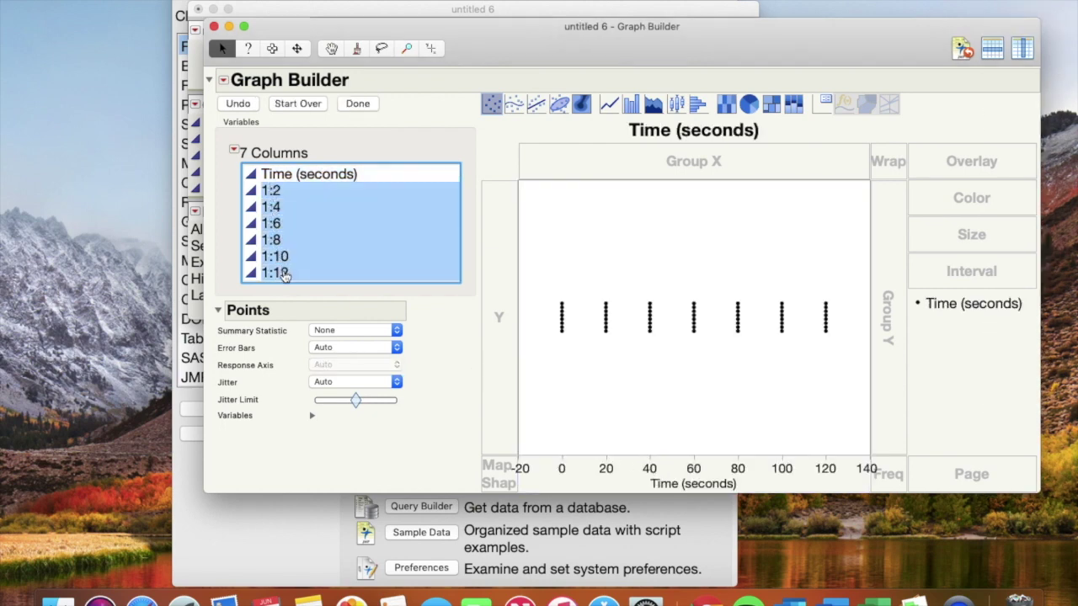
pyautogui.moveTo(471, 308); pyautogui.dragTo(498, 321)
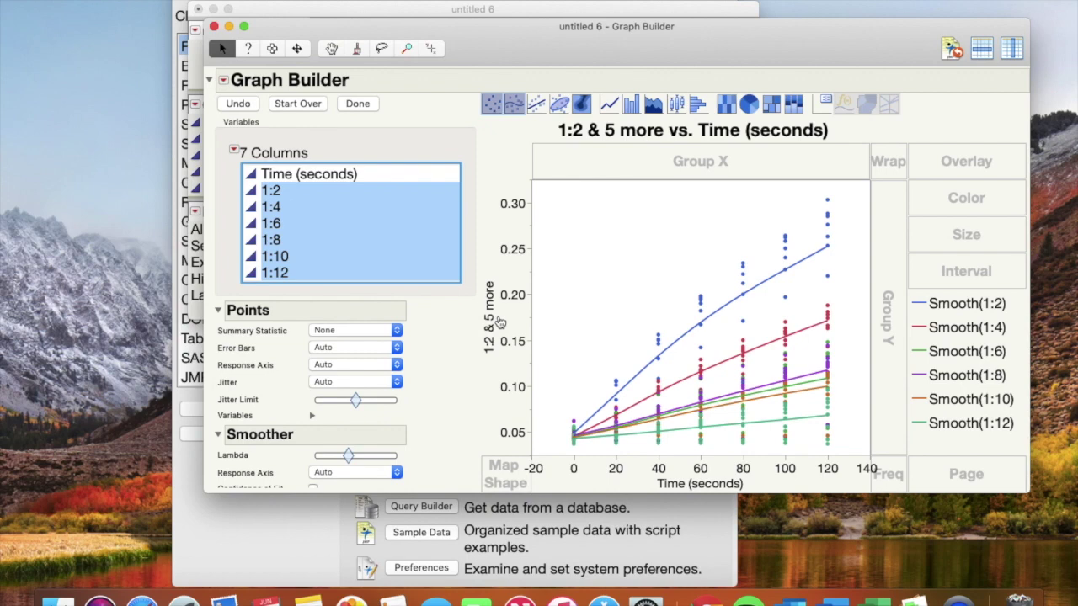
# - Set the points' summary statistic to Mean and their error bars to Standard Deviation
pyautogui.click(400, 333)
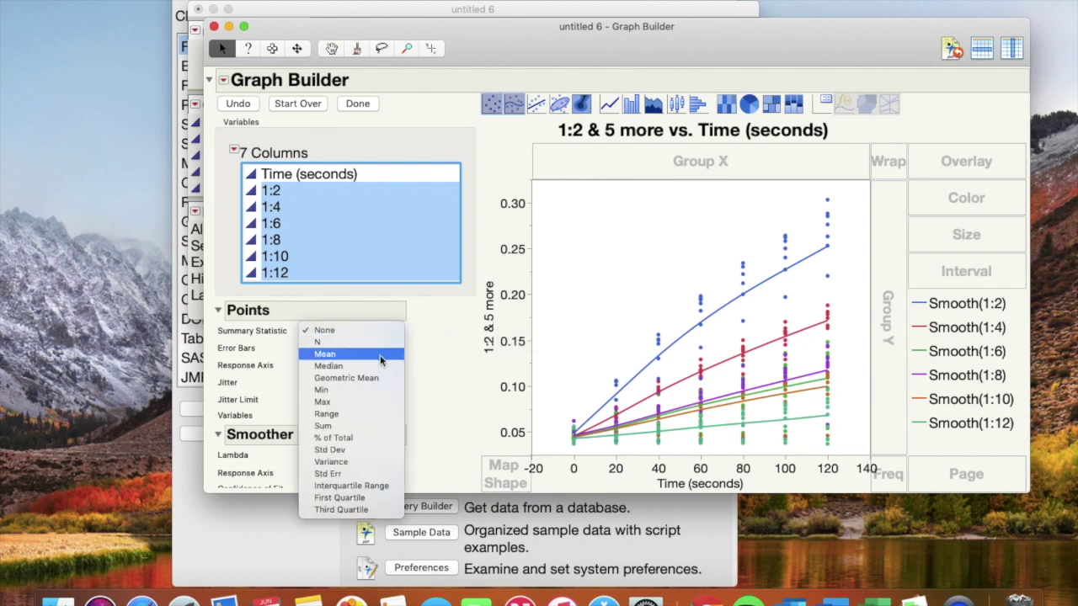
pyautogui.click(380, 355)
pyautogui.click(401, 333)
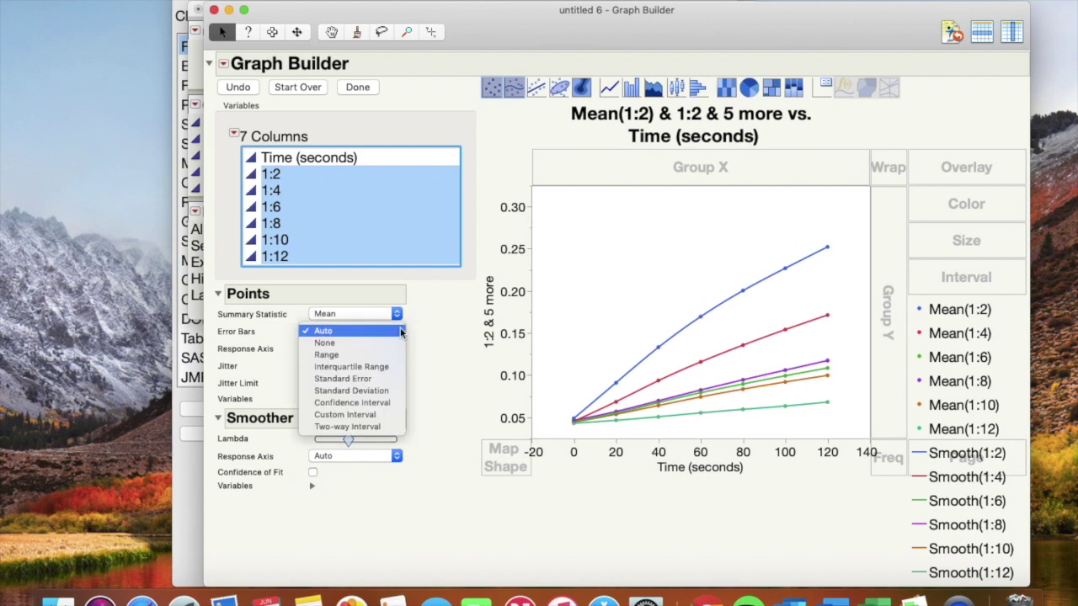
pyautogui.click(379, 398)
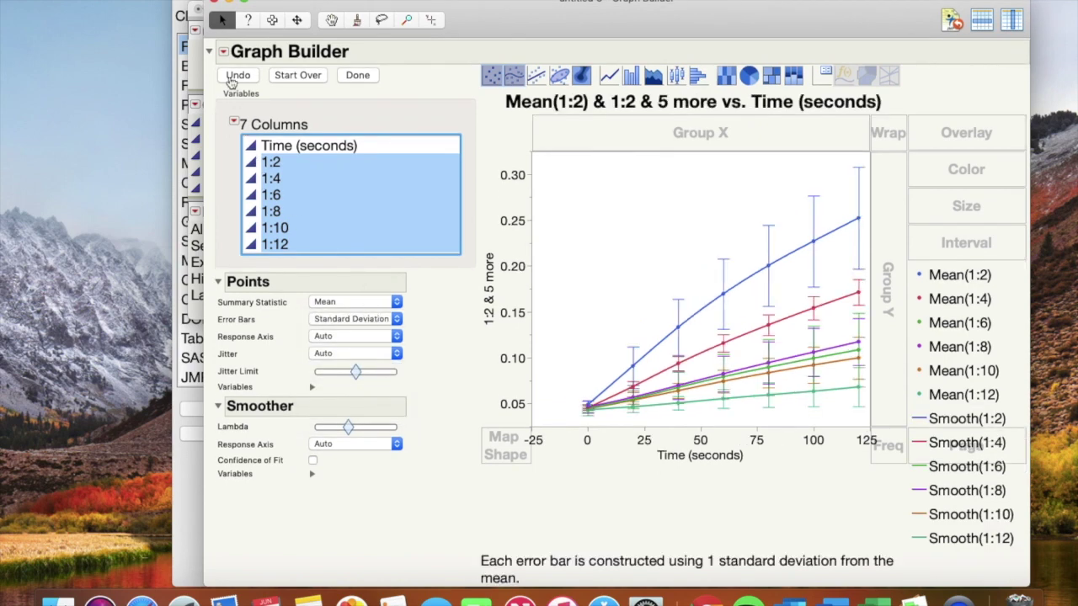
# - Hide the graph's title and footer
pyautogui.click(224, 52)
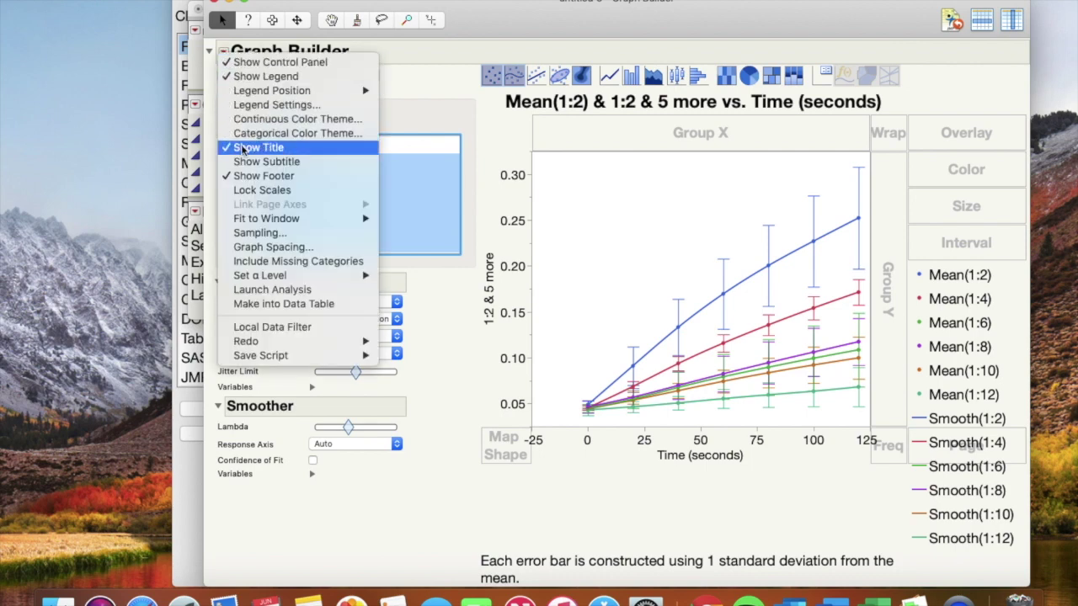
pyautogui.press('Escape')
pyautogui.click(224, 53)
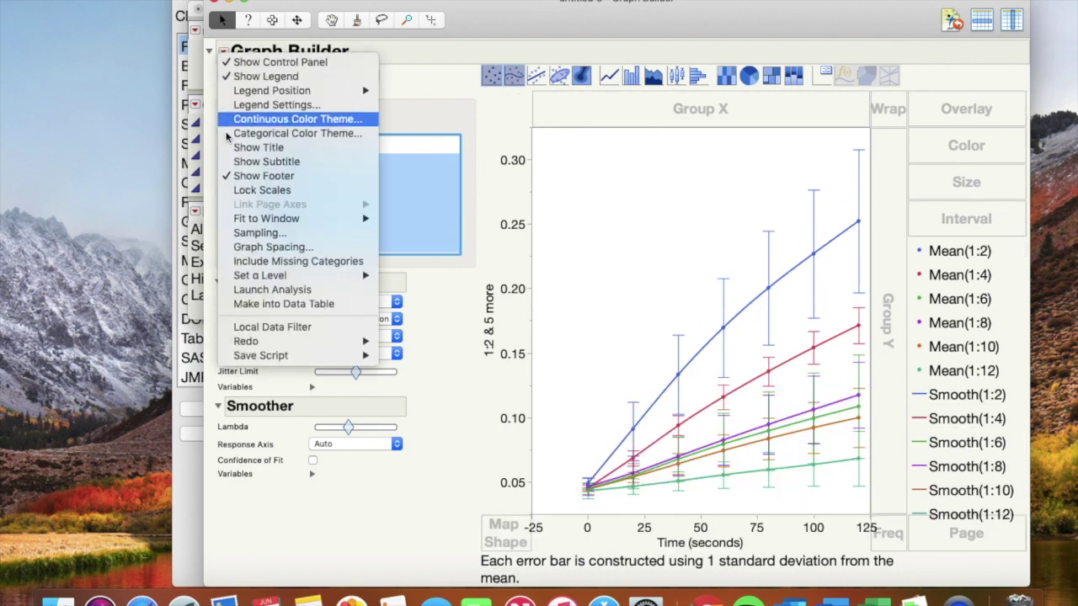
pyautogui.click(237, 177)
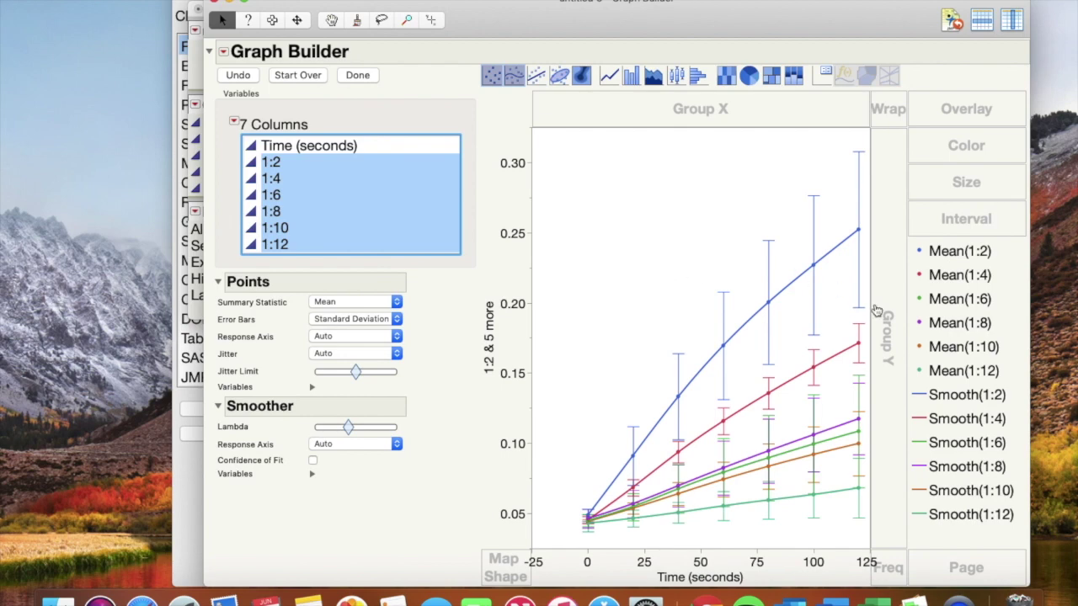
# - Open the legend settings and exclude all six Mean entries, from Mean(1:2) to Mean(1:12), from the legend
pyautogui.doubleClick(963, 352)
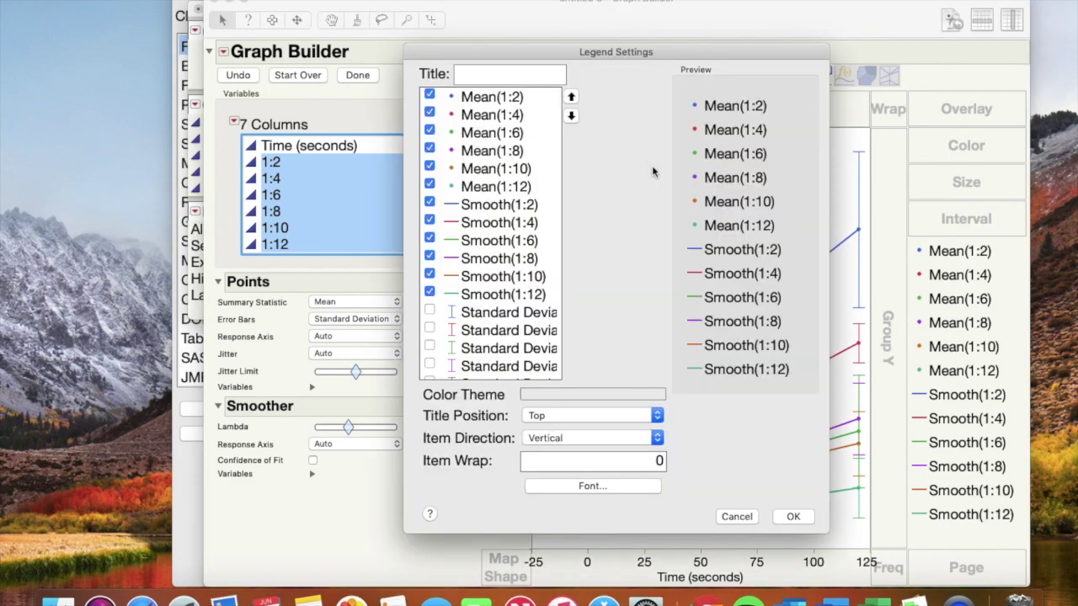
pyautogui.click(429, 97)
pyautogui.click(430, 115)
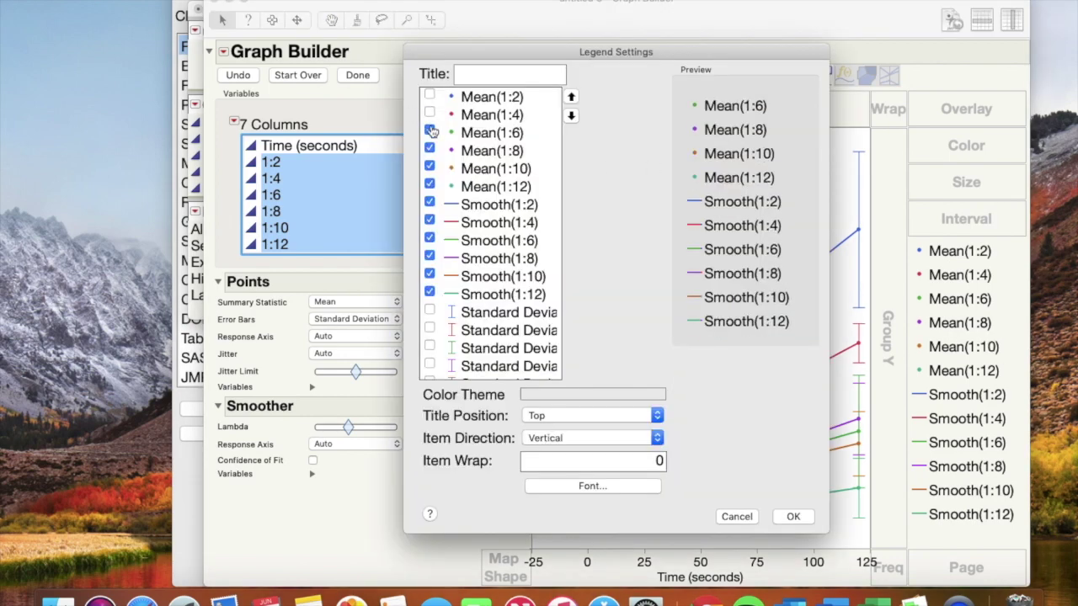
pyautogui.click(430, 133)
pyautogui.click(430, 150)
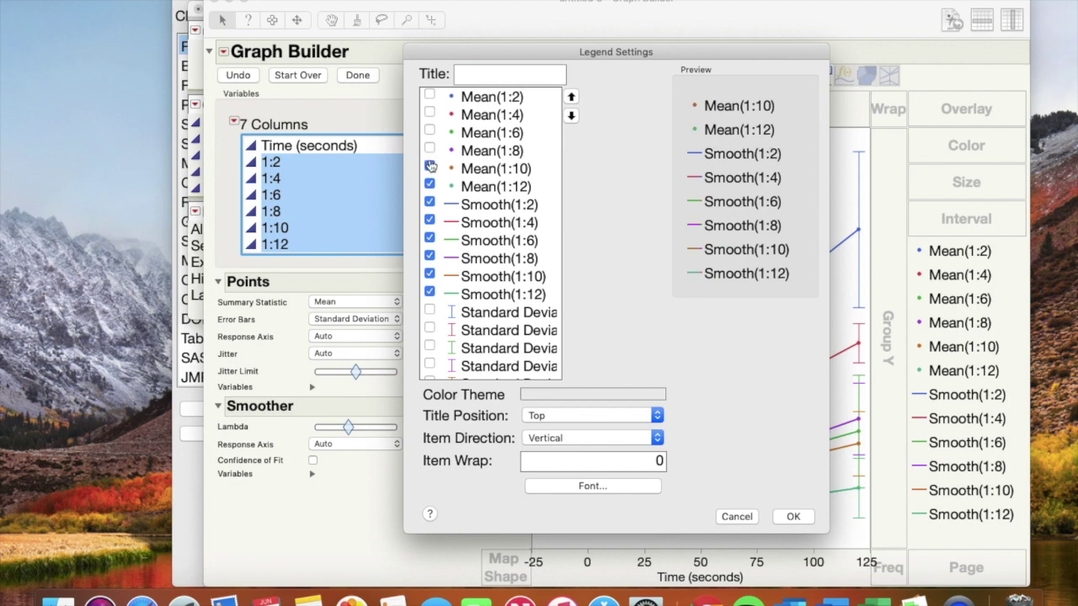
pyautogui.click(429, 168)
pyautogui.click(429, 186)
# - Rename the legend entry Smooth(1:2) as 1:2
pyautogui.doubleClick(465, 203)
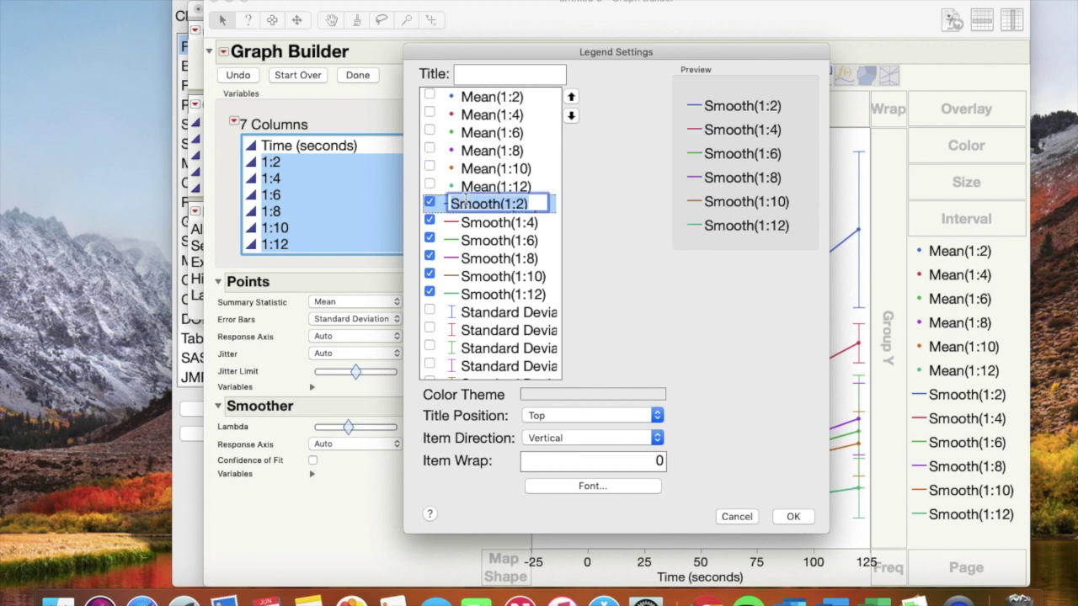
pyautogui.click(452, 204)
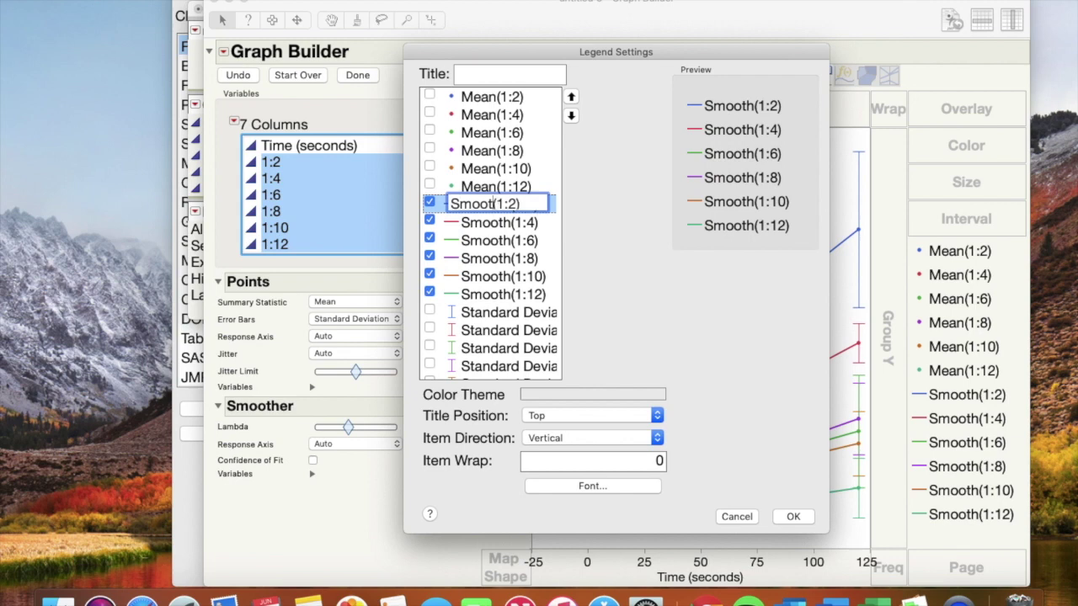
pyautogui.press('BackSpace')
pyautogui.press('BackSpace')
pyautogui.press('BackSpace')
pyautogui.press('BackSpace')
pyautogui.press('BackSpace')
pyautogui.press('BackSpace')
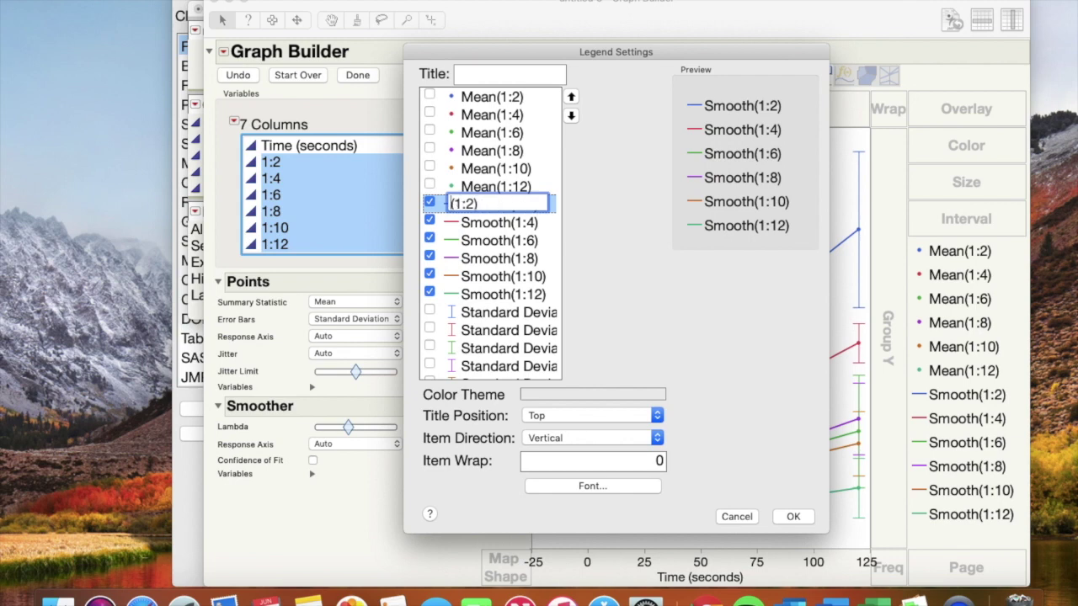
pyautogui.press('Delete')
# - Rename the legend entry Smooth(1:4) as 1:4
pyautogui.click(519, 221)
pyautogui.click(510, 221)
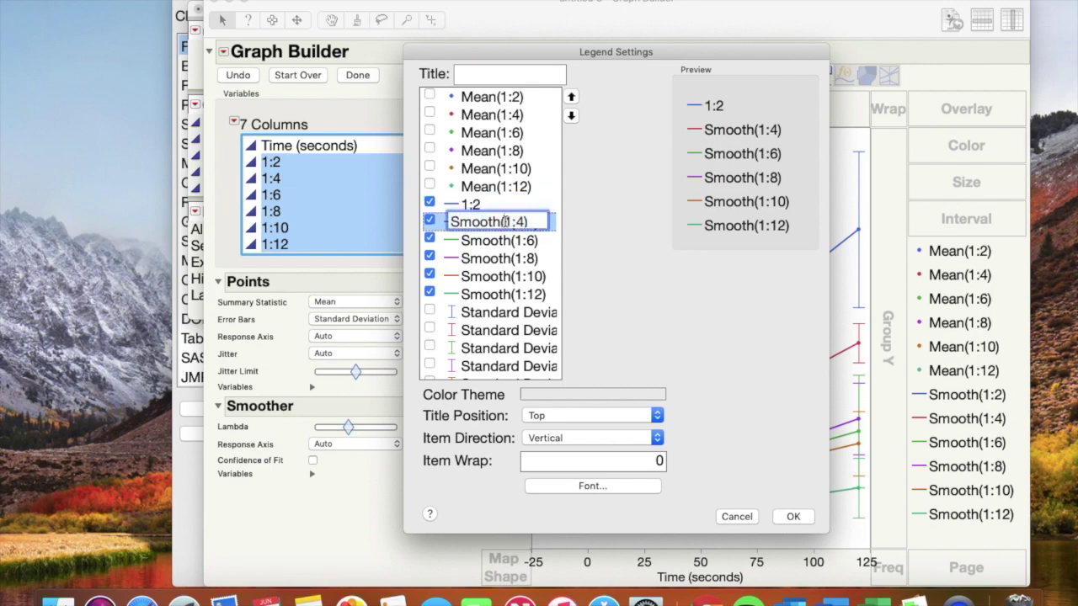
pyautogui.press('BackSpace')
pyautogui.press('BackSpace')
pyautogui.press('BackSpace')
pyautogui.press('BackSpace')
pyautogui.press('BackSpace')
pyautogui.press('BackSpace')
pyautogui.press('BackSpace')
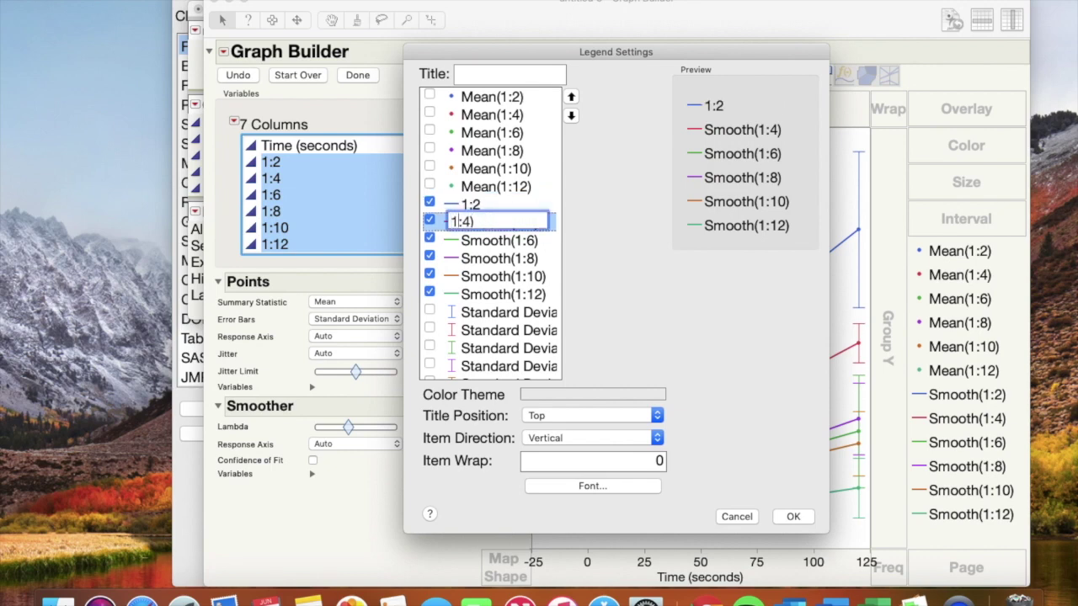
# - Rename the legend entry Smooth(1:6) as 1:6
pyautogui.click(516, 240)
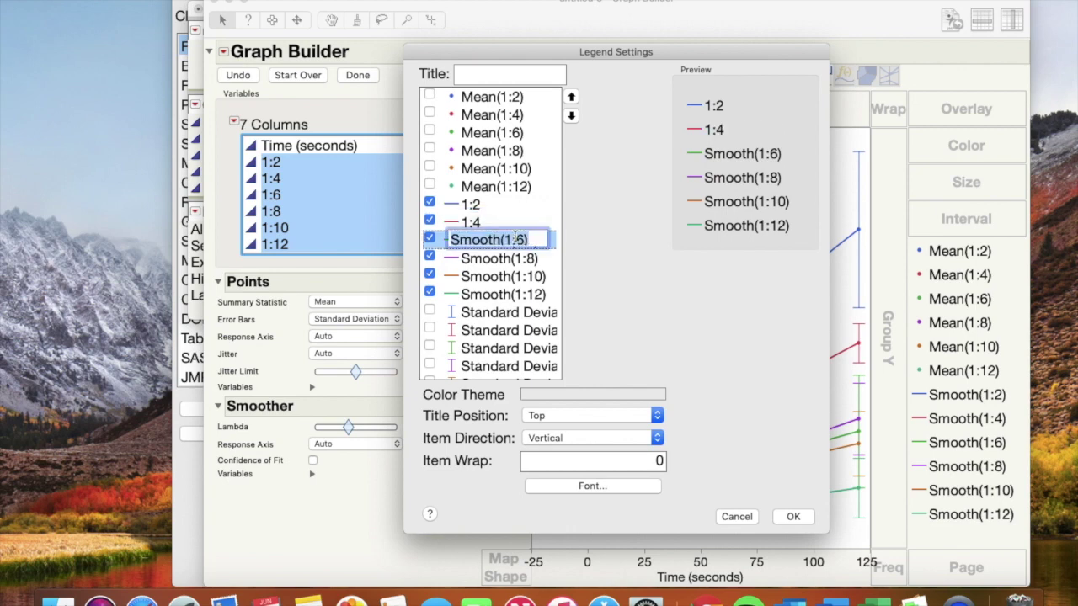
pyautogui.click(508, 240)
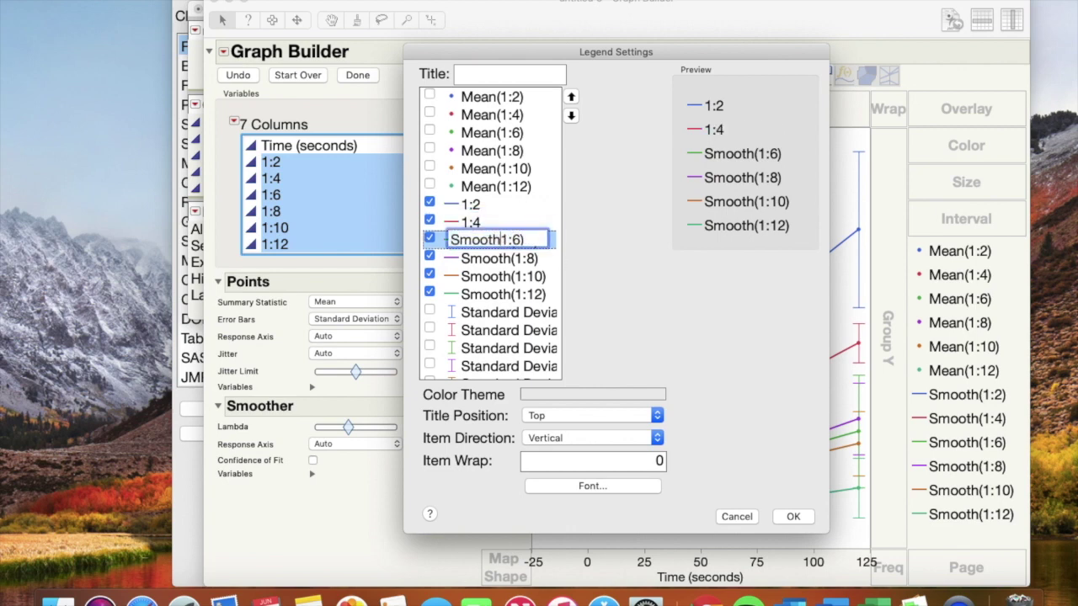
pyautogui.press('BackSpace')
pyautogui.press('BackSpace')
pyautogui.press('BackSpace')
pyautogui.press('BackSpace')
pyautogui.press('BackSpace')
pyautogui.press('BackSpace')
pyautogui.press('BackSpace')
# - Rename the legend entry Smooth(1:8) as 1:8
pyautogui.click(505, 257)
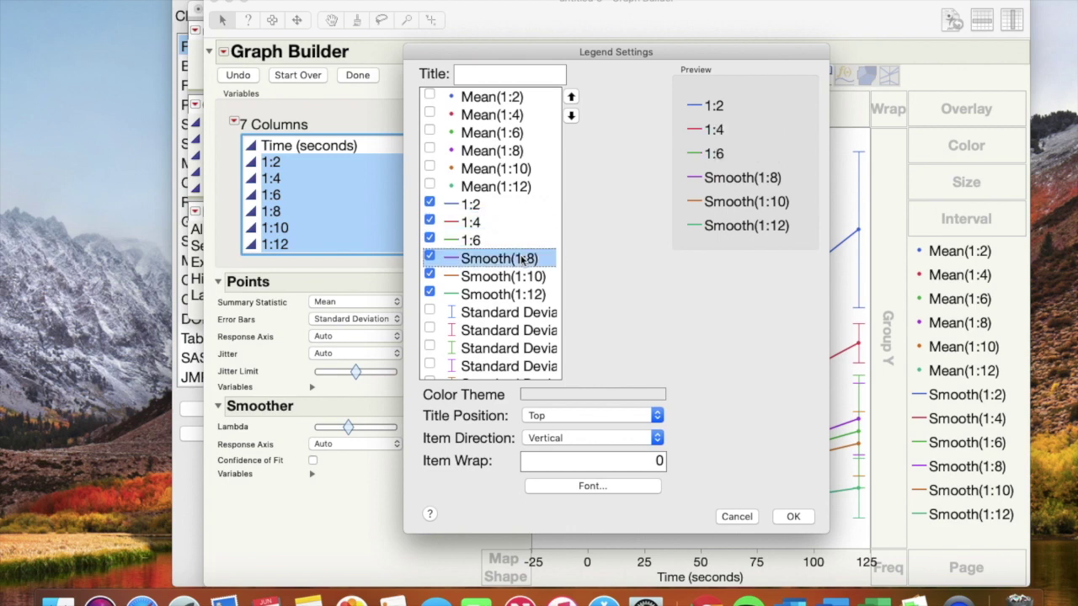
pyautogui.click(498, 258)
pyautogui.press('BackSpace')
pyautogui.press('BackSpace')
pyautogui.press('BackSpace')
pyautogui.press('BackSpace')
pyautogui.press('BackSpace')
pyautogui.press('BackSpace')
pyautogui.press('BackSpace')
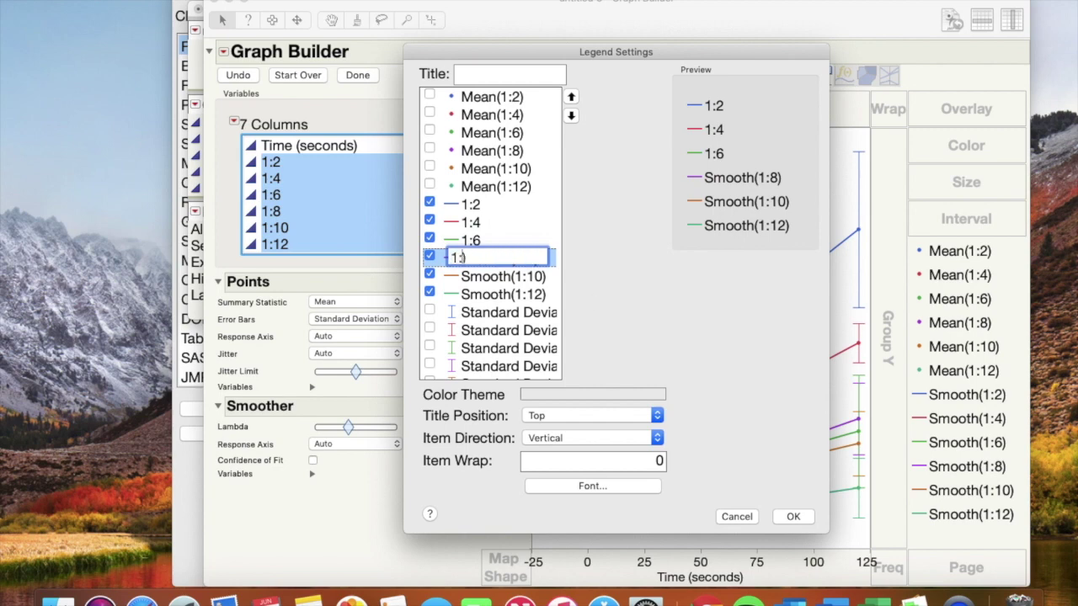
# - Rename the legend entry Smooth(1:10) as 1:10
pyautogui.click(505, 276)
pyautogui.click(498, 276)
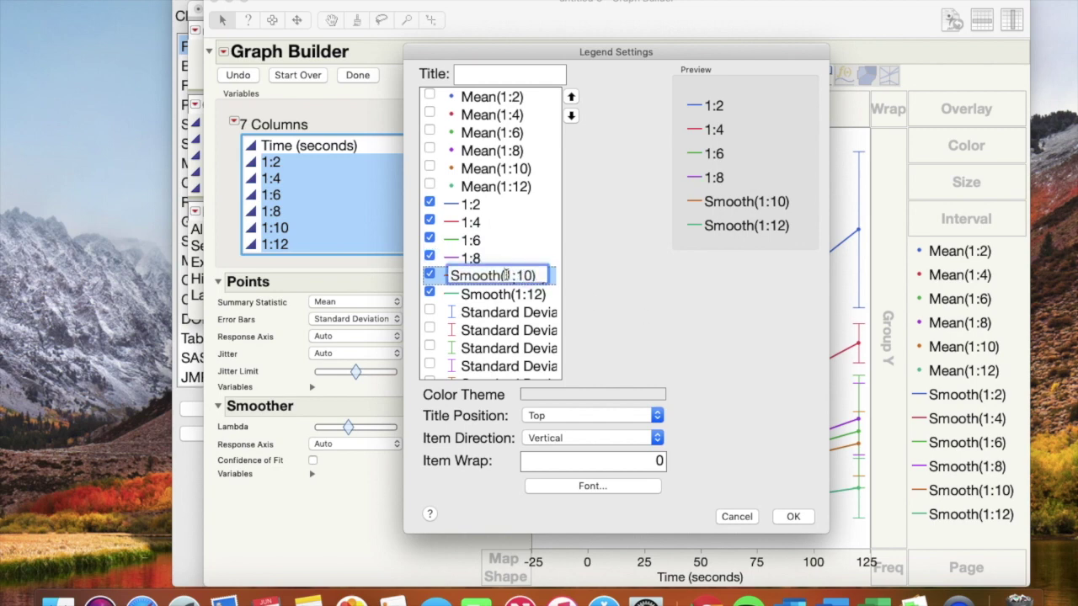
pyautogui.press('BackSpace')
pyautogui.press('BackSpace')
pyautogui.press('BackSpace')
pyautogui.press('BackSpace')
pyautogui.press('BackSpace')
pyautogui.press('BackSpace')
pyautogui.press('BackSpace')
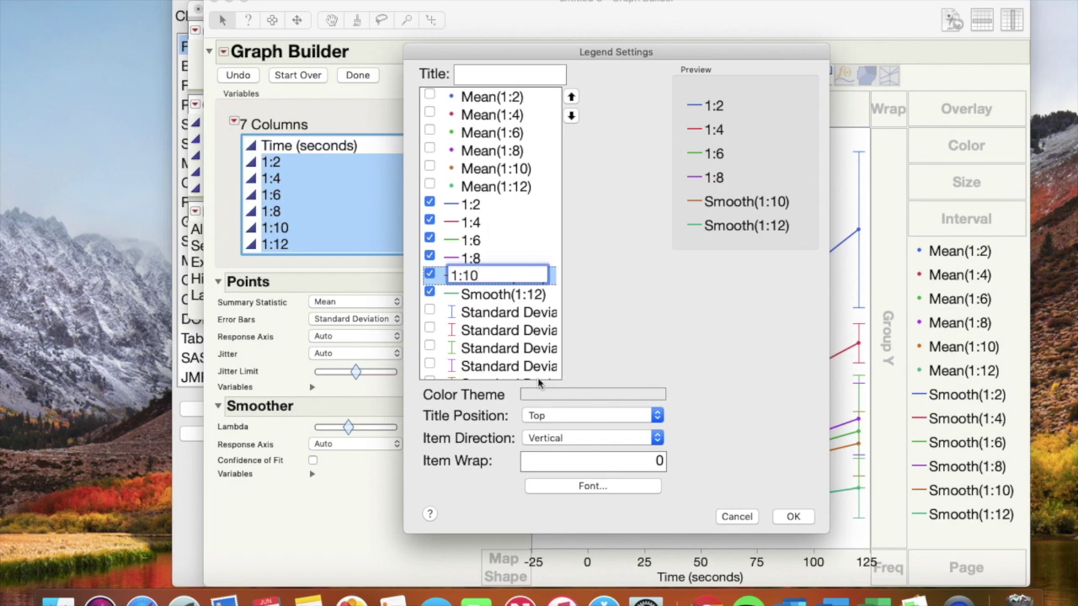
# - Rename the legend entry Smooth(1:12) as 1:12 and apply the legend settings
pyautogui.click(530, 294)
pyautogui.click(505, 293)
pyautogui.press('BackSpace')
pyautogui.press('BackSpace')
pyautogui.press('BackSpace')
pyautogui.press('BackSpace')
pyautogui.press('BackSpace')
pyautogui.press('BackSpace')
pyautogui.press('BackSpace')
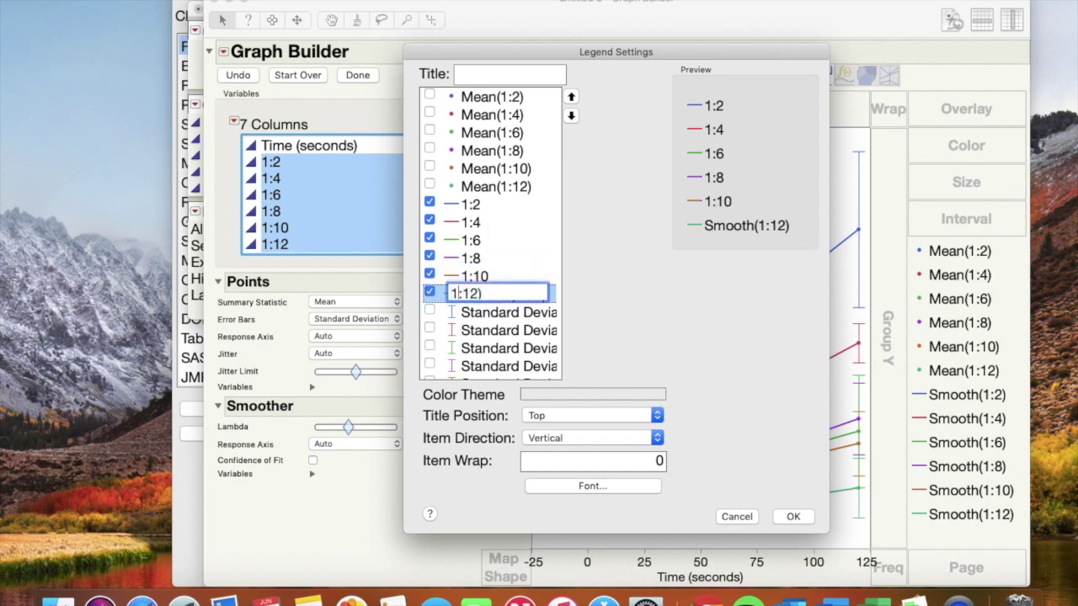
pyautogui.press('Return')
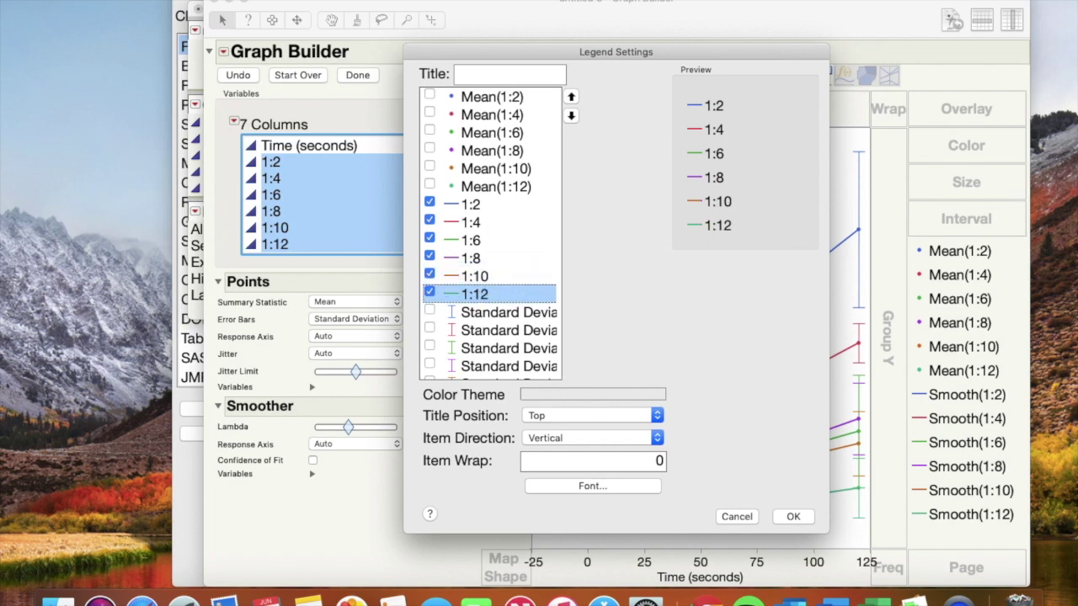
pyautogui.click(797, 516)
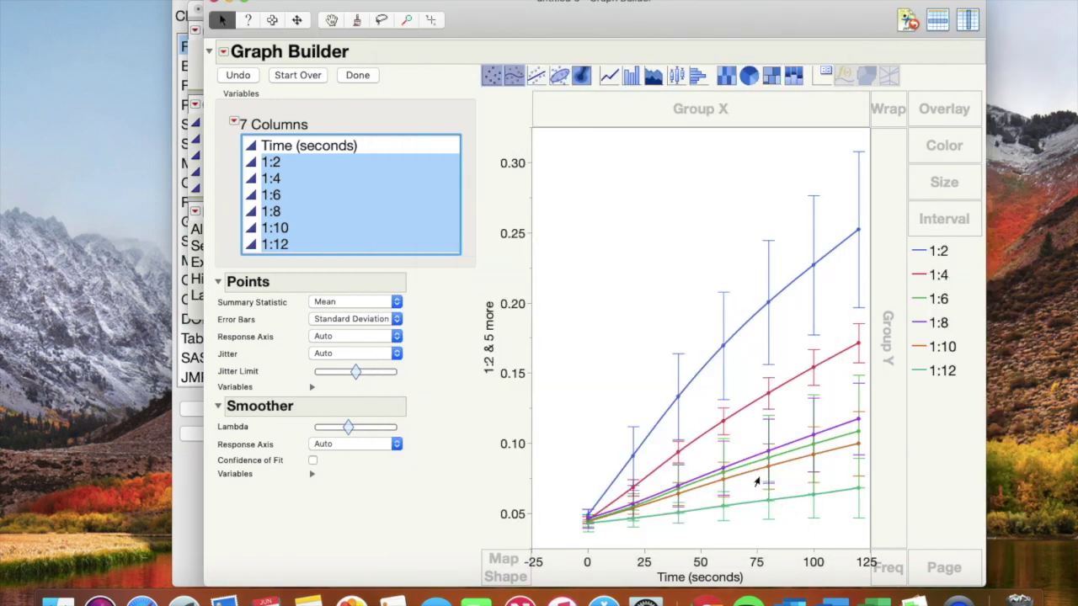
# - Set the Y axis number format to 3 decimal places
pyautogui.rightClick(517, 373)
pyautogui.click(539, 450)
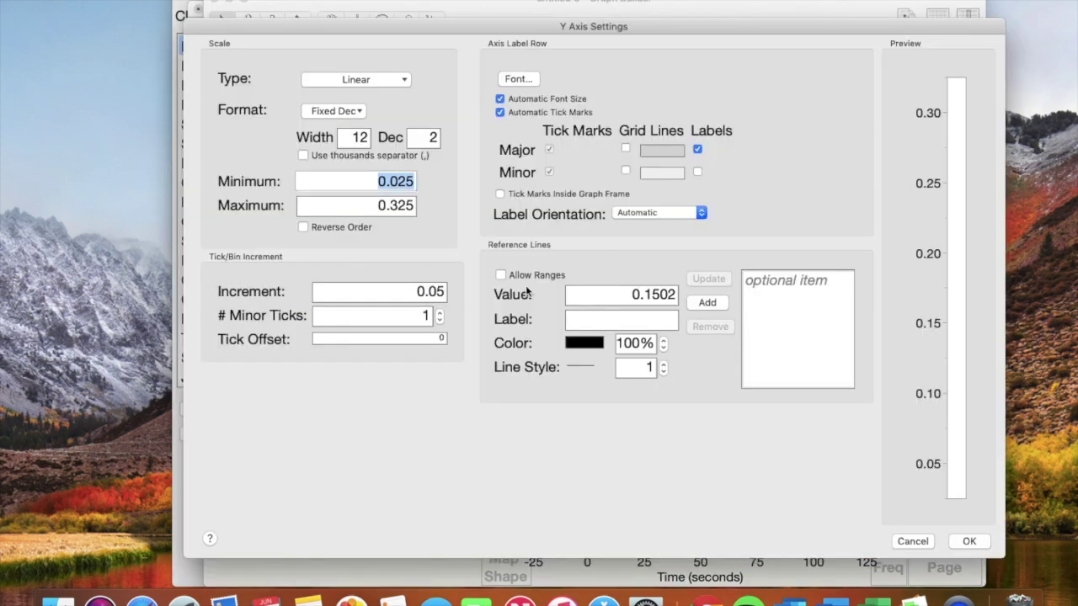
pyautogui.doubleClick(431, 138)
pyautogui.write('3')
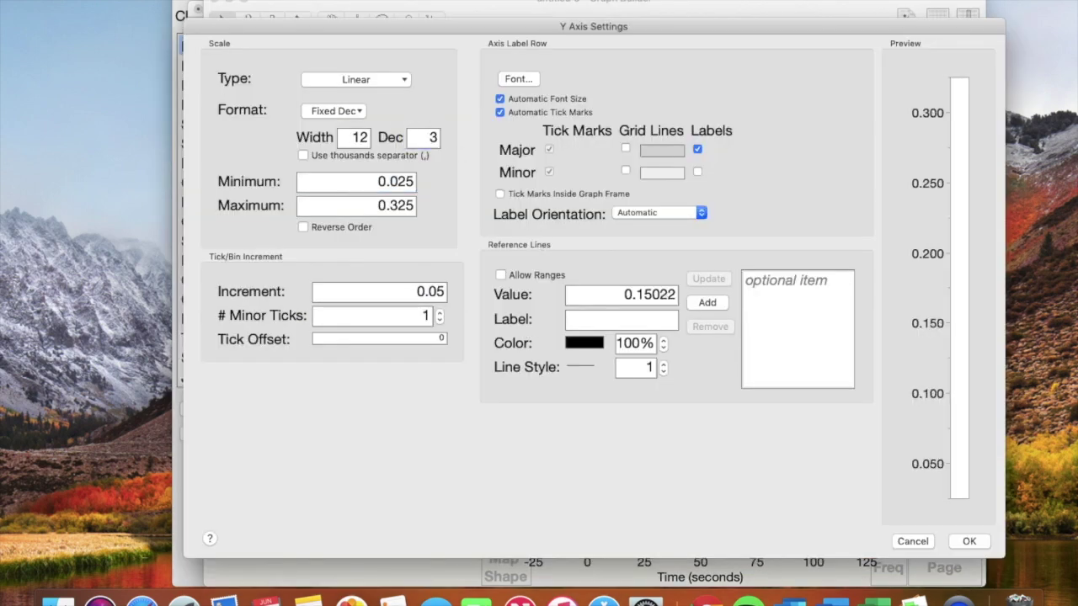
pyautogui.click(967, 541)
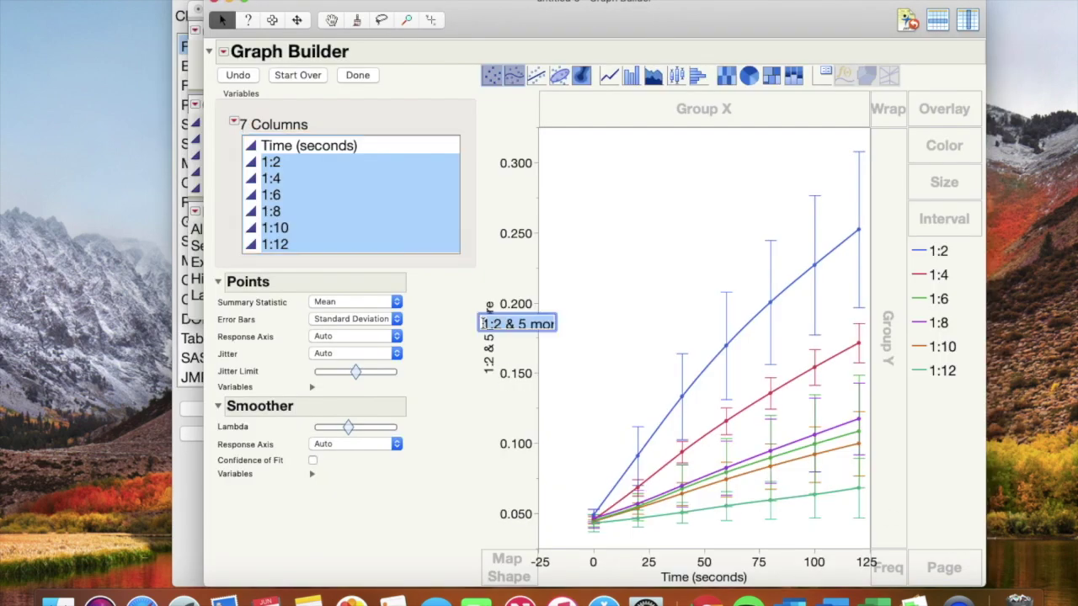
# - Change the Y axis title to Absorbance (500 nm)
pyautogui.write('Abs')
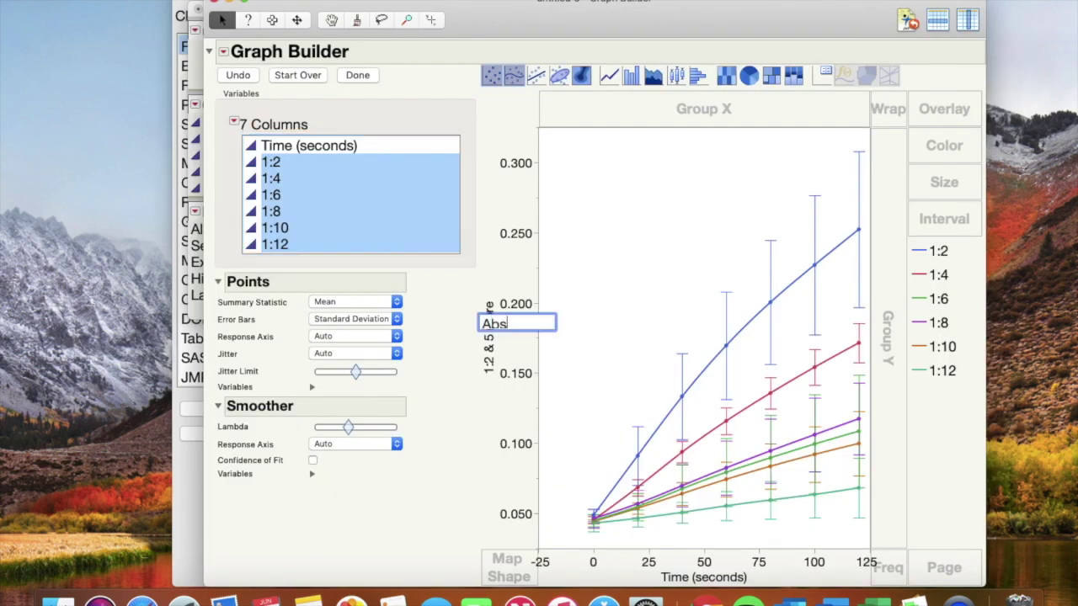
pyautogui.write('orbance (5')
pyautogui.write('00 nm)')
pyautogui.press('Return')
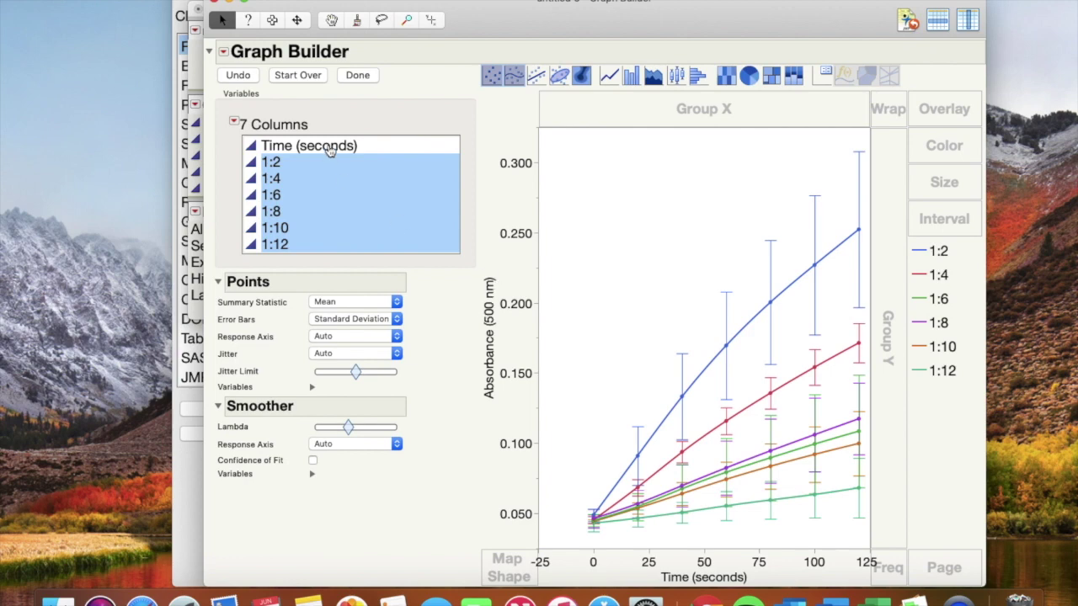
# - Finish editing the graph and close the graph and its data table
pyautogui.click(358, 75)
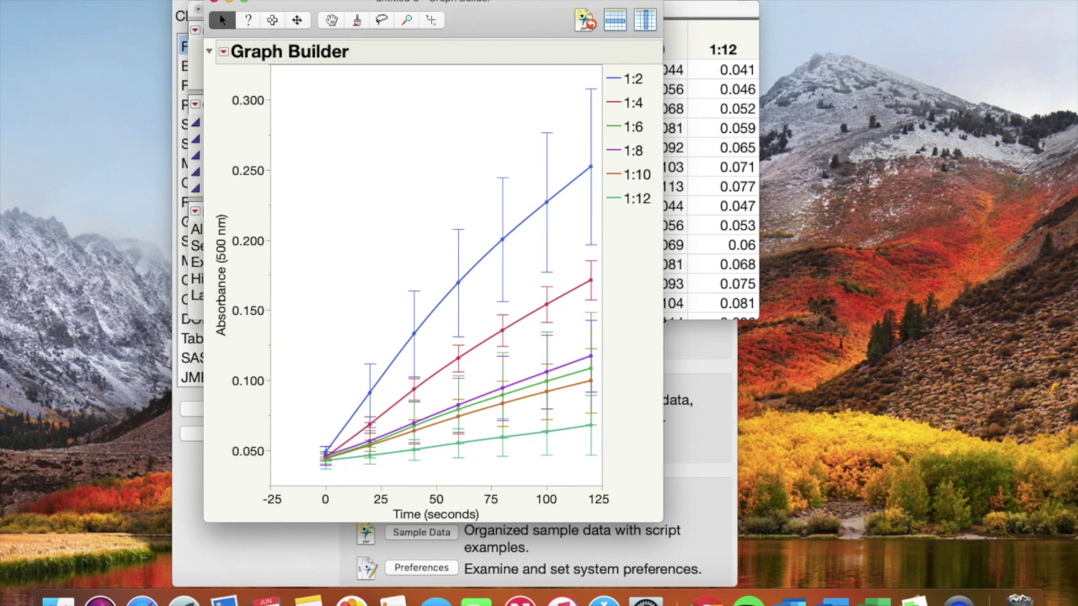
pyautogui.click(210, 2)
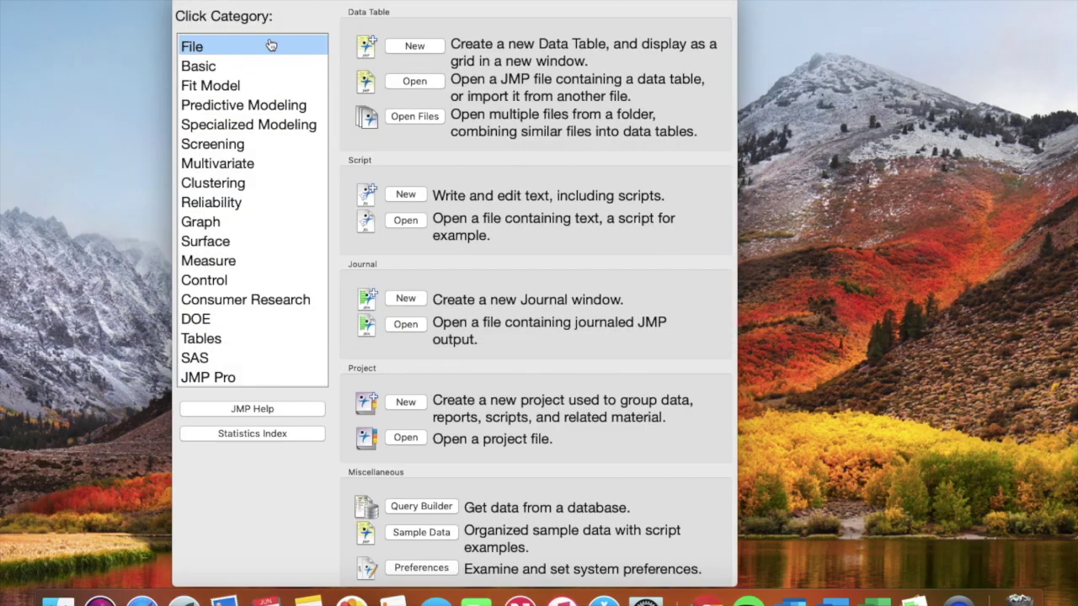
# - Switch to Excel and close Turnip Range Finding.xlsx without saving changes or keeping the clipboard contents
pyautogui.hotkey('ctrl', 'Right')
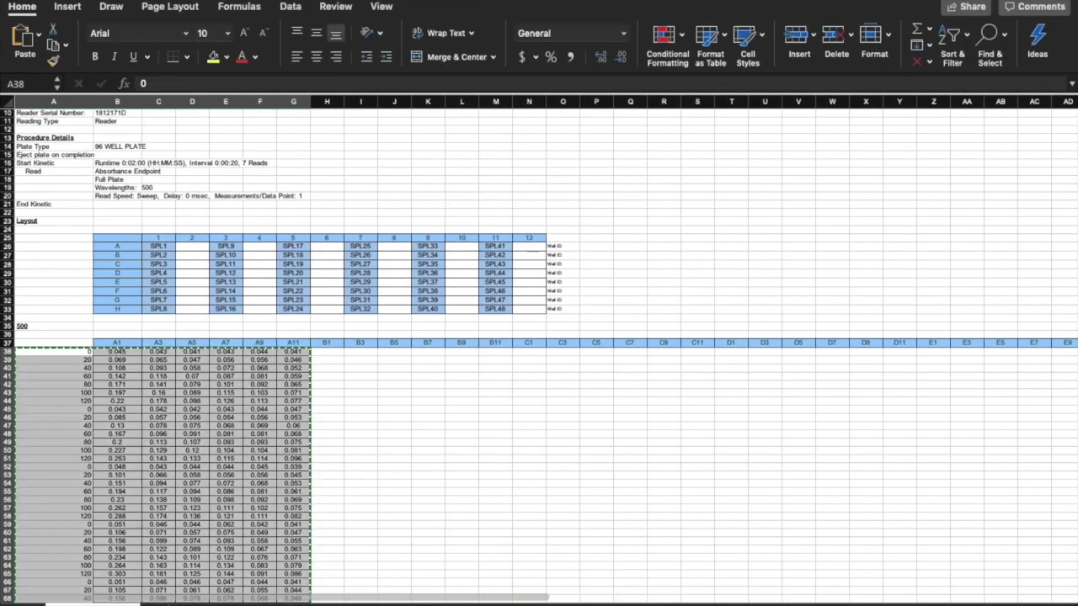
pyautogui.click(20, 5)
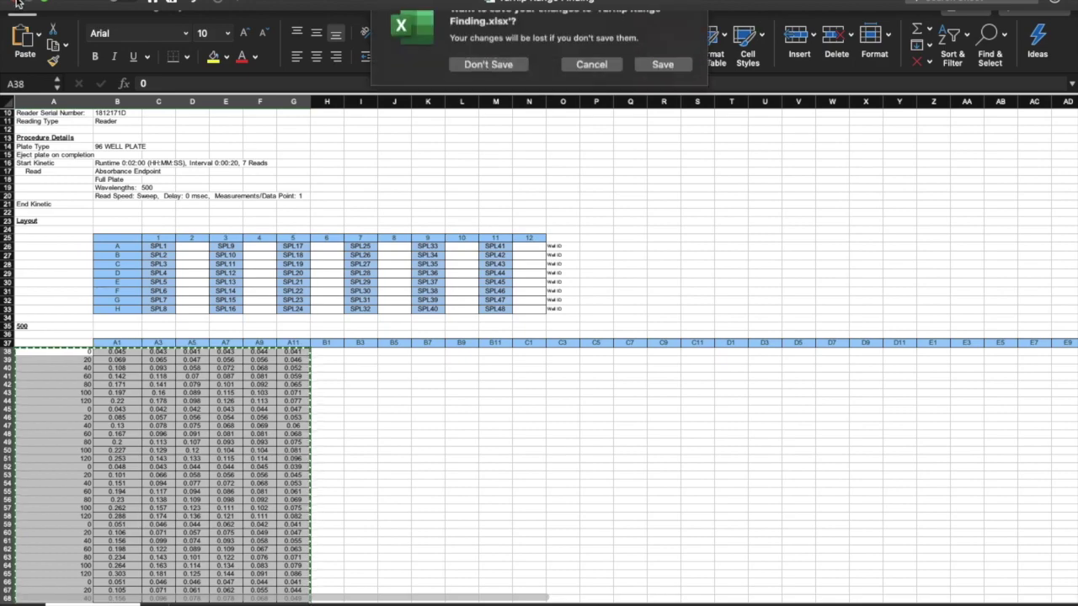
pyautogui.click(482, 70)
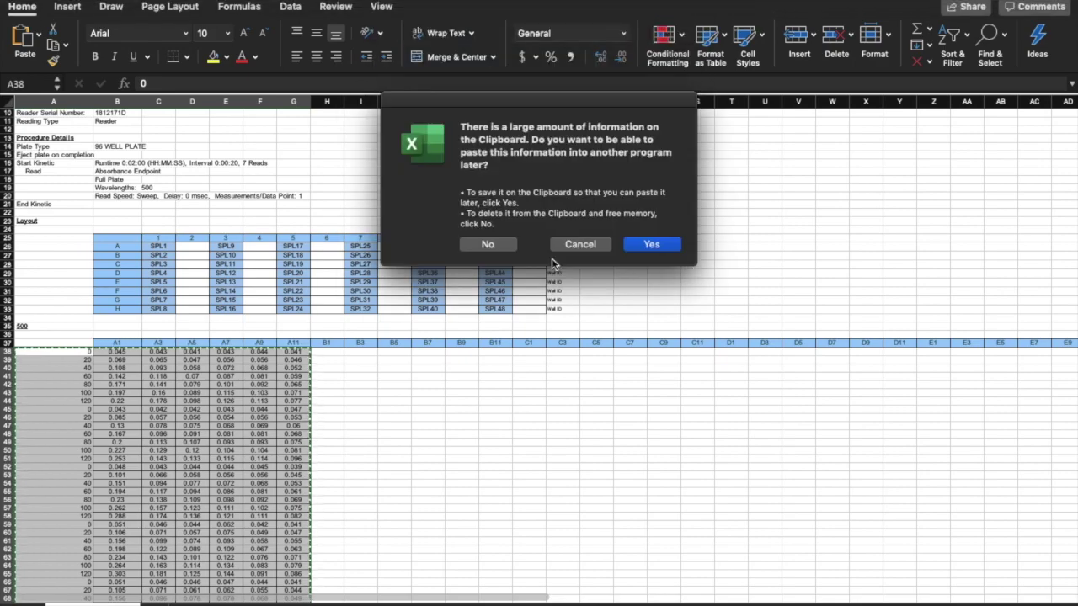
pyautogui.click(488, 244)
# - Copy the stacked time and absorbance readings in columns A to G, starting at cell A39 and excluding the header row
pyautogui.scroll(-1, 291, 281)
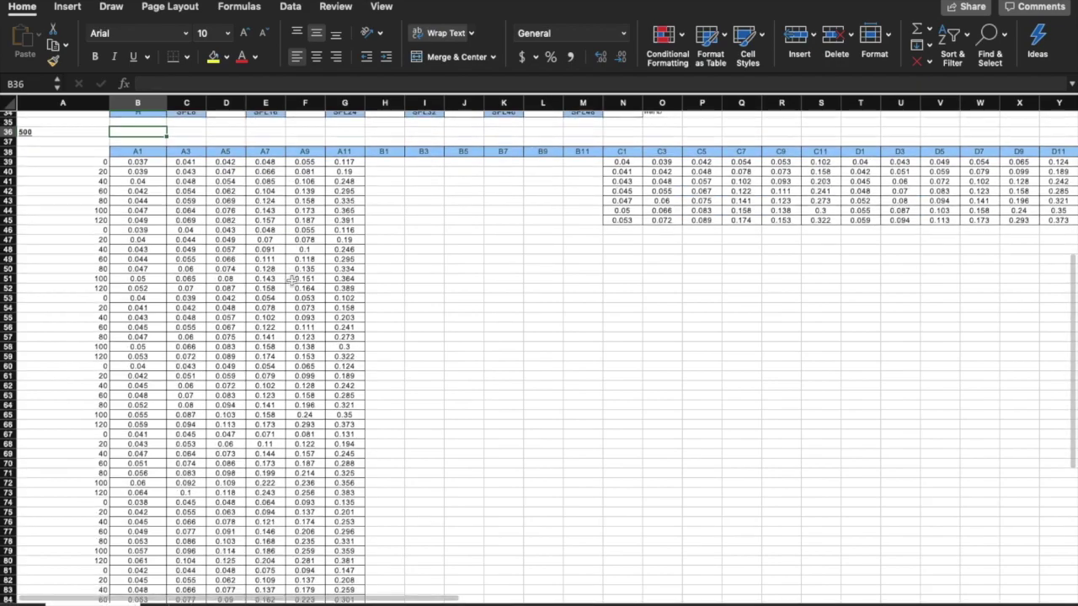
pyautogui.scroll(-10, 291, 281)
pyautogui.scroll(15, 291, 282)
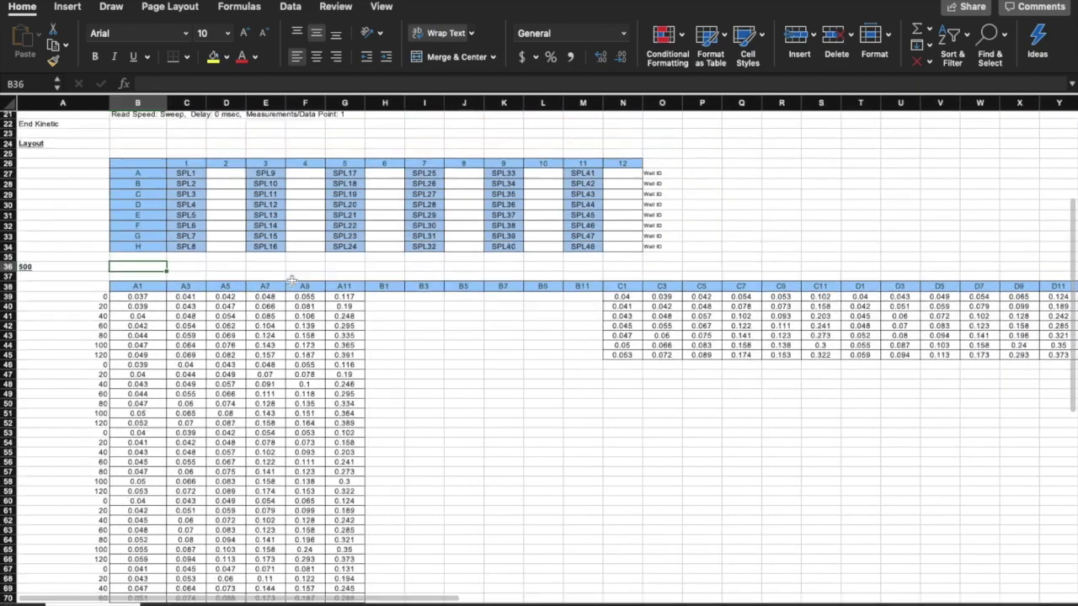
pyautogui.scroll(1, 292, 282)
pyautogui.moveTo(103, 319); pyautogui.dragTo(361, 577)
pyautogui.press('super+c')
pyautogui.scroll(10, 356, 569)
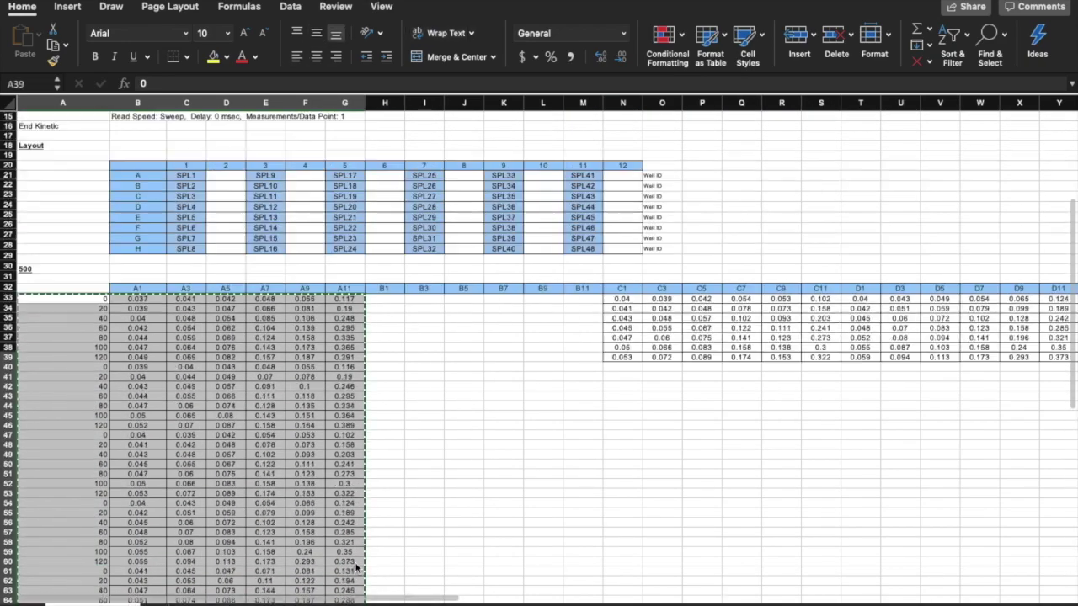
pyautogui.scroll(2, 356, 569)
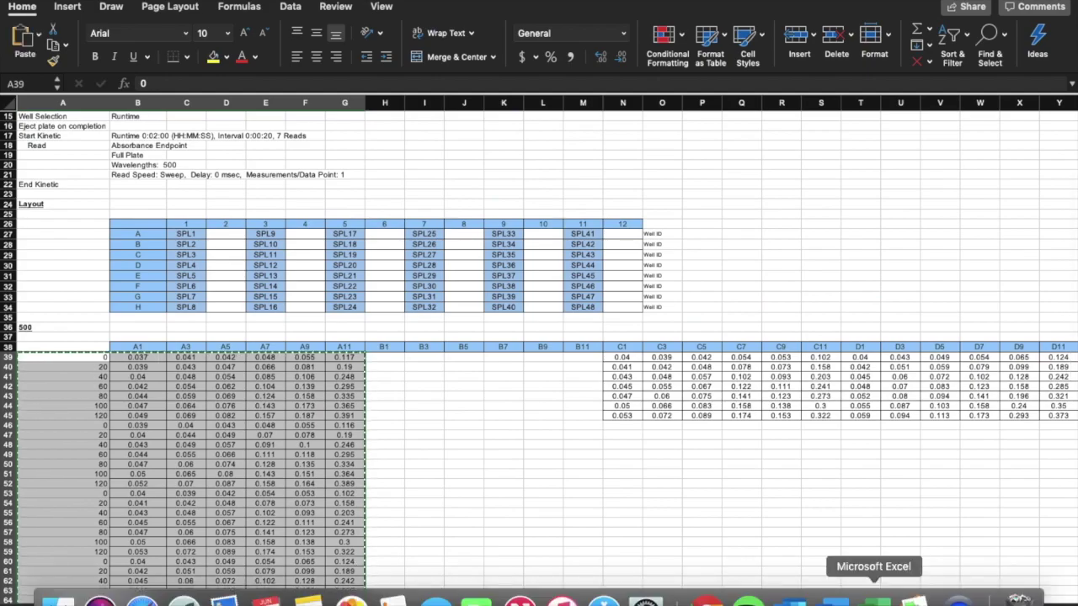
# - Switch to JMP, create a new data table and paste the copied readings from its first cell
pyautogui.click(913, 600)
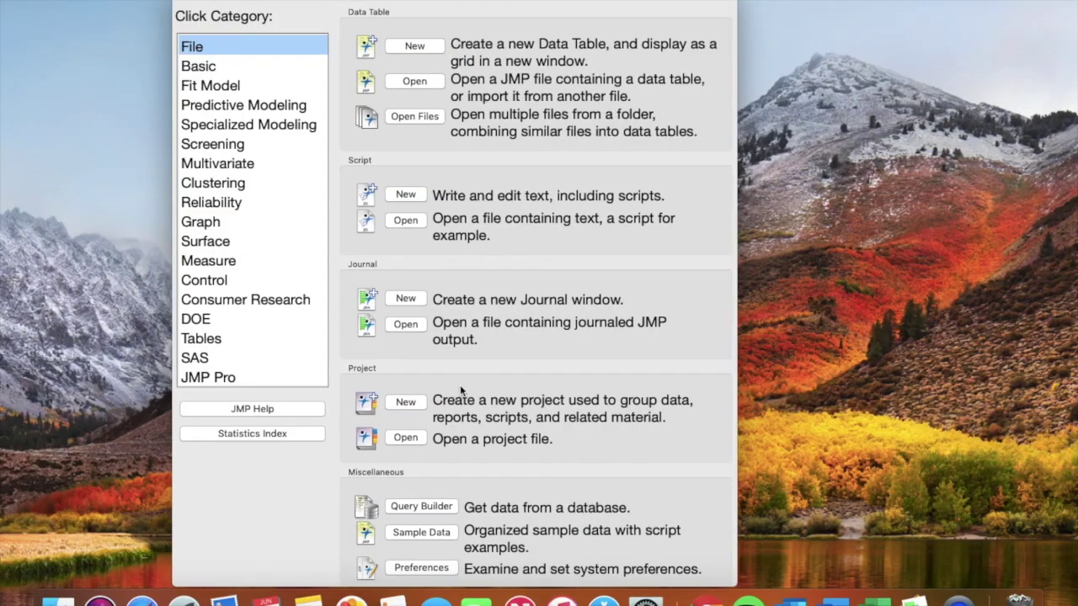
pyautogui.click(429, 49)
pyautogui.click(463, 106)
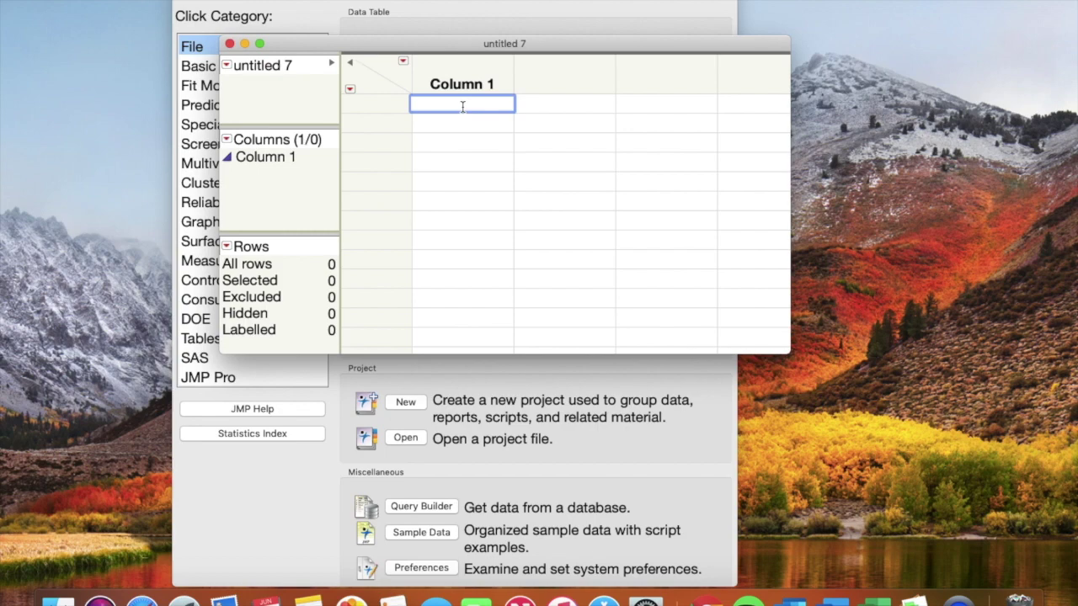
pyautogui.press('super+v')
# - Rename Column 1 as Time (seconds)
pyautogui.click(478, 84)
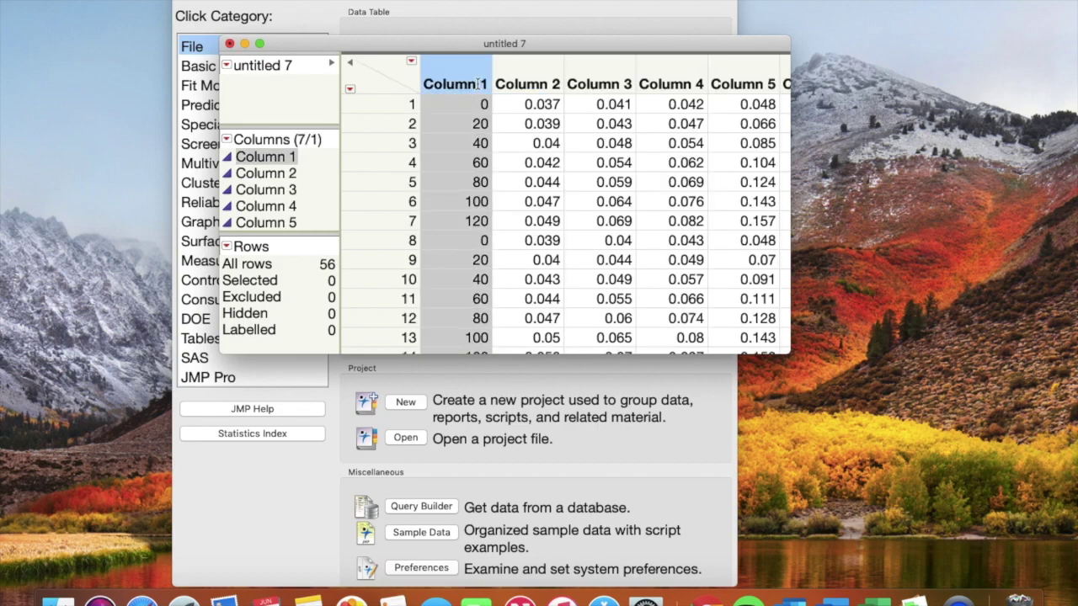
pyautogui.click(478, 84)
pyautogui.write('Time (')
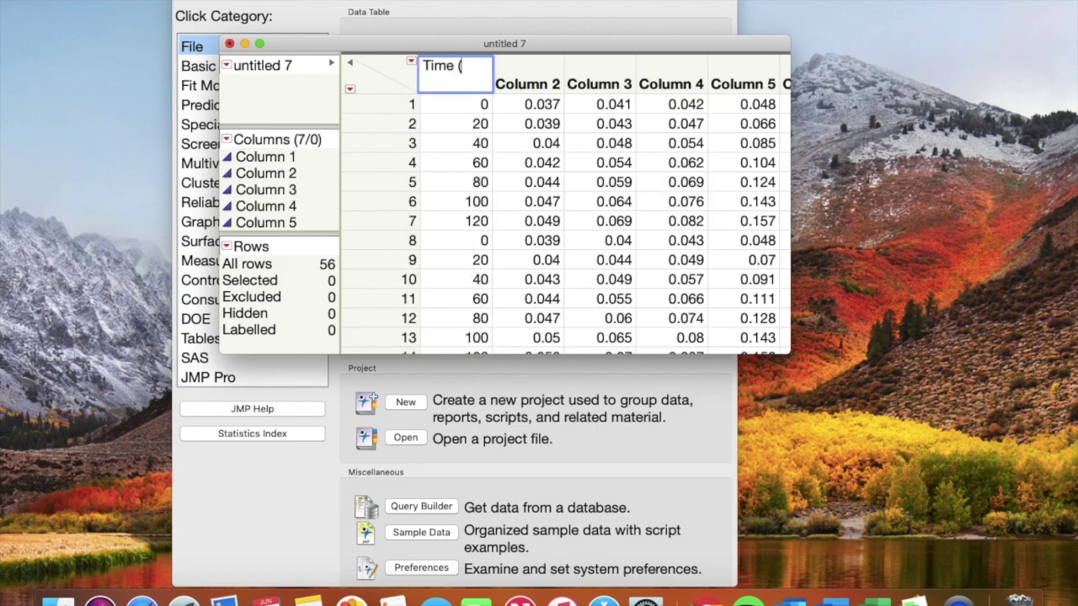
pyautogui.write('seconds')
pyautogui.press('Tab')
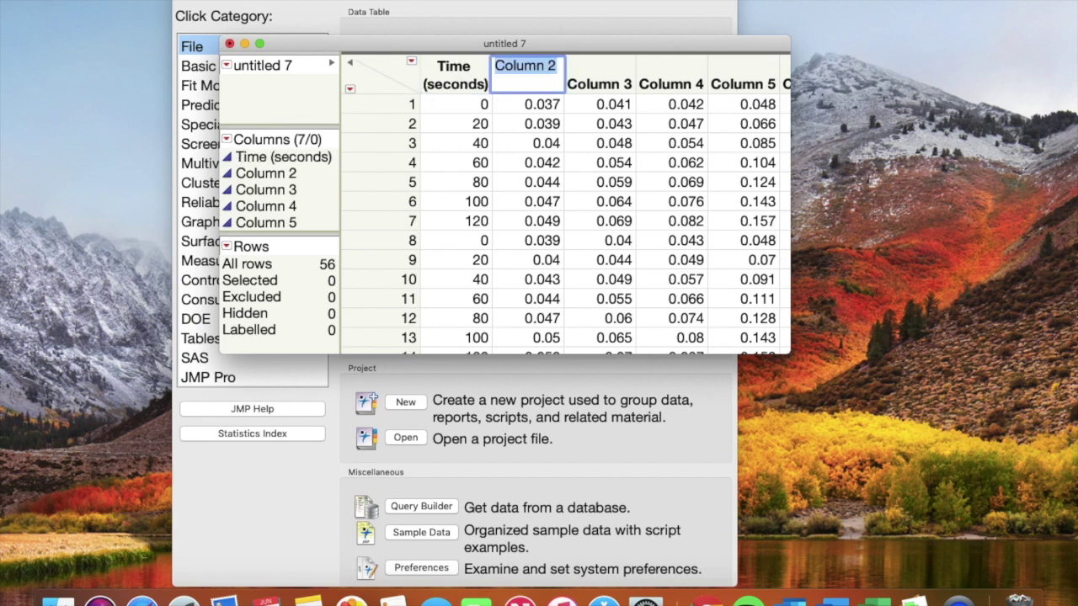
# - Rename Column 2, Column 3 and Column 4 as Conc. 1, Conc. 2 and Conc. 3
pyautogui.write('C')
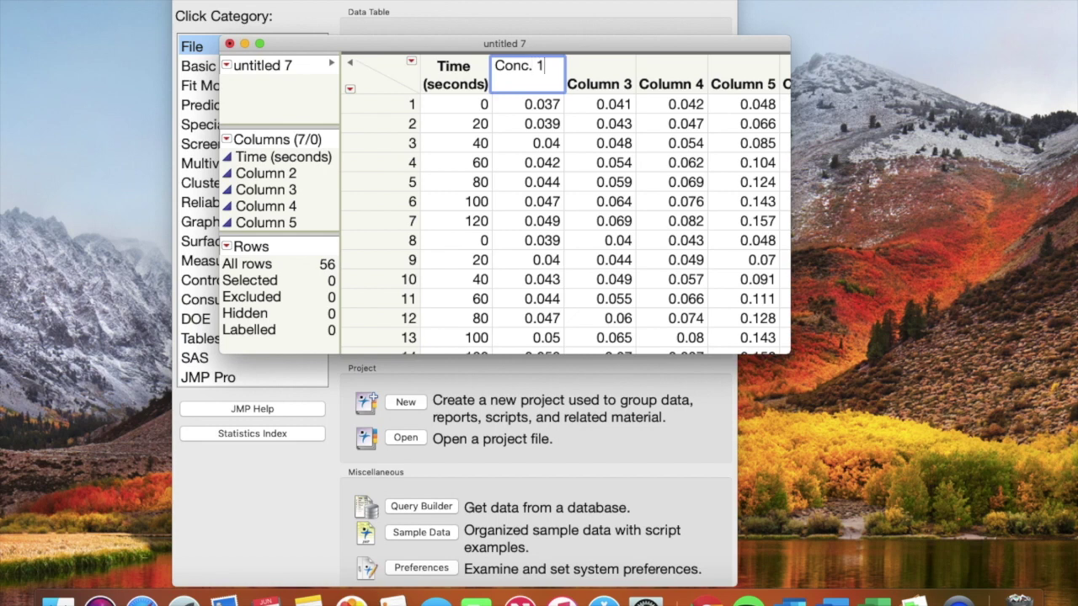
pyautogui.press('Tab')
pyautogui.write('Conc')
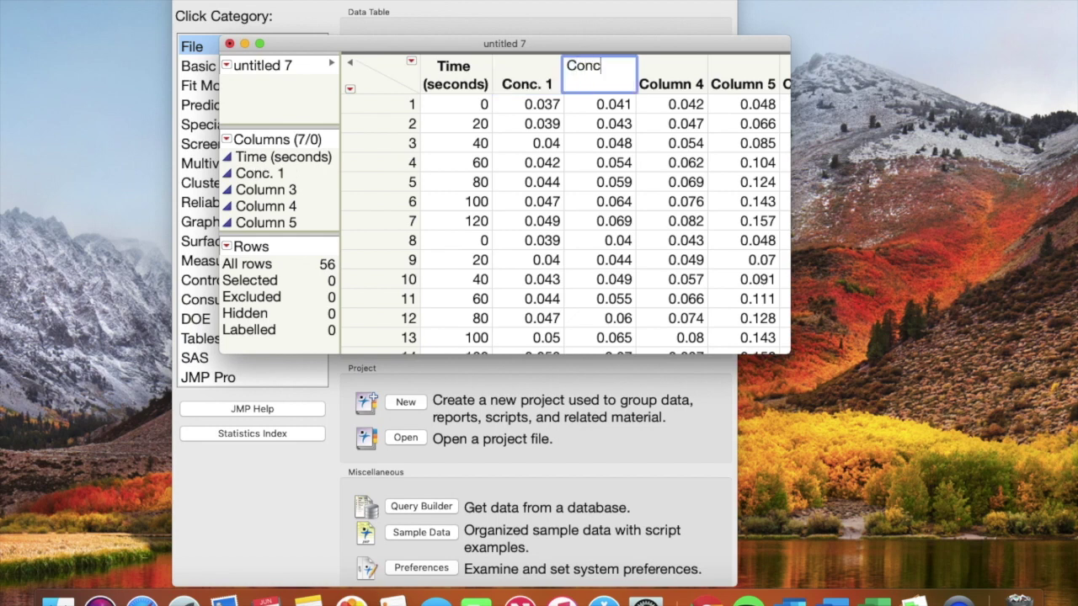
pyautogui.write('. 2')
pyautogui.press('Tab')
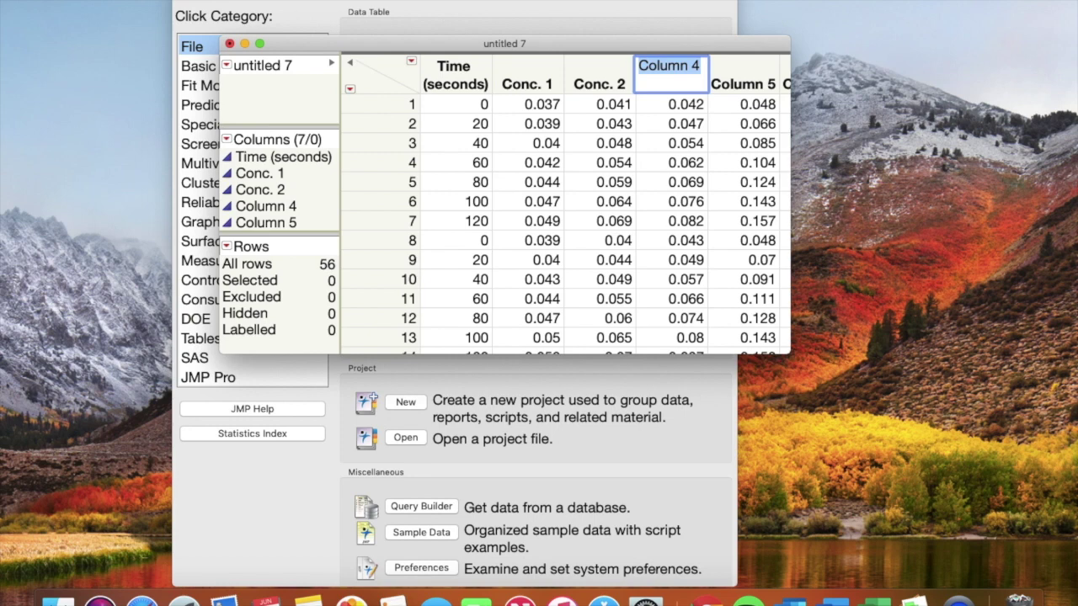
pyautogui.write('Conc. 3')
pyautogui.press('Tab')
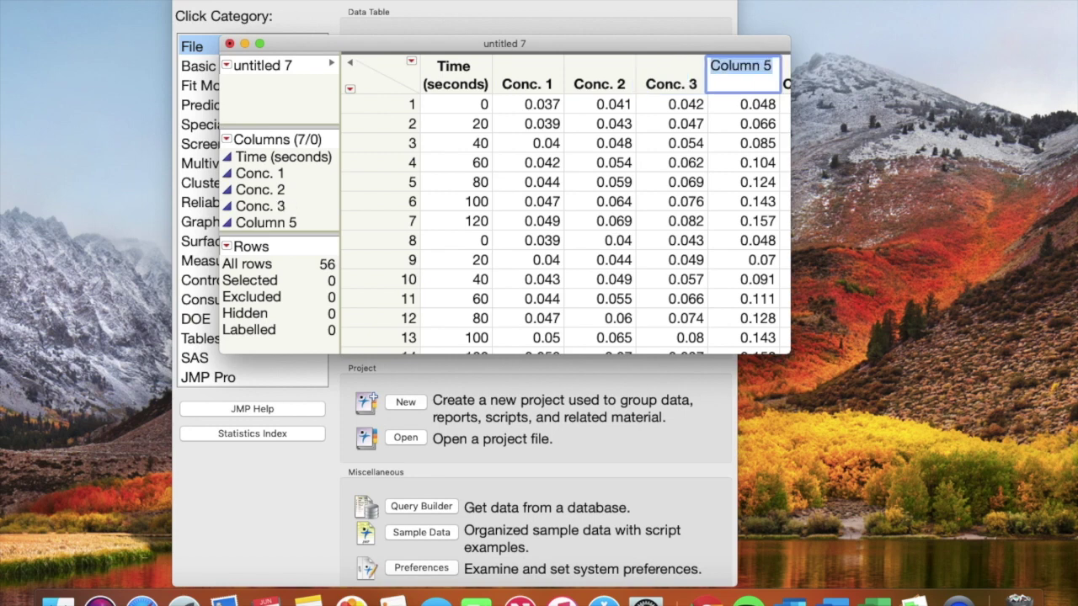
# - Rename the three remaining reading columns, Column 5 to Column 7, as Conc. 4, Conc. 5 and Conc. 6
pyautogui.write('Conc. ')
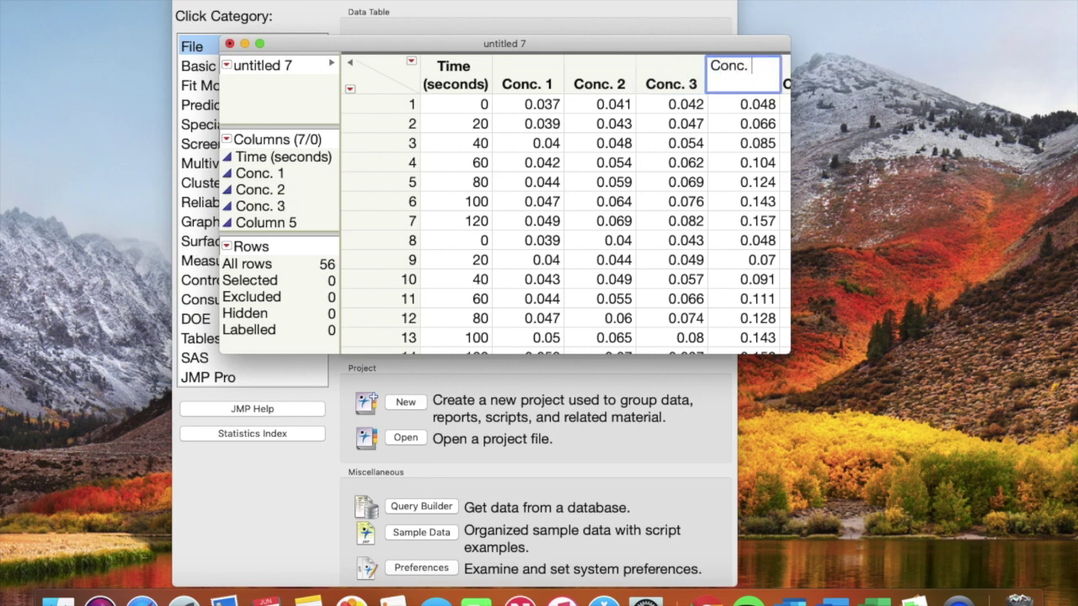
pyautogui.write('4')
pyautogui.press('Tab')
pyautogui.write('Co')
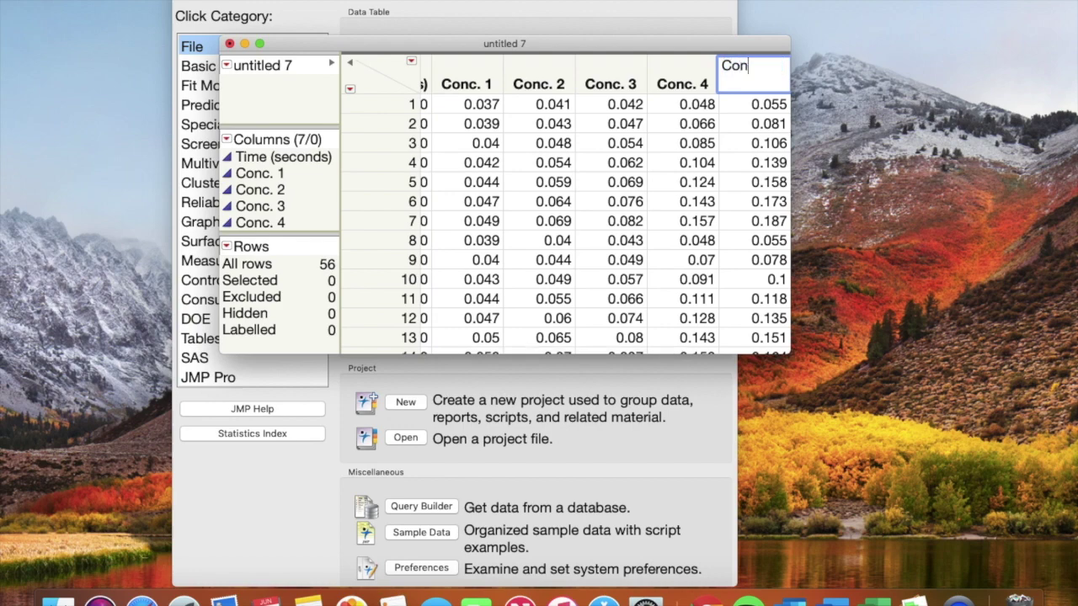
pyautogui.write('nc. 5')
pyautogui.press('Tab')
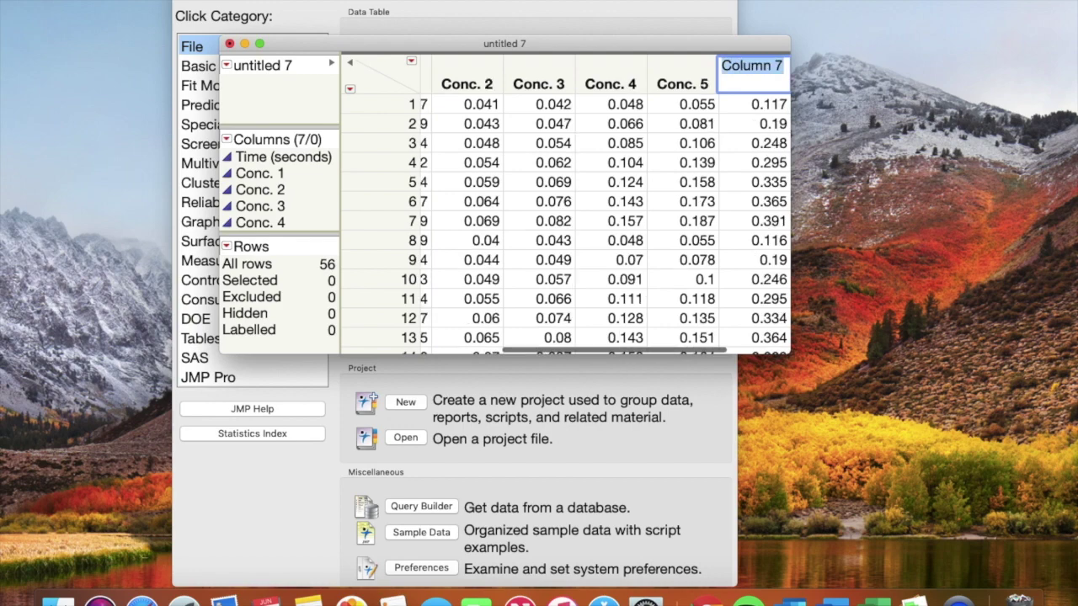
pyautogui.write('CONC')
pyautogui.press('BackSpace')
pyautogui.press('BackSpace')
pyautogui.press('BackSpace')
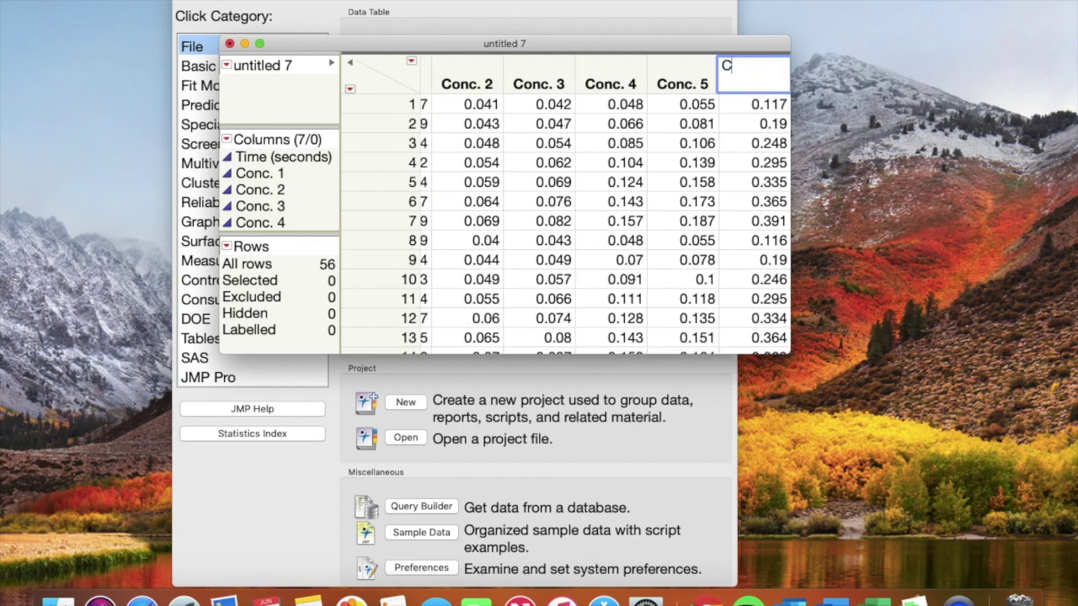
pyautogui.write('onc. 6')
pyautogui.press('Return')
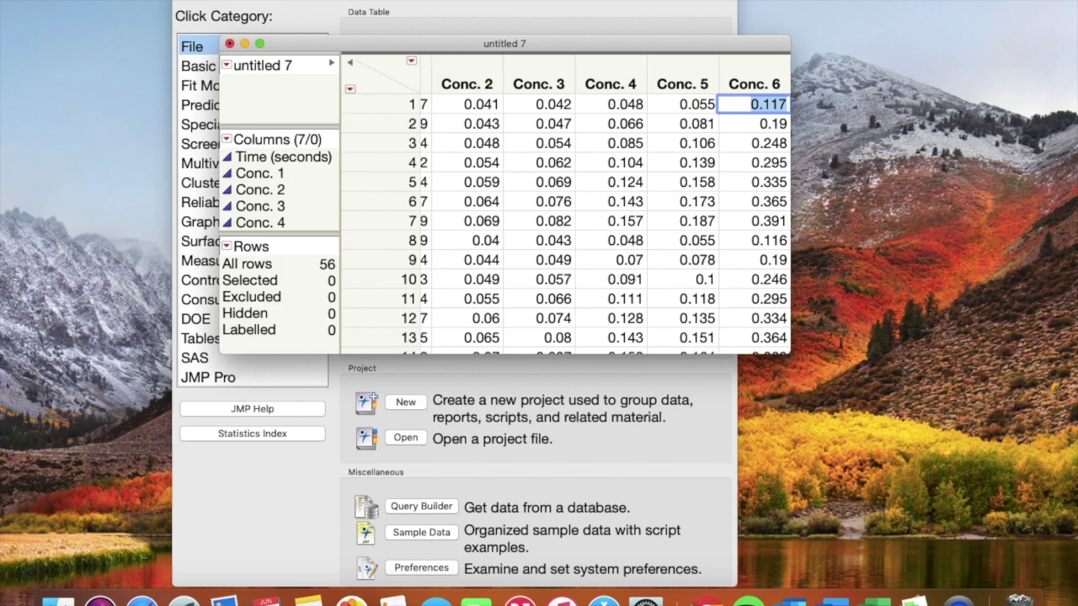
# - Start a Graph Builder plot with Time (seconds) on X and Conc. 1 through Conc. 6 together on Y
pyautogui.click(371, 3)
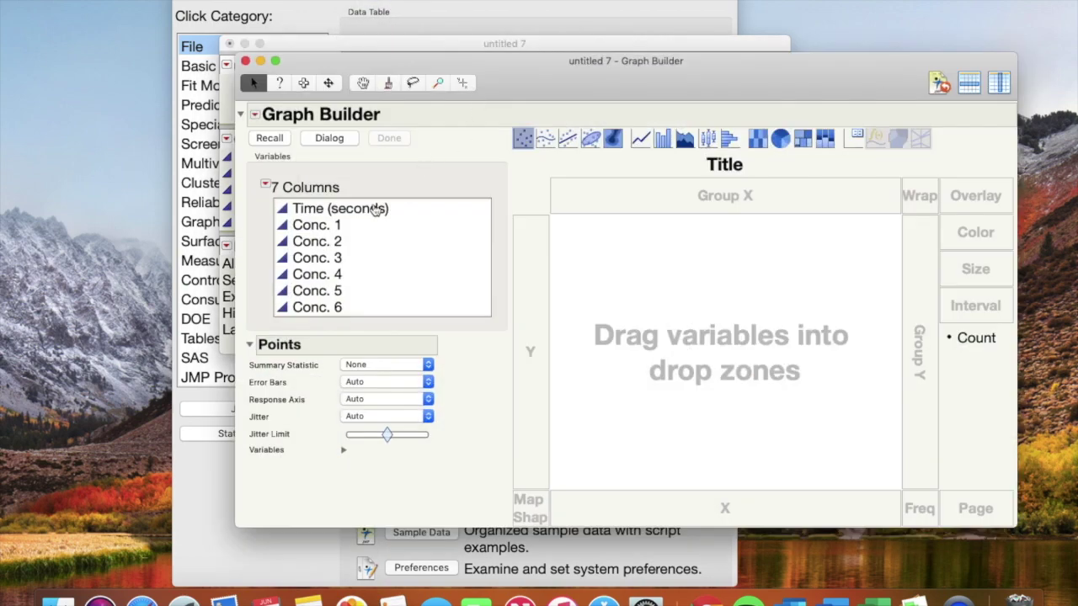
pyautogui.moveTo(375, 210); pyautogui.dragTo(678, 511)
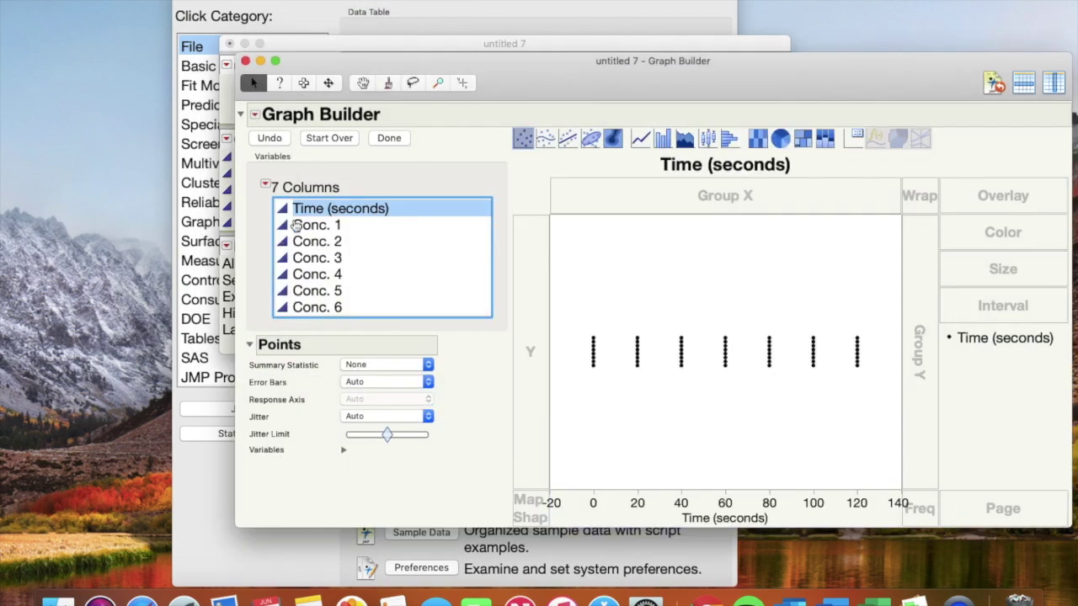
pyautogui.moveTo(316, 224); pyautogui.dragTo(330, 308)
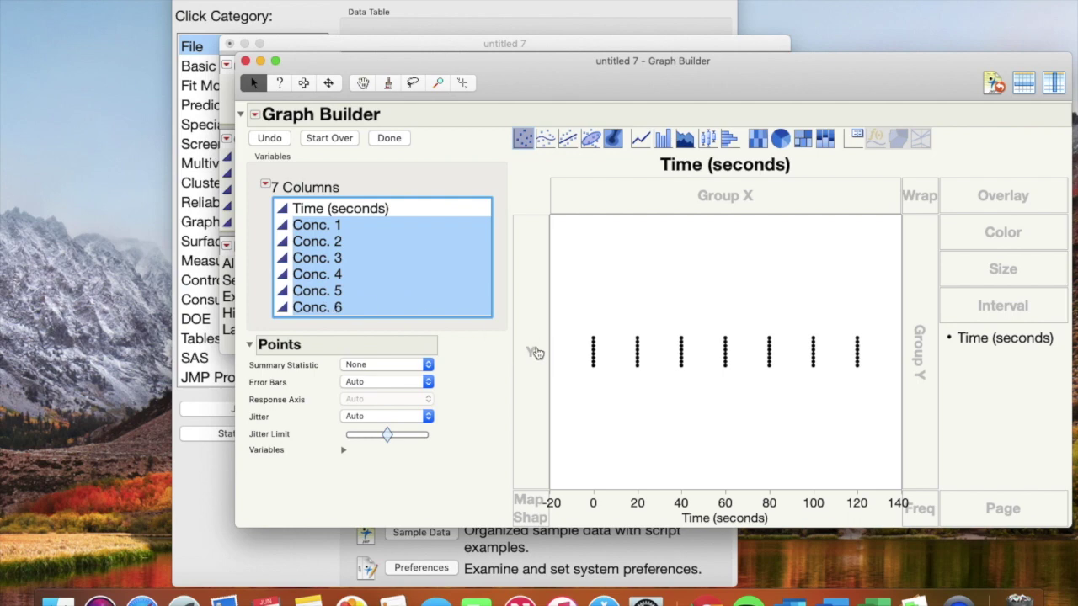
pyautogui.moveTo(536, 353); pyautogui.dragTo(537, 352)
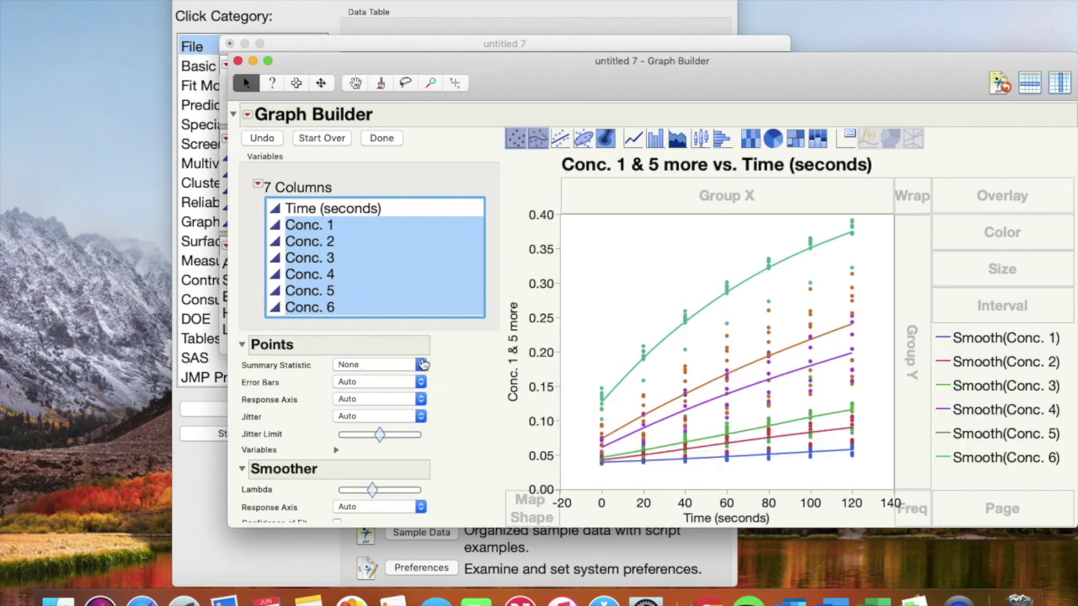
# - Plot the points as means with standard deviation error bars, and replace the smoother with a linear line of fit
pyautogui.click(410, 371)
pyautogui.click(402, 384)
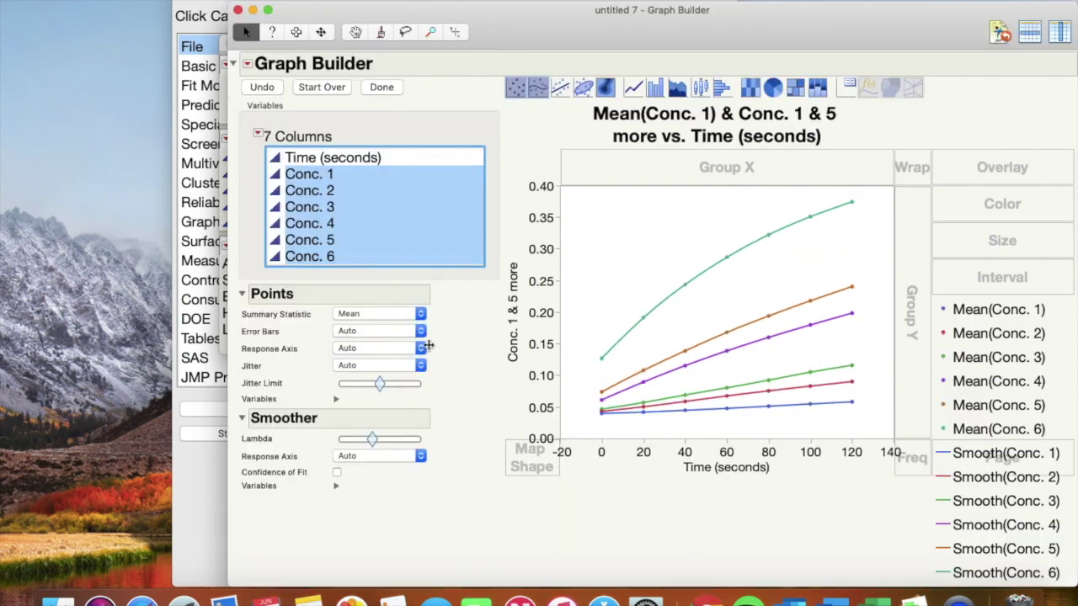
pyautogui.click(419, 333)
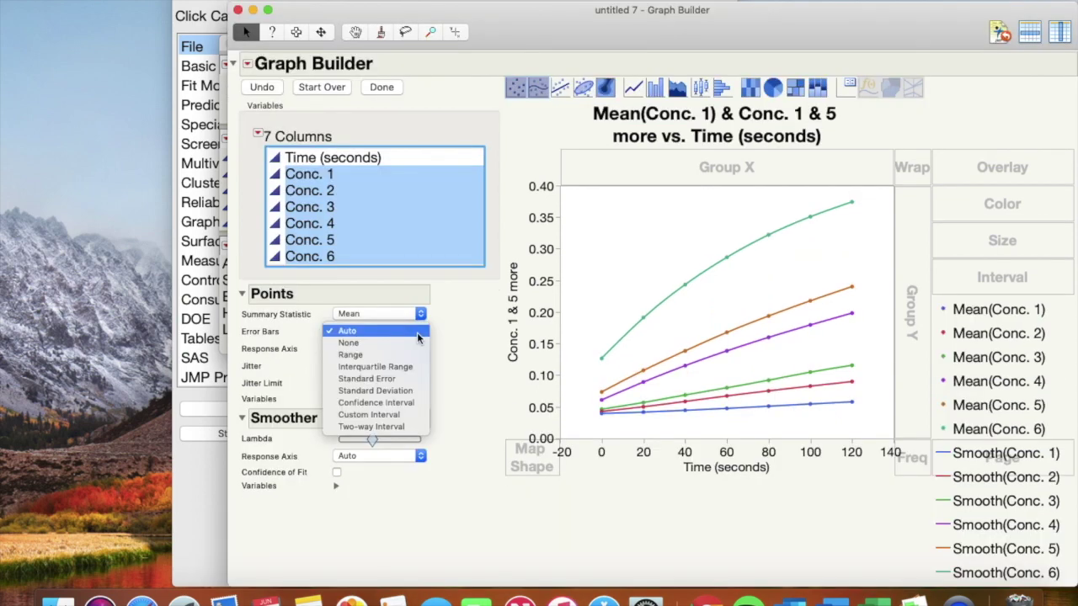
pyautogui.click(476, 303)
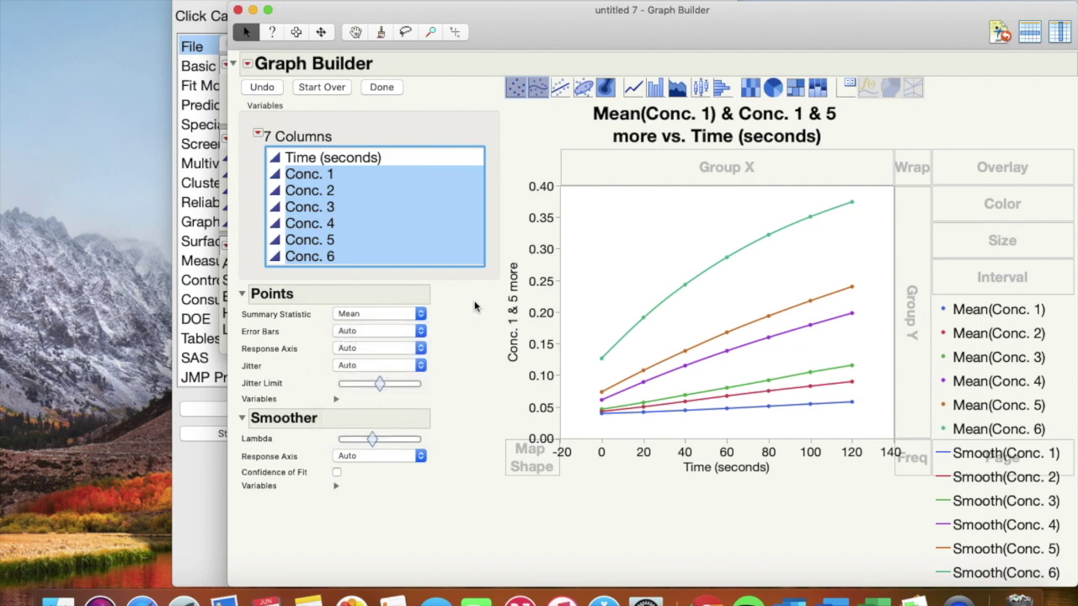
pyautogui.click(562, 90)
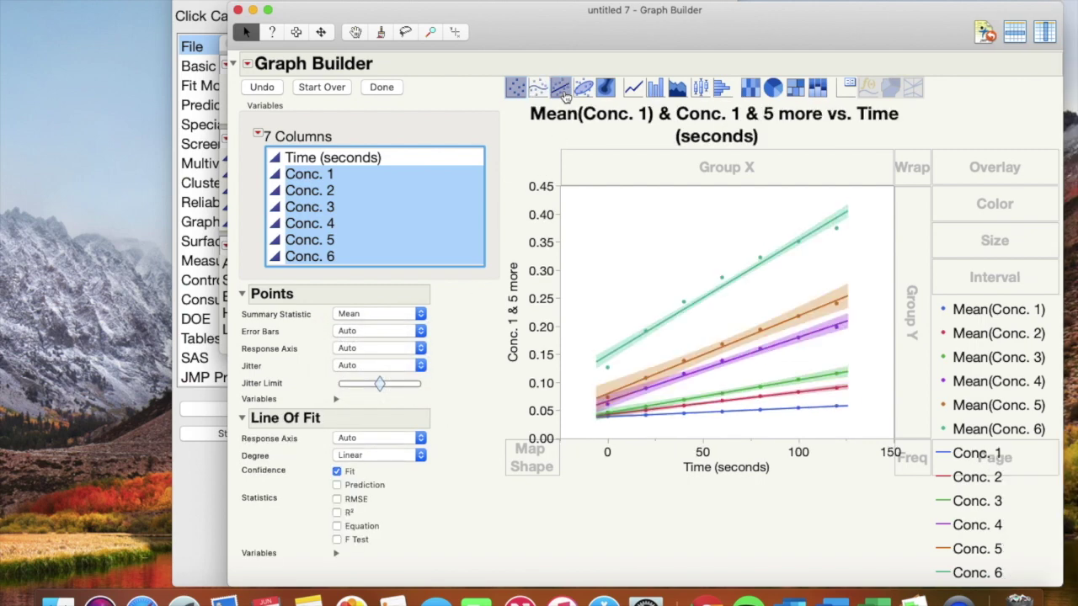
pyautogui.click(424, 333)
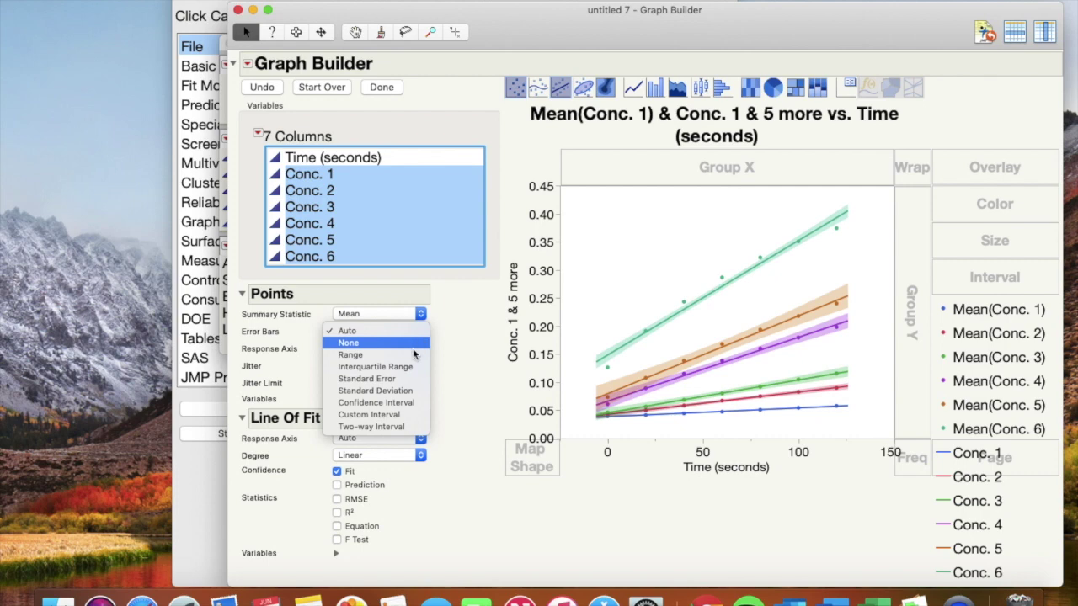
pyautogui.click(393, 391)
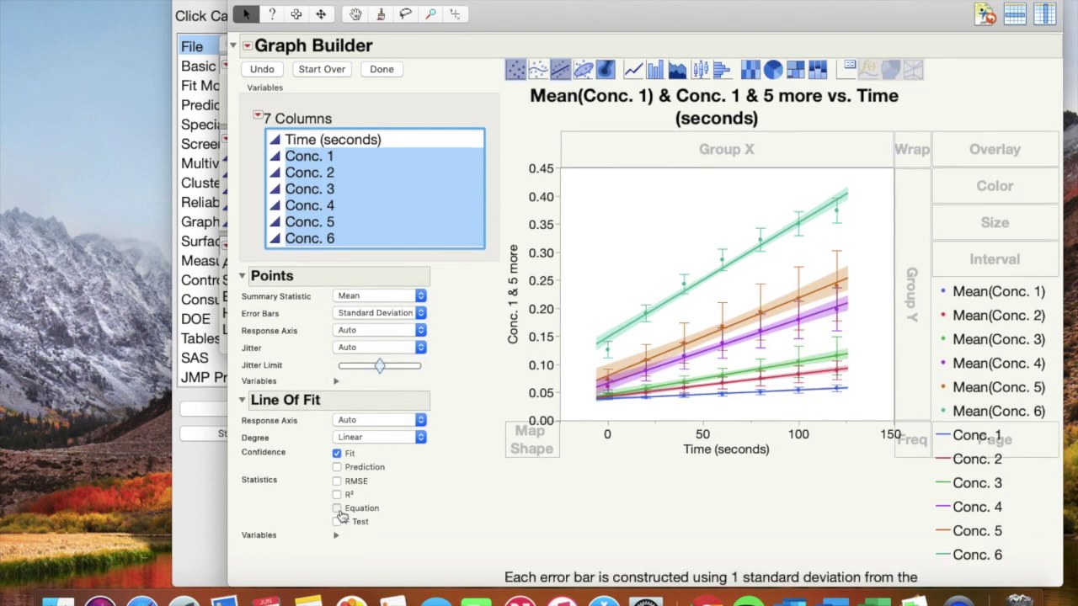
# - Display the line-of-fit equations on the graph and hide its title and footer
pyautogui.click(338, 509)
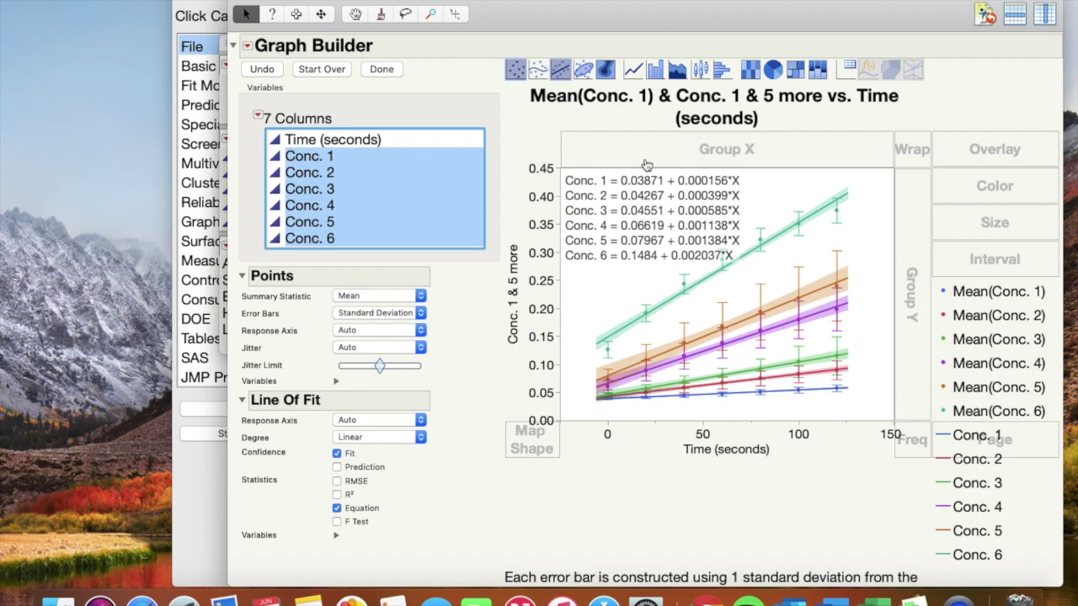
pyautogui.click(247, 46)
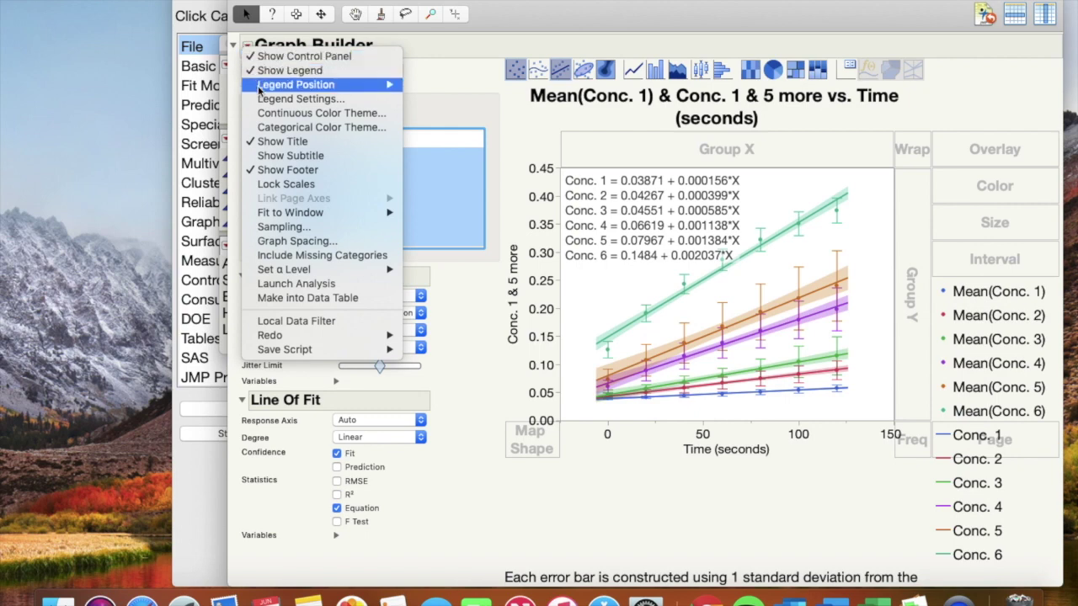
pyautogui.click(282, 141)
pyautogui.click(246, 45)
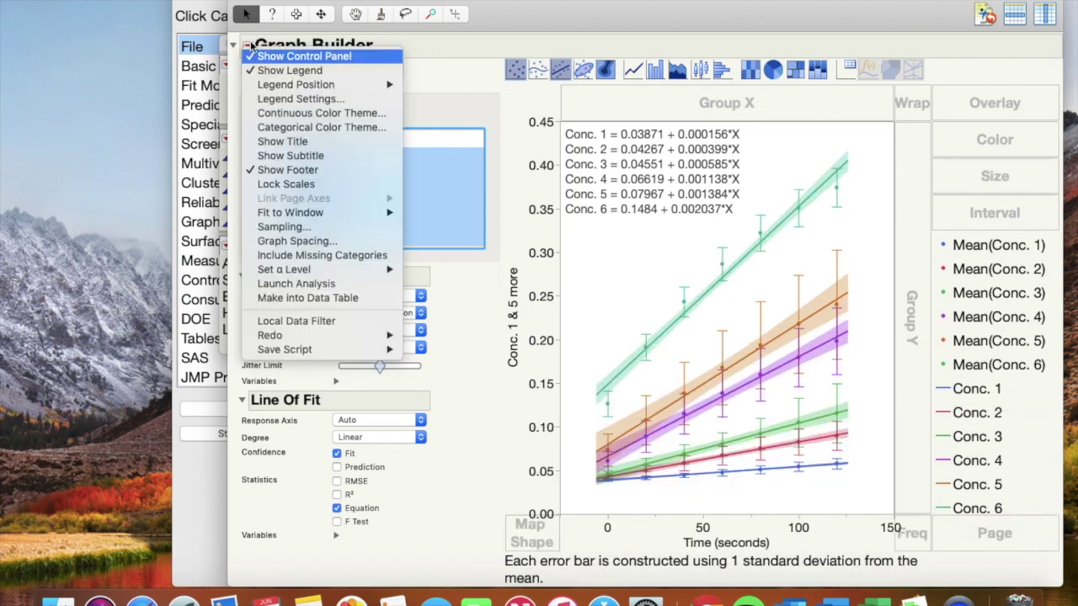
pyautogui.click(268, 170)
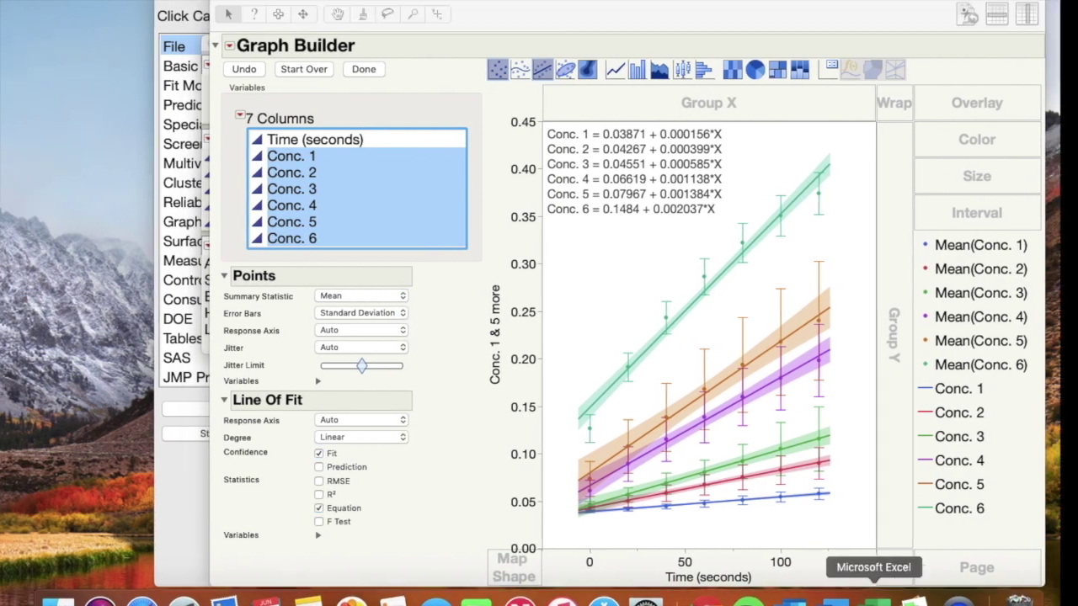
# - Switch to Excel and replace the Conc. 1 to Conc. 6 labels in M52:M57 with 0.25, 0.5, 0.75, 1, 2 and 3
pyautogui.click(878, 596)
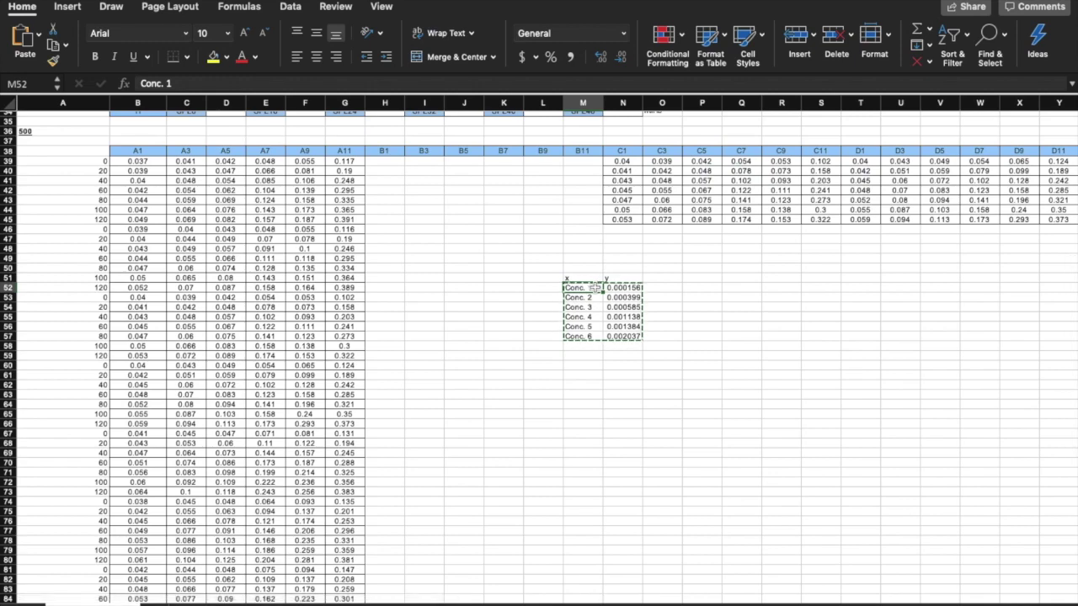
pyautogui.write('0')
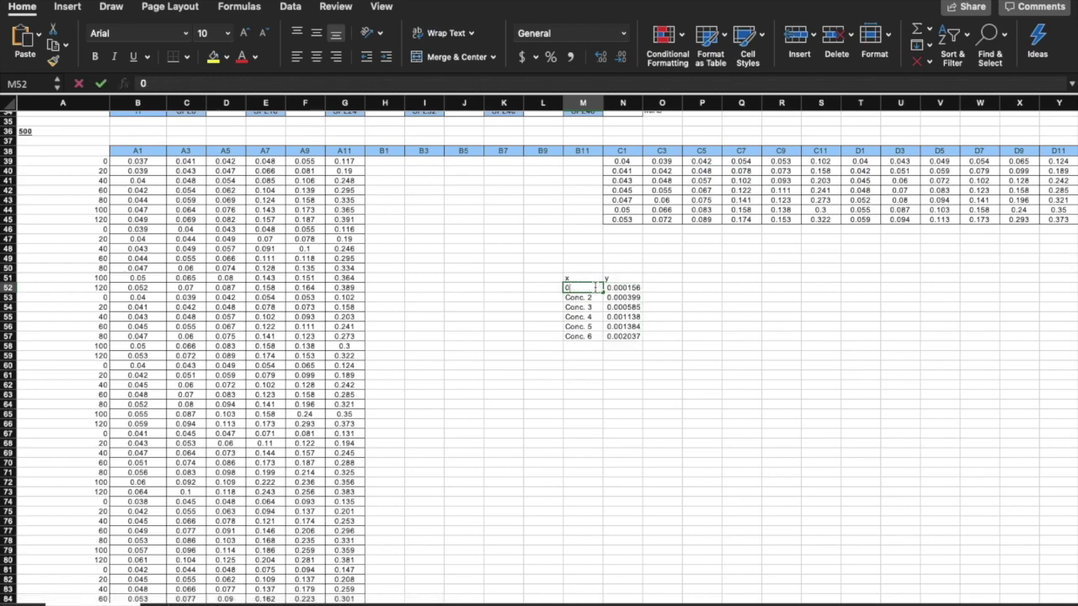
pyautogui.write('.25')
pyautogui.press('Return')
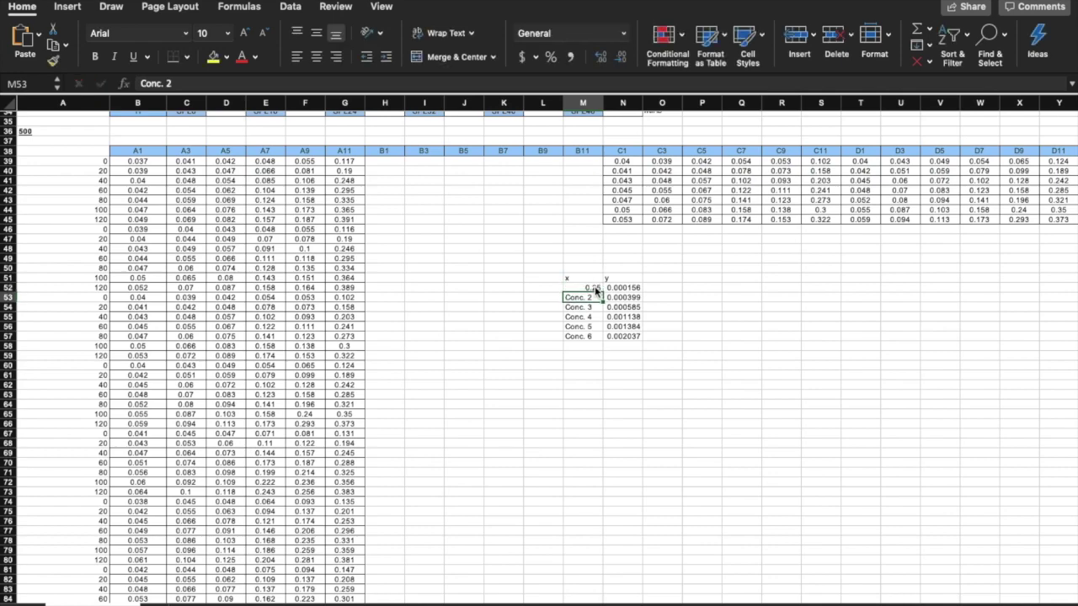
pyautogui.write('0.5')
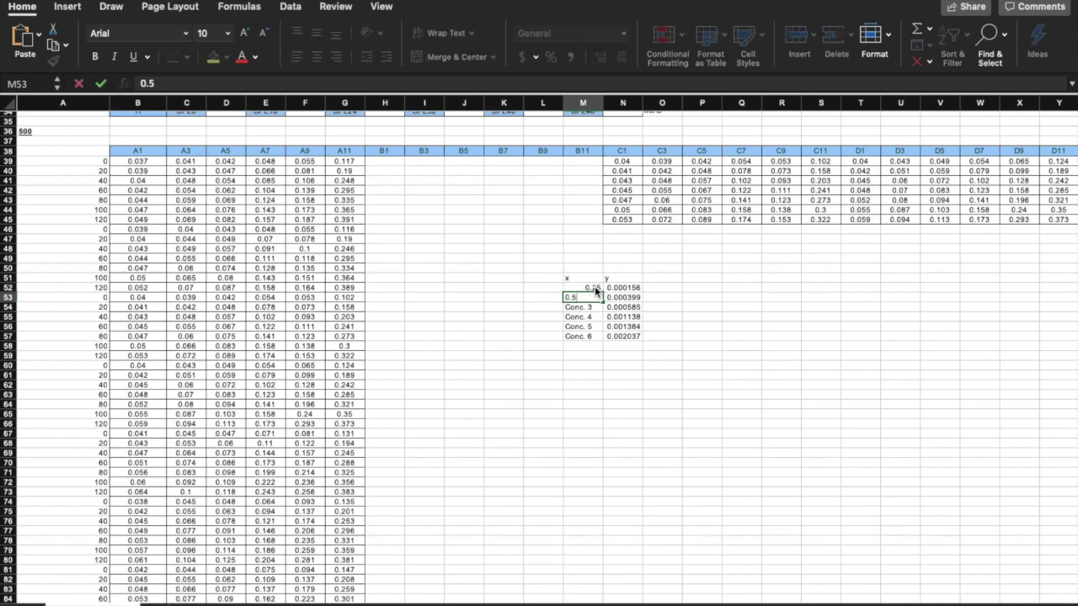
pyautogui.press('Return')
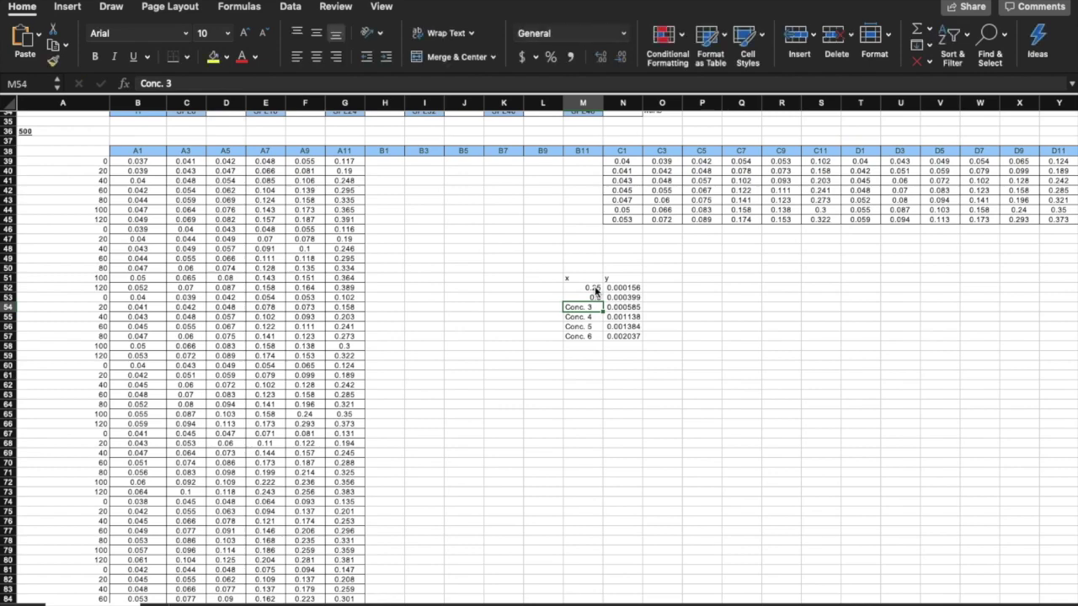
pyautogui.write('0.75')
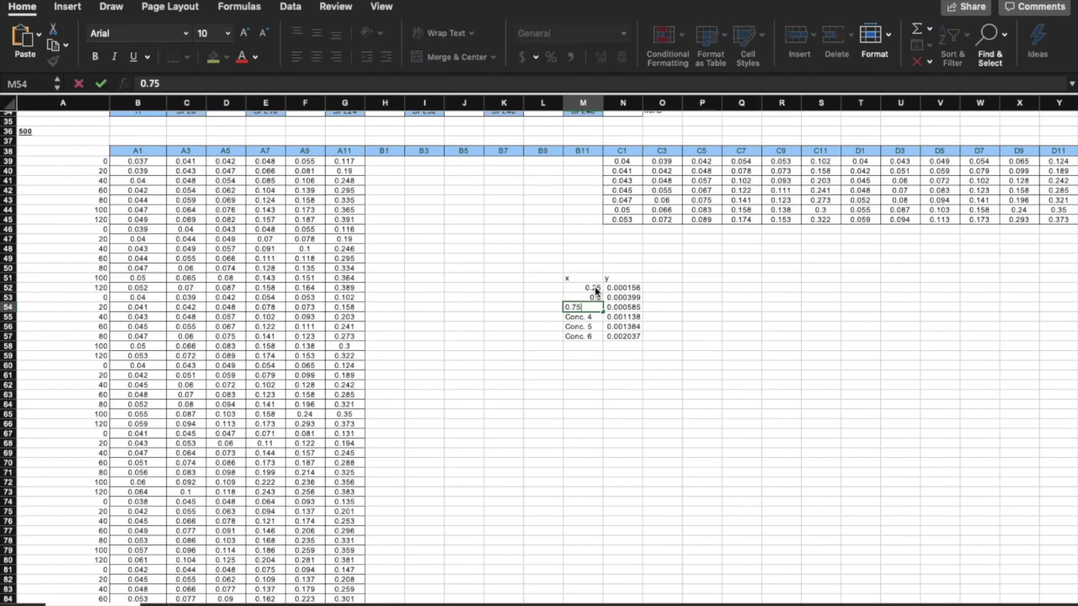
pyautogui.press('Return')
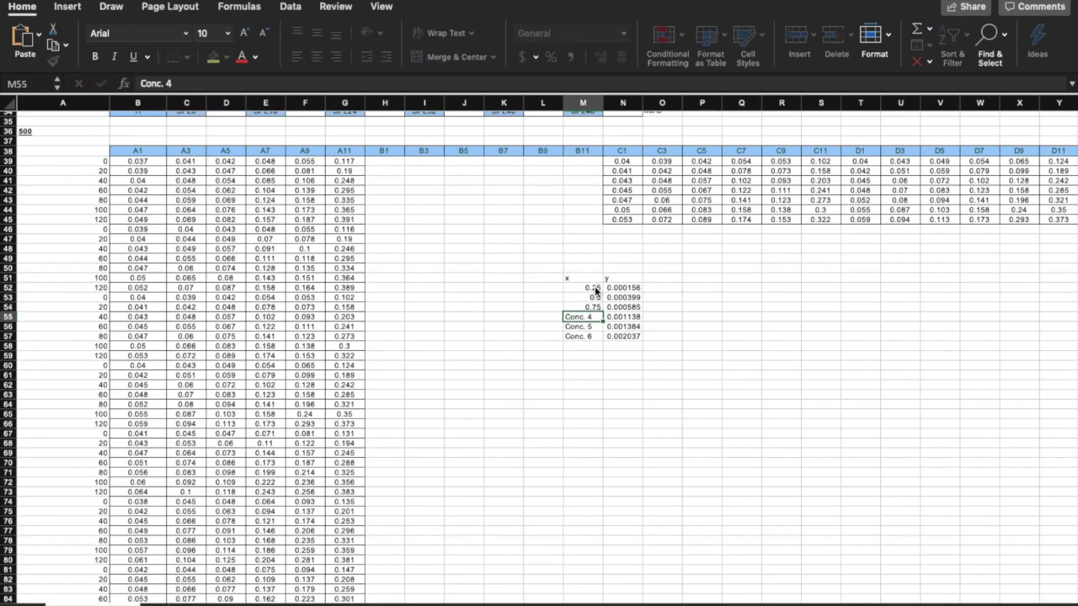
pyautogui.write('1')
pyautogui.press('Return')
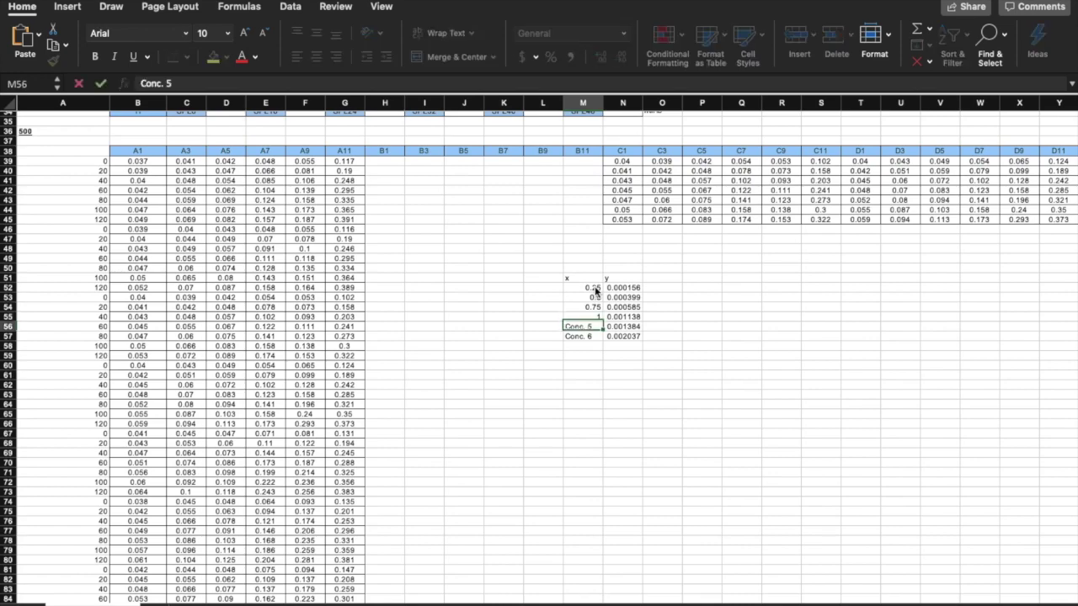
pyautogui.write('2')
pyautogui.press('Return')
pyautogui.write('3')
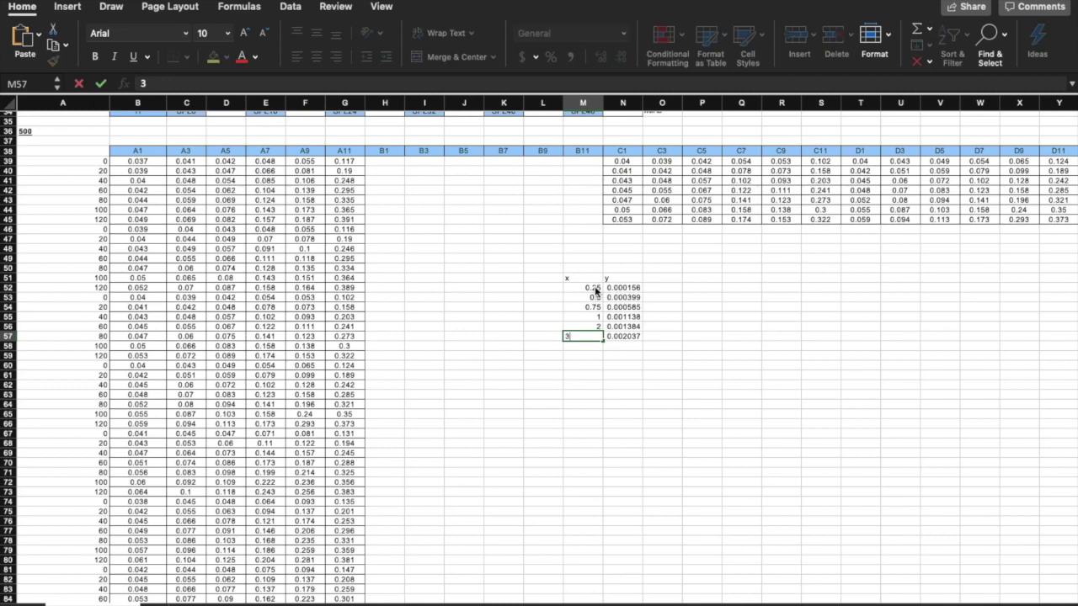
pyautogui.press('Return')
# - Copy the x and y values in M52:N57, switch to JMP, and paste them into a new data table
pyautogui.moveTo(594, 291); pyautogui.dragTo(623, 336)
pyautogui.press('super+c')
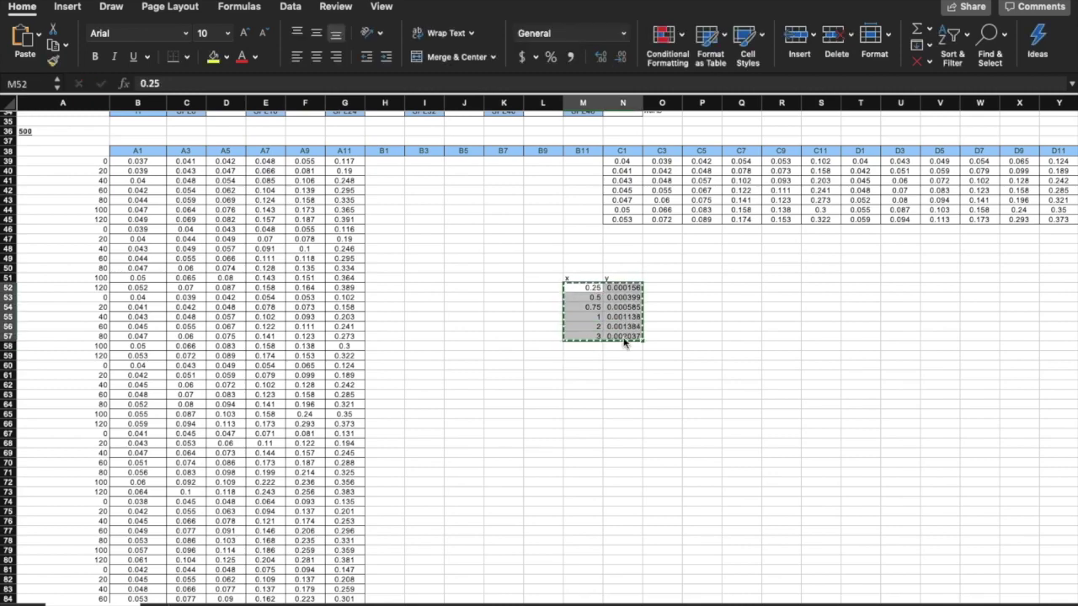
pyautogui.moveTo(956, 599)
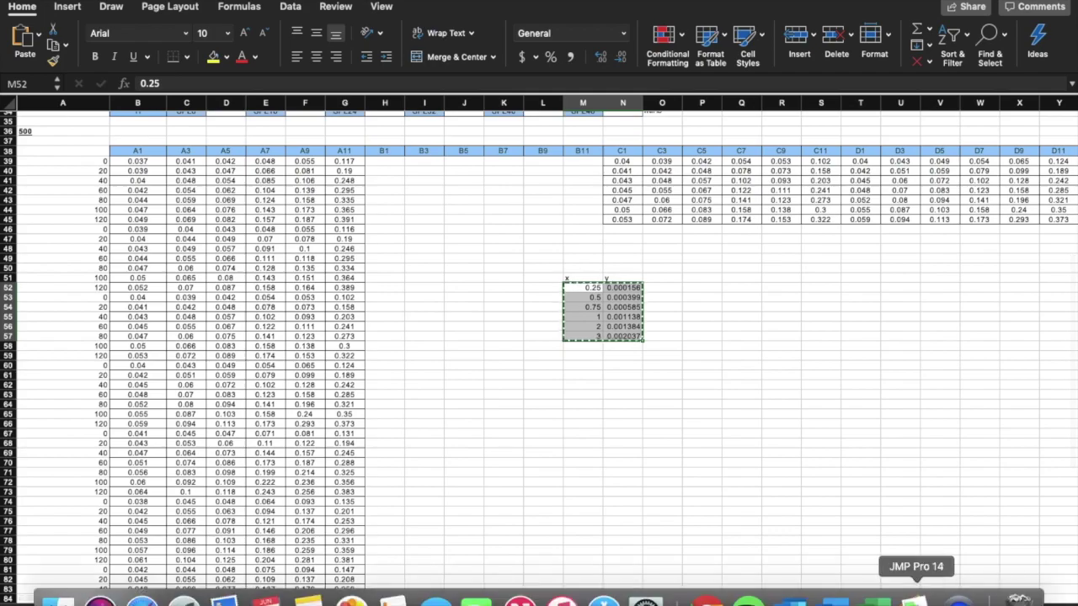
pyautogui.click(916, 599)
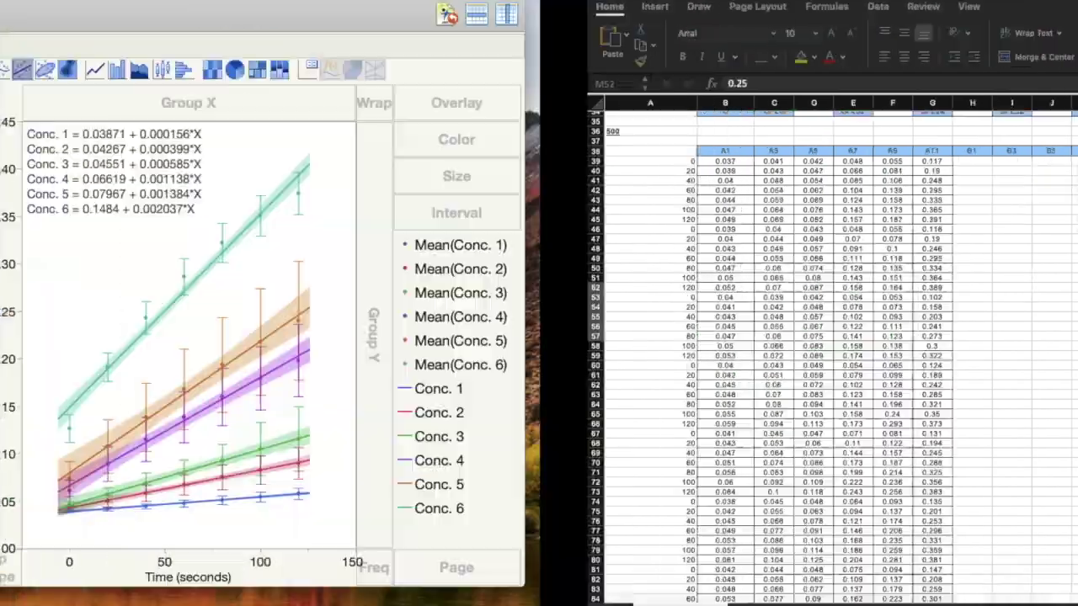
pyautogui.click(84, 0)
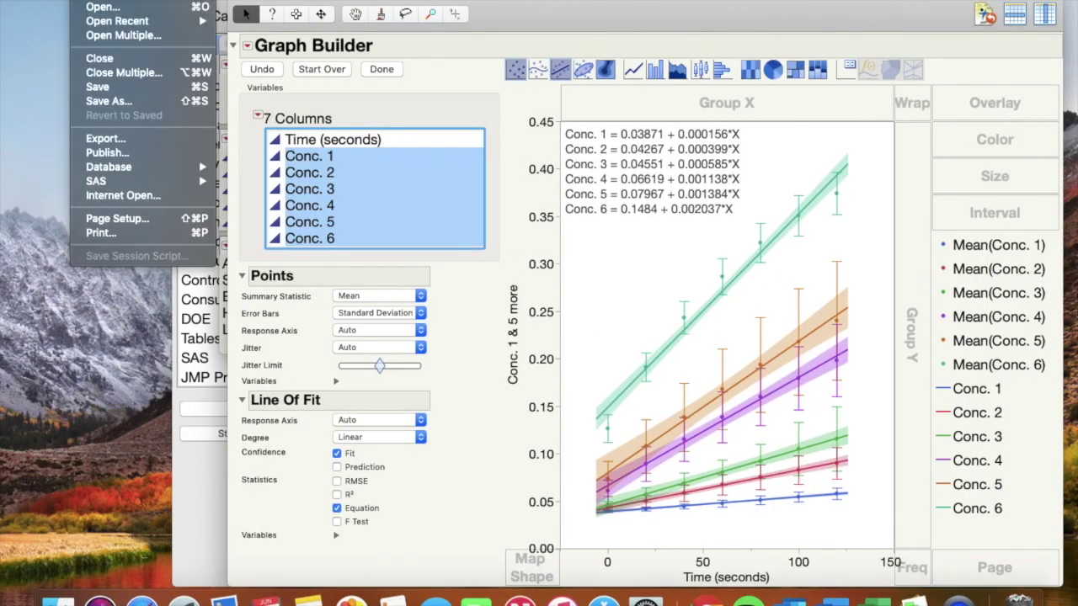
pyautogui.moveTo(202, 0)
pyautogui.click(265, 4)
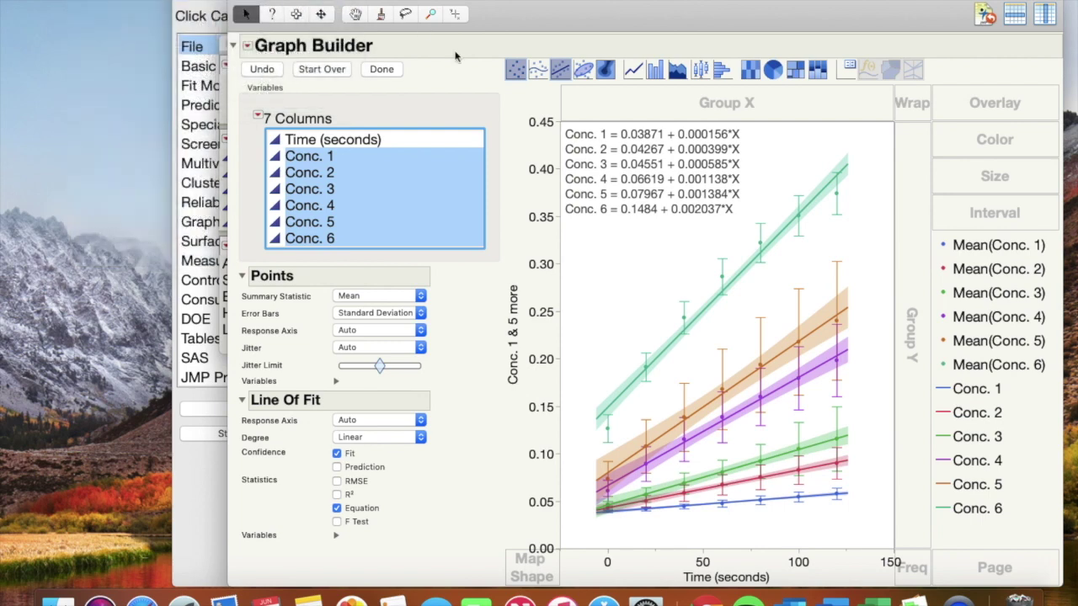
pyautogui.click(537, 172)
pyautogui.press('super+v')
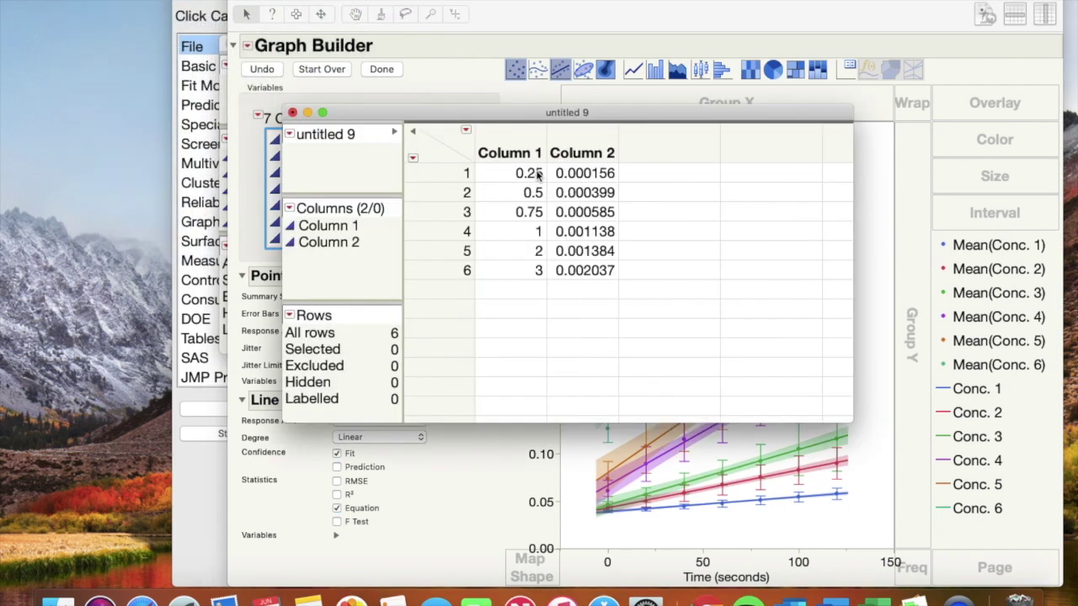
# - Rename Column 1 as Enzyme Amount and Column 2 as Slope
pyautogui.click(522, 152)
pyautogui.click(523, 152)
pyautogui.write('E')
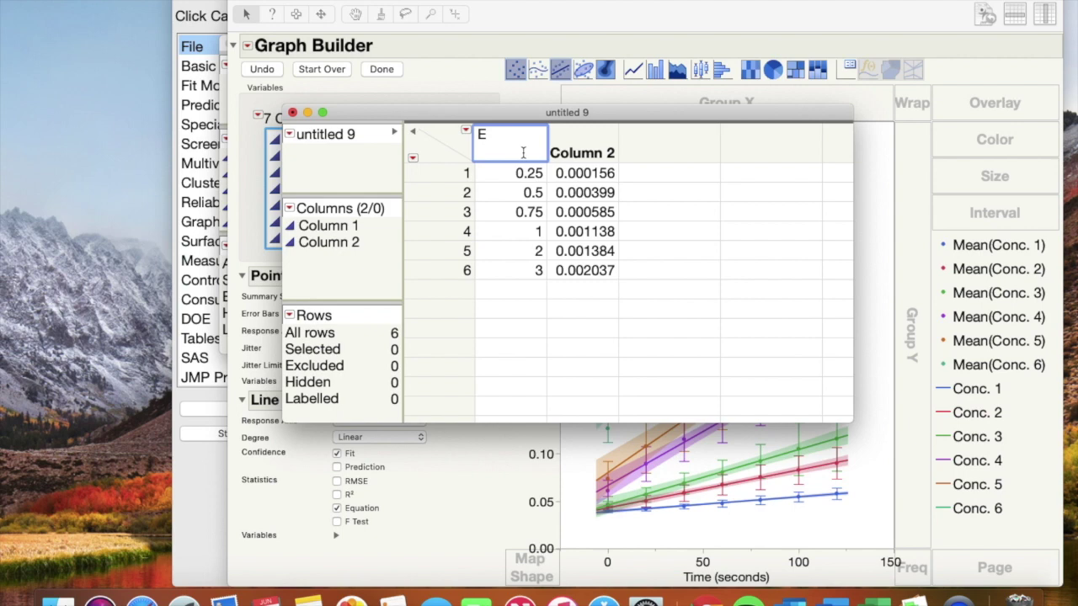
pyautogui.write('nzyme Amount')
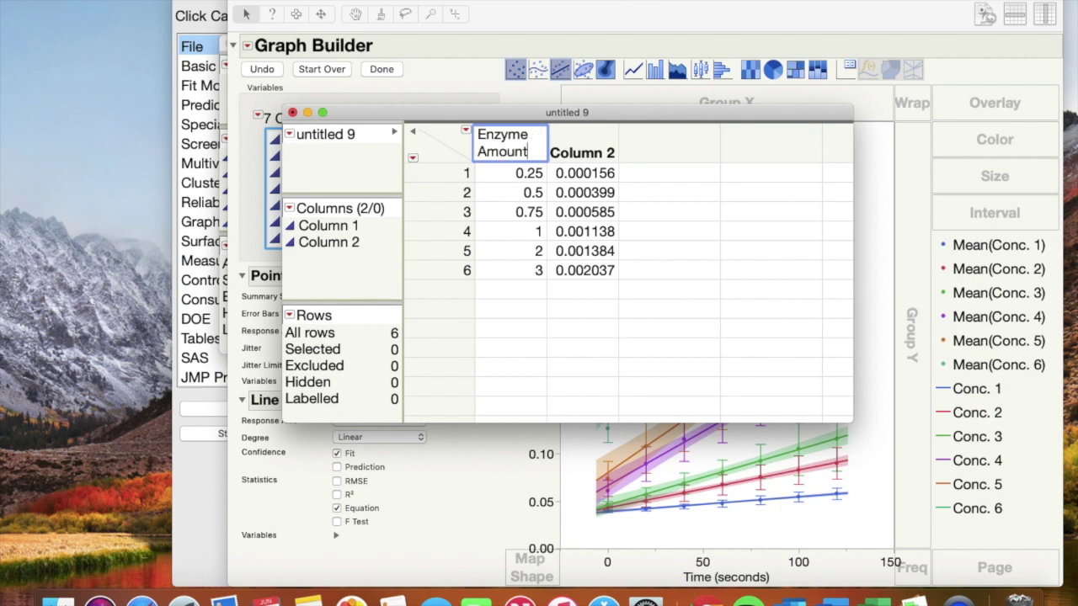
pyautogui.press('Tab')
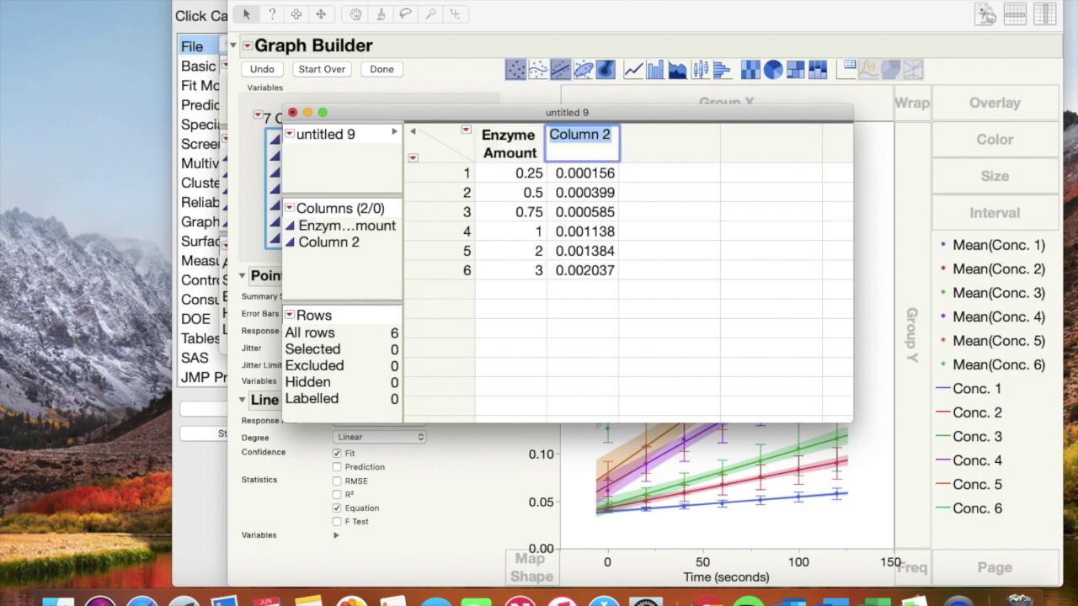
pyautogui.write('Slope')
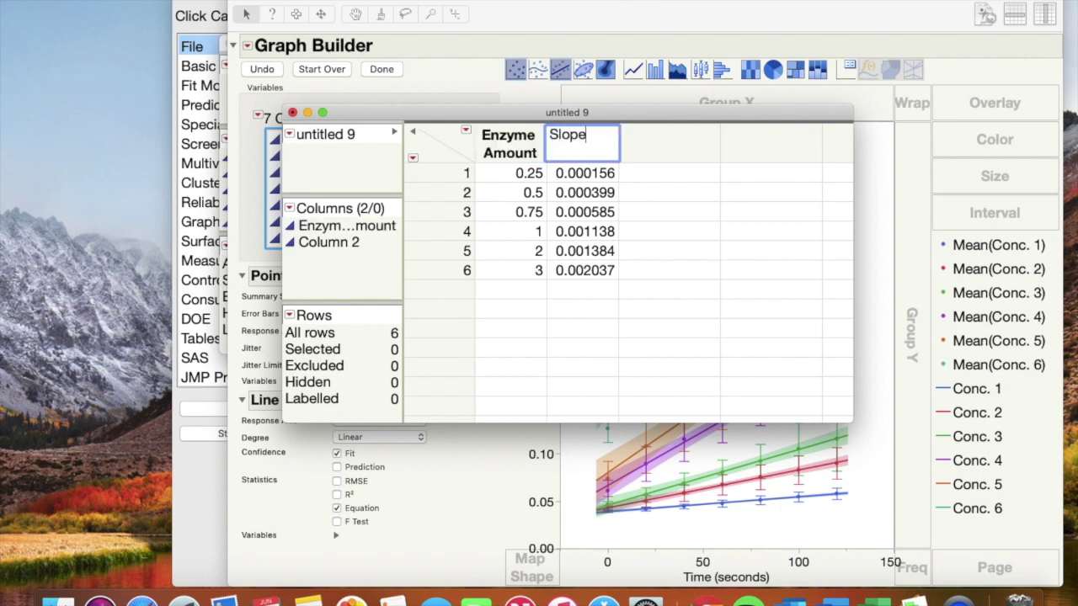
pyautogui.press('Return')
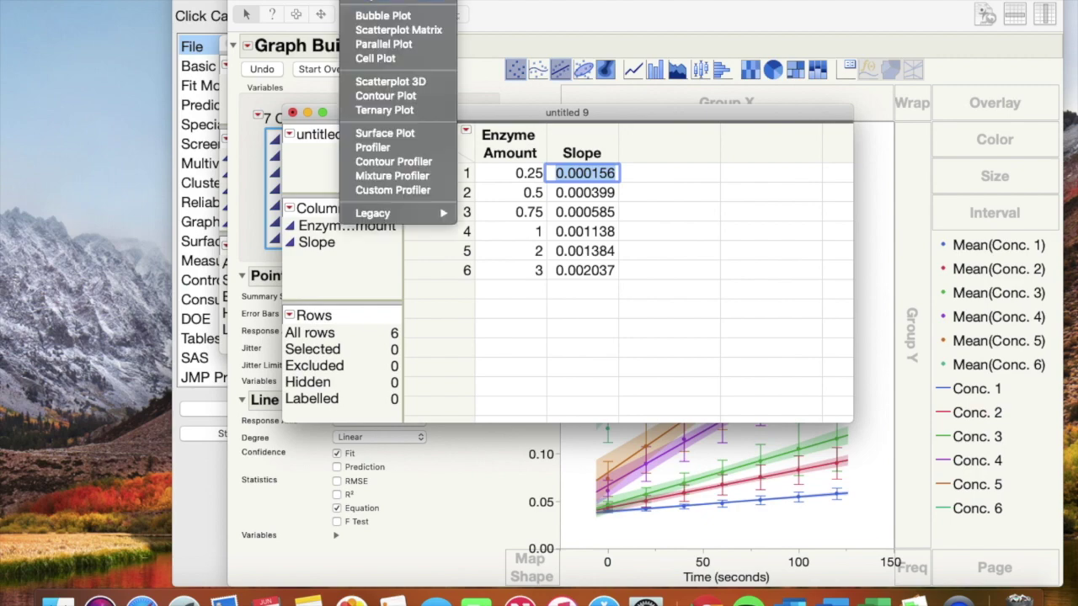
# - Create a Graph Builder plot with Enzyme Amount on X and Slope on Y, using a linear line of fit instead of the smoother
pyautogui.click(383, 1)
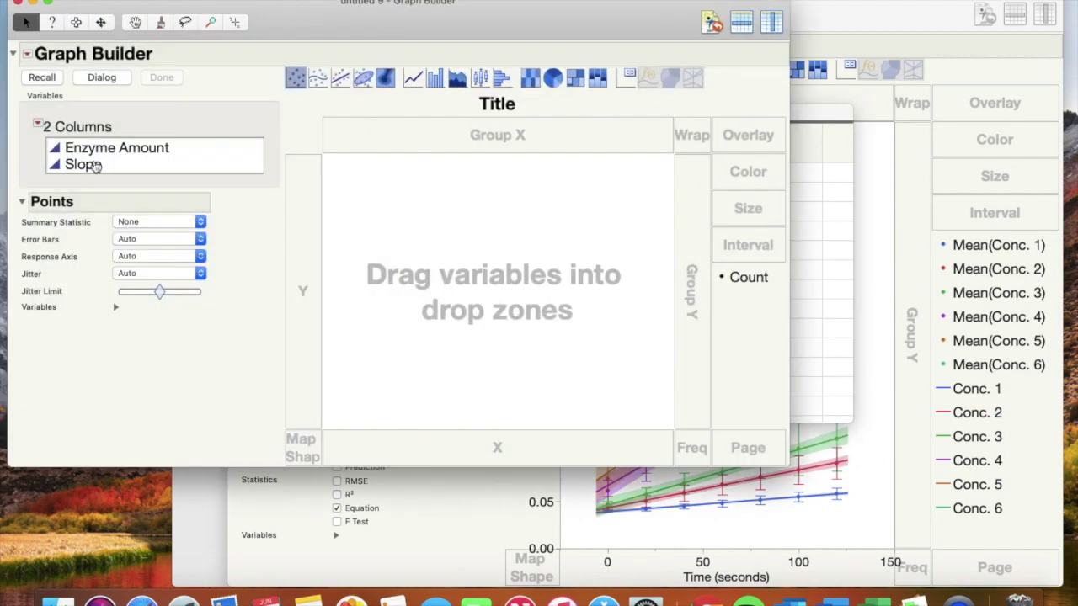
pyautogui.click(116, 152)
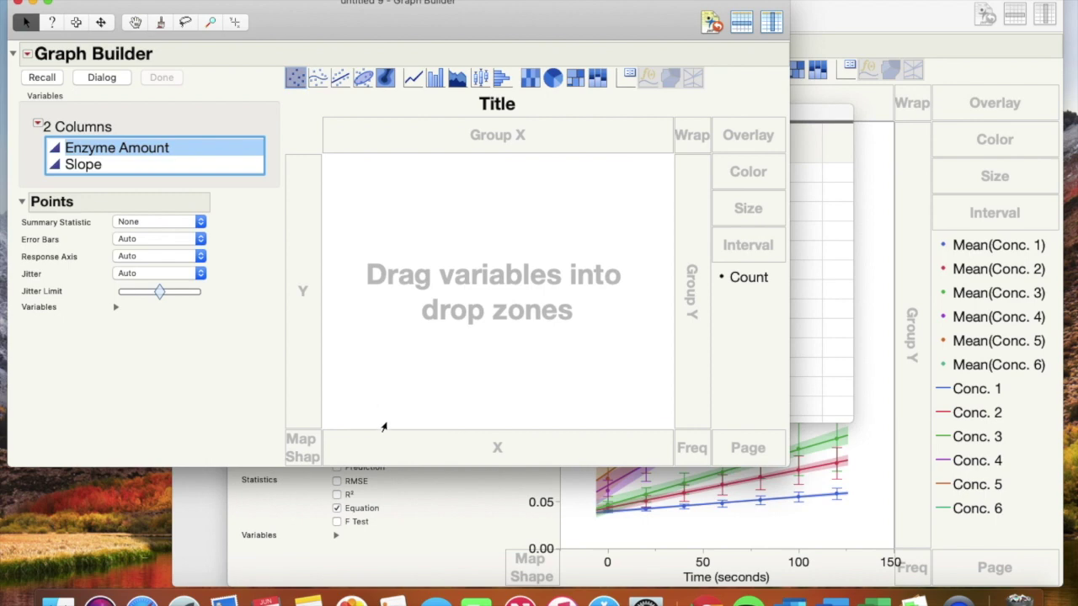
pyautogui.click(400, 443)
pyautogui.click(113, 173)
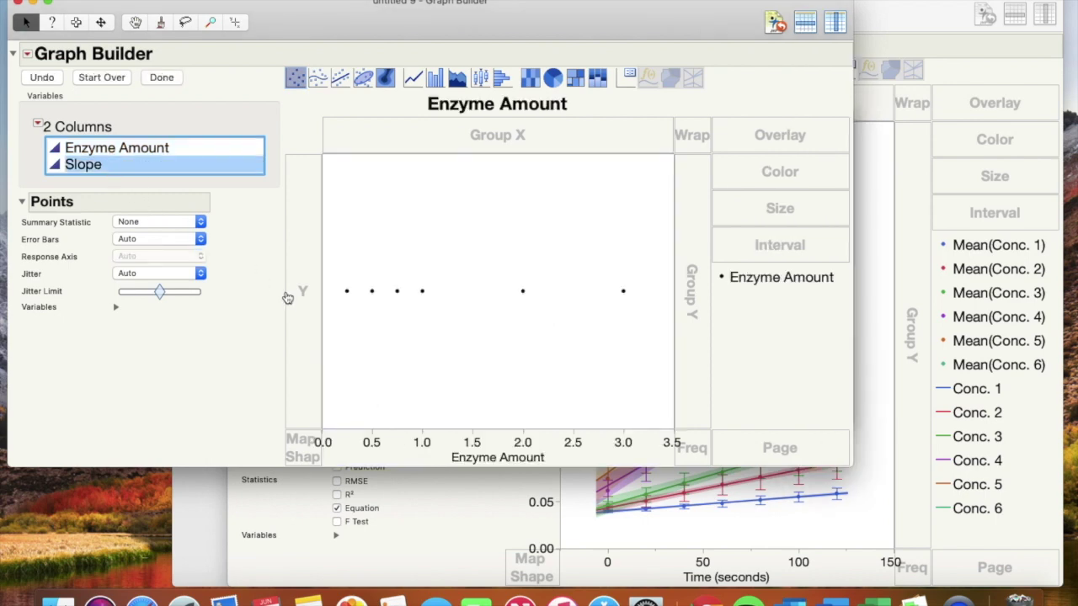
pyautogui.click(299, 304)
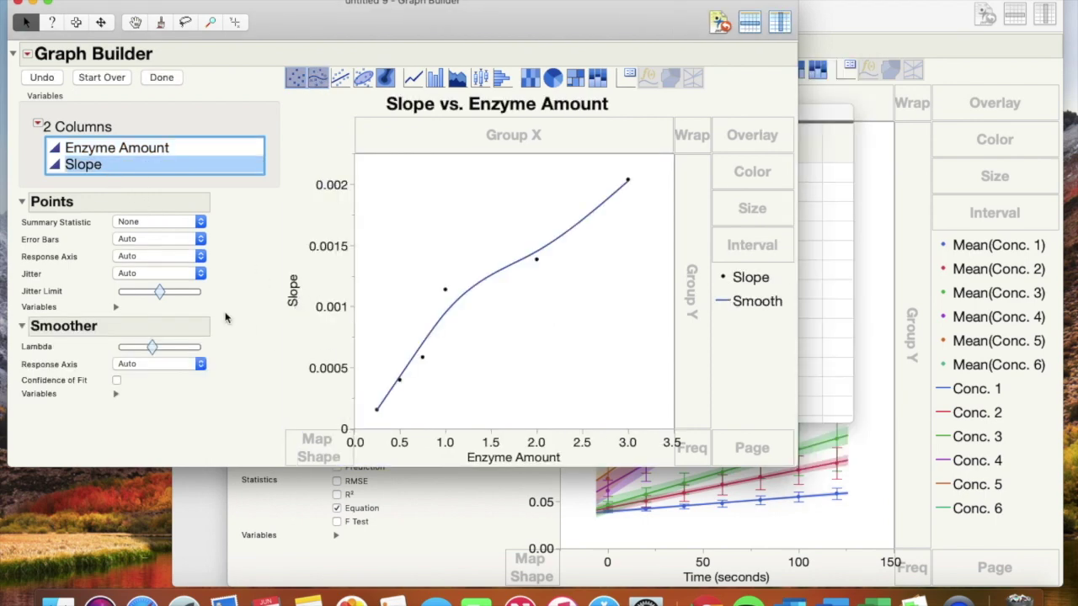
pyautogui.click(363, 77)
pyautogui.click(342, 78)
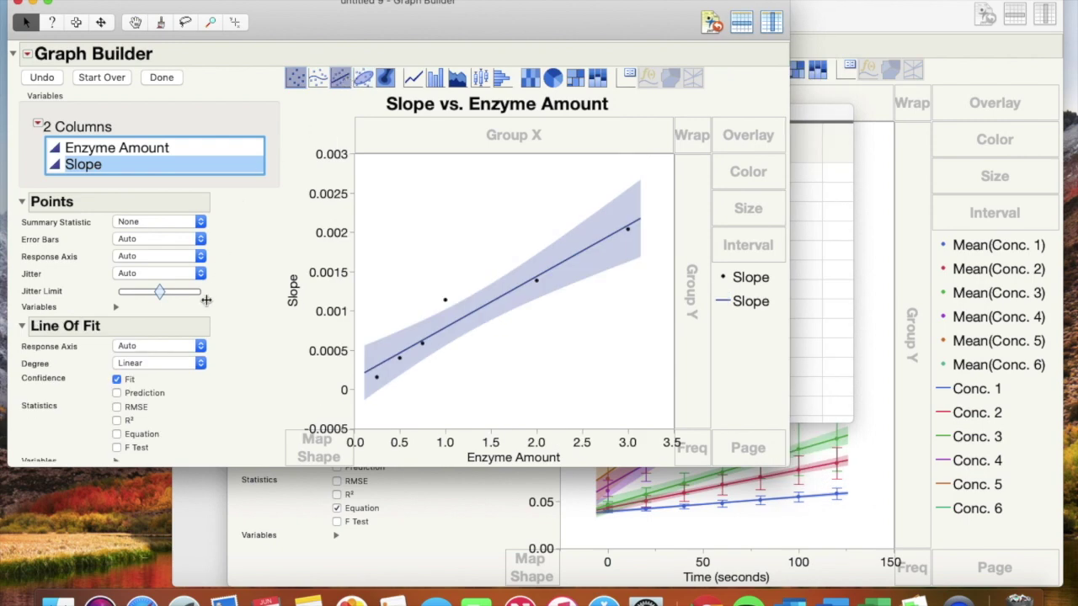
# - Display the R² statistic for the line of fit on the Slope vs. Enzyme Amount graph and finish the graph
pyautogui.click(116, 420)
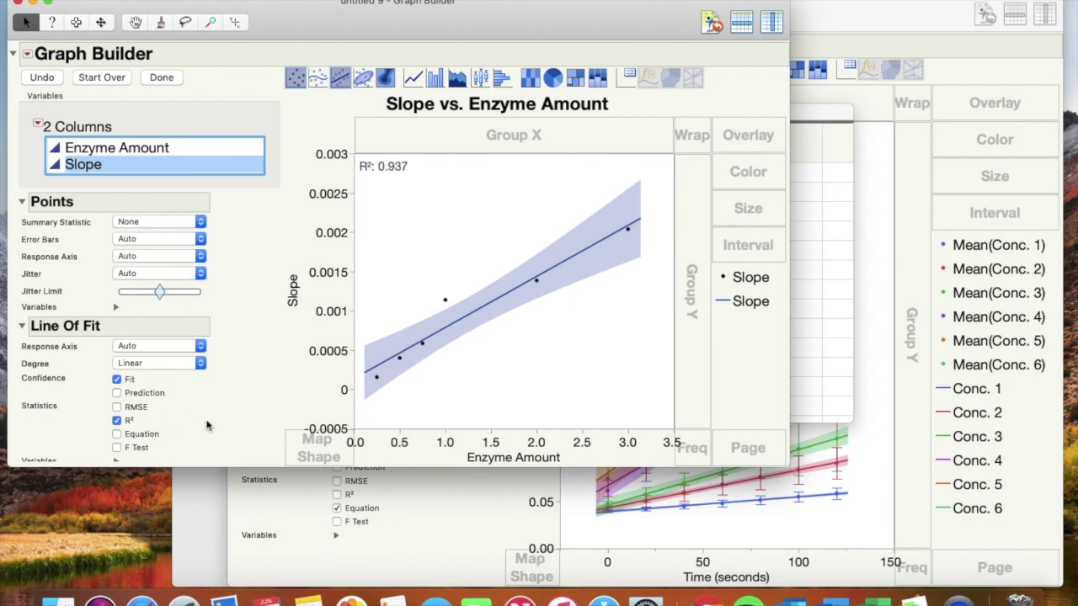
pyautogui.doubleClick(330, 310)
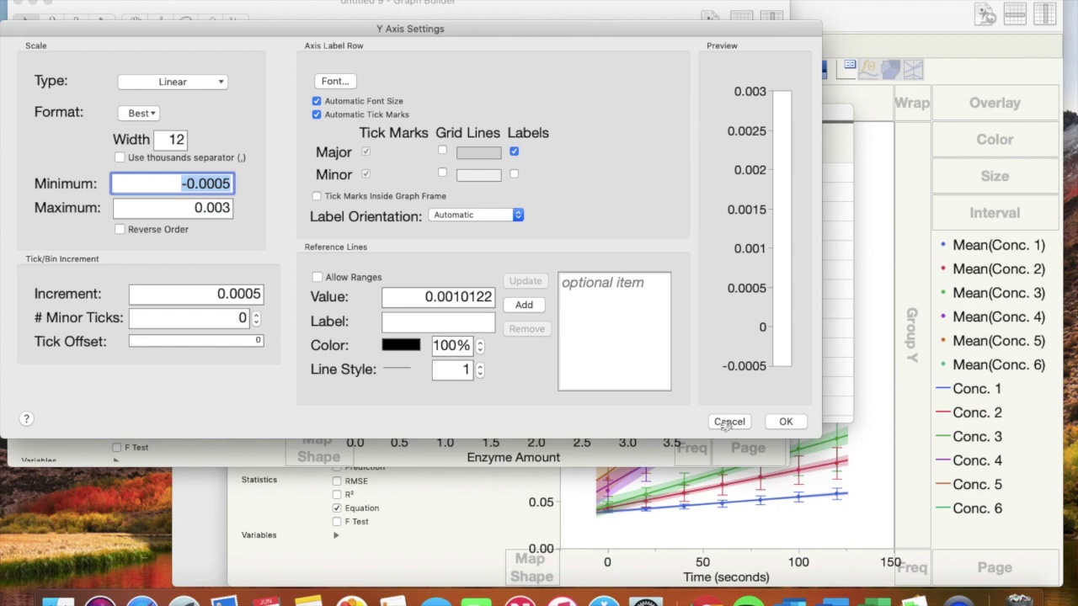
pyautogui.click(783, 422)
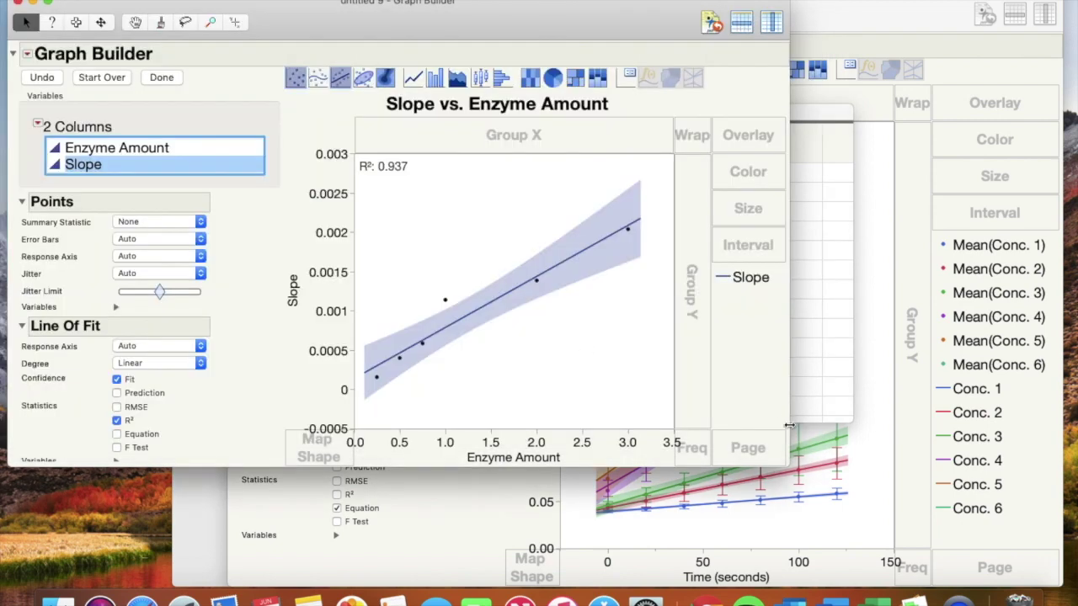
pyautogui.click(171, 80)
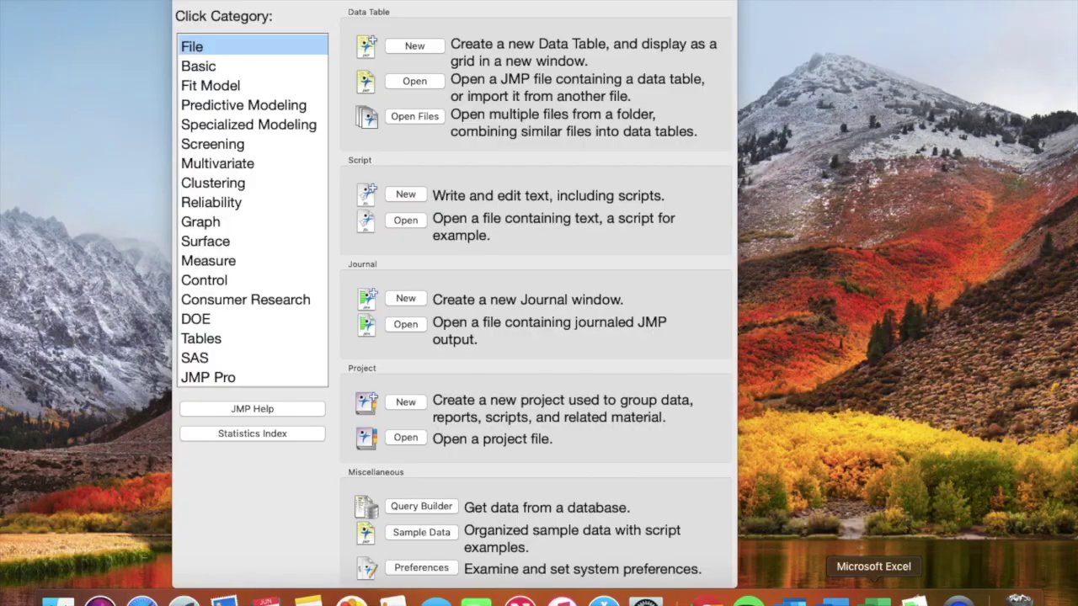
# - Switch to Excel and delete the Results section starting at A47, shifting the cells up
pyautogui.click(876, 600)
pyautogui.scroll(5, 232, 203)
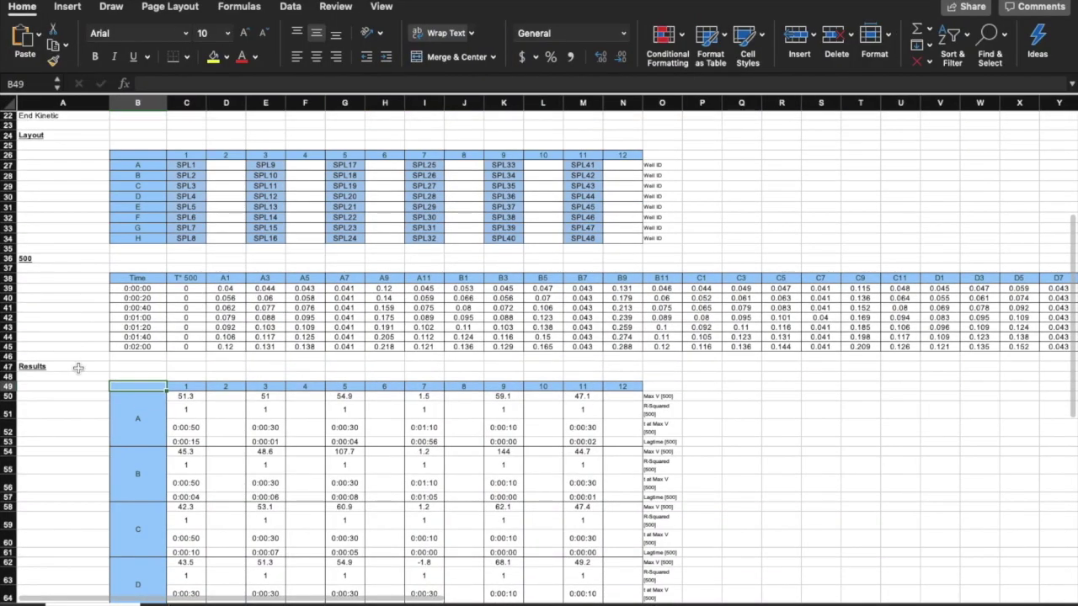
pyautogui.moveTo(78, 368); pyautogui.dragTo(653, 594)
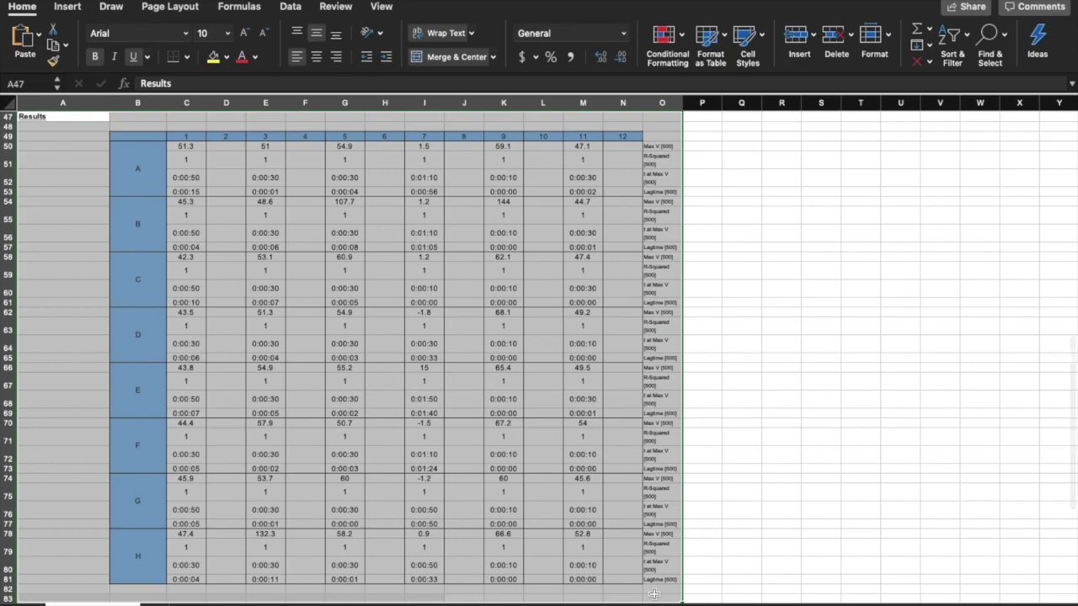
pyautogui.rightClick(547, 495)
pyautogui.click(581, 423)
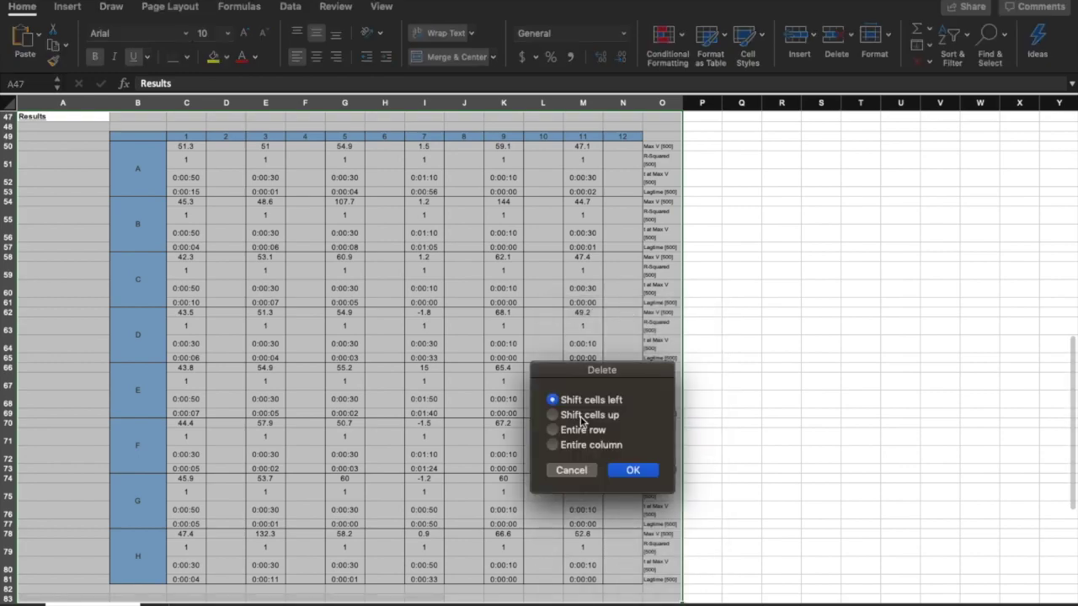
pyautogui.click(552, 415)
pyautogui.click(647, 473)
# - Delete the Time and T° 500 columns in B38:C45, shifting the remaining cells left
pyautogui.scroll(10, 647, 473)
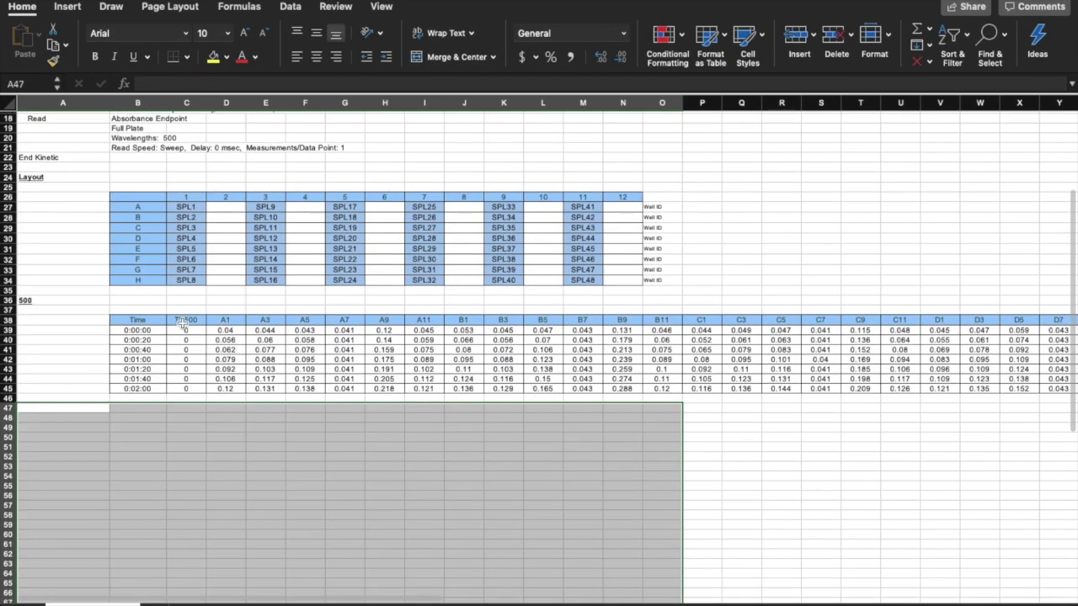
pyautogui.moveTo(137, 320); pyautogui.dragTo(182, 389)
pyautogui.click(182, 384)
pyautogui.moveTo(138, 321); pyautogui.dragTo(182, 389)
pyautogui.rightClick(182, 388)
pyautogui.click(211, 424)
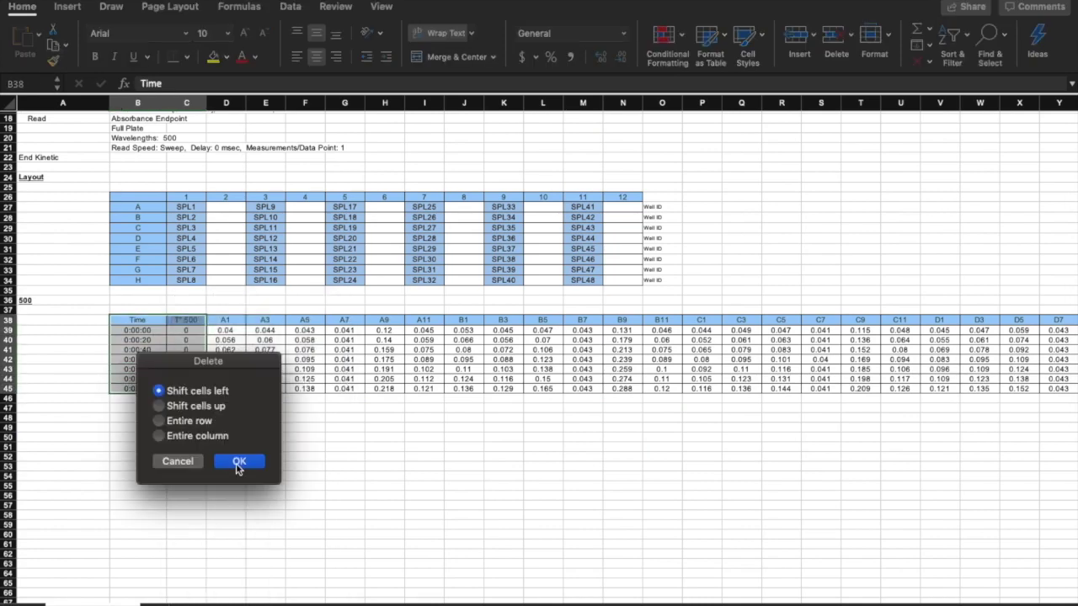
pyautogui.click(239, 461)
# - Move the B1–B11 well readings to B46 and the C1–C11 readings to B53, stacking them under the A readings
pyautogui.moveTo(389, 330); pyautogui.dragTo(589, 389)
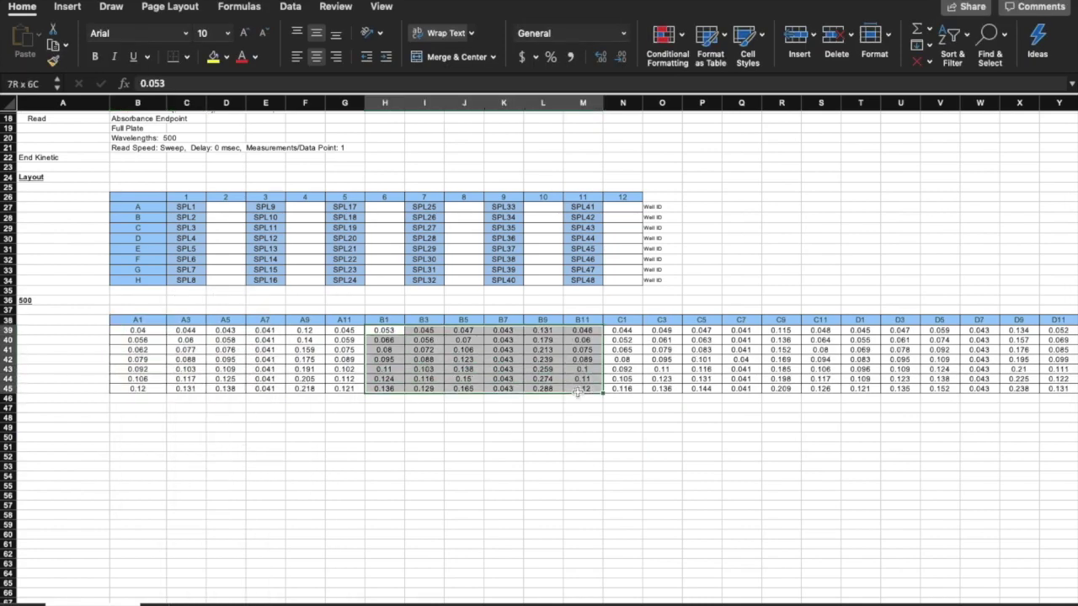
pyautogui.press('super+c')
pyautogui.click(138, 399)
pyautogui.press('super+v')
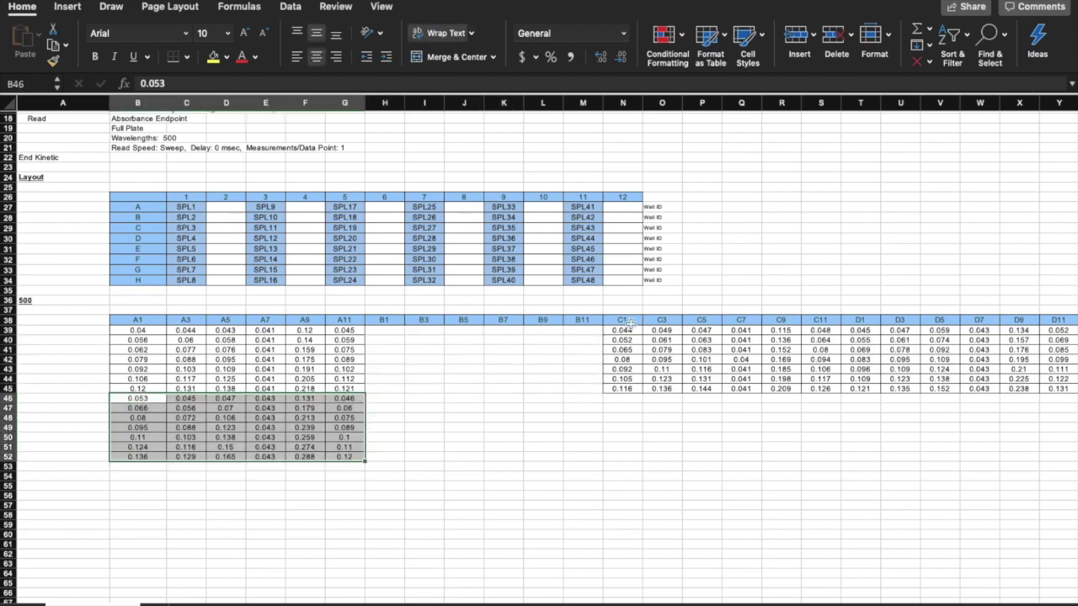
pyautogui.moveTo(624, 331); pyautogui.dragTo(825, 389)
pyautogui.press('super+x')
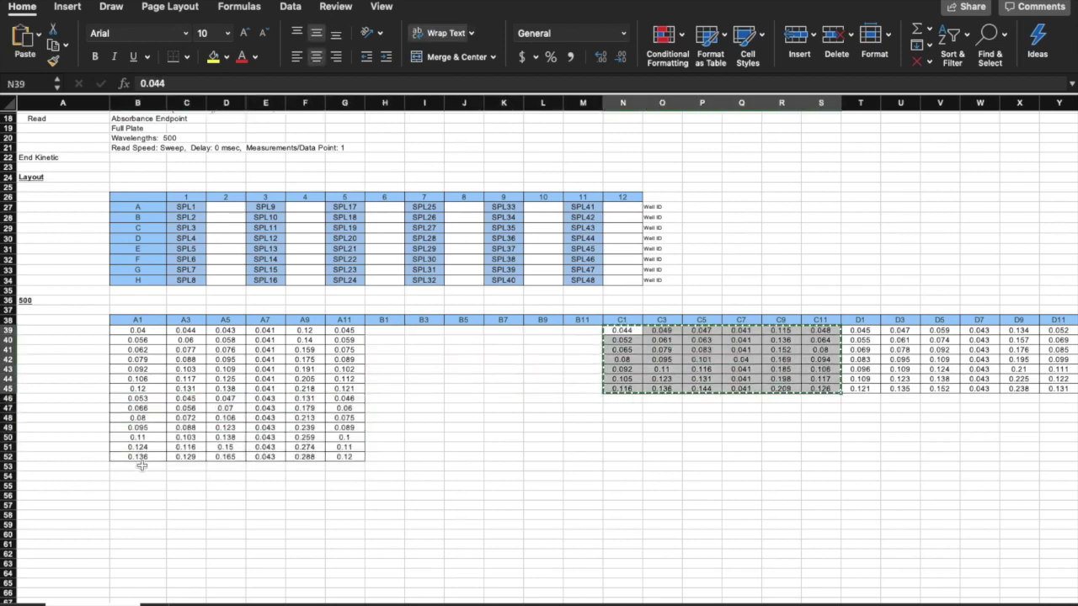
pyautogui.click(139, 465)
pyautogui.press('super+v')
# - Move the D1–D11 well readings to B60 and the E1–E11 readings to B67, continuing the stack
pyautogui.moveTo(857, 331); pyautogui.dragTo(1058, 389)
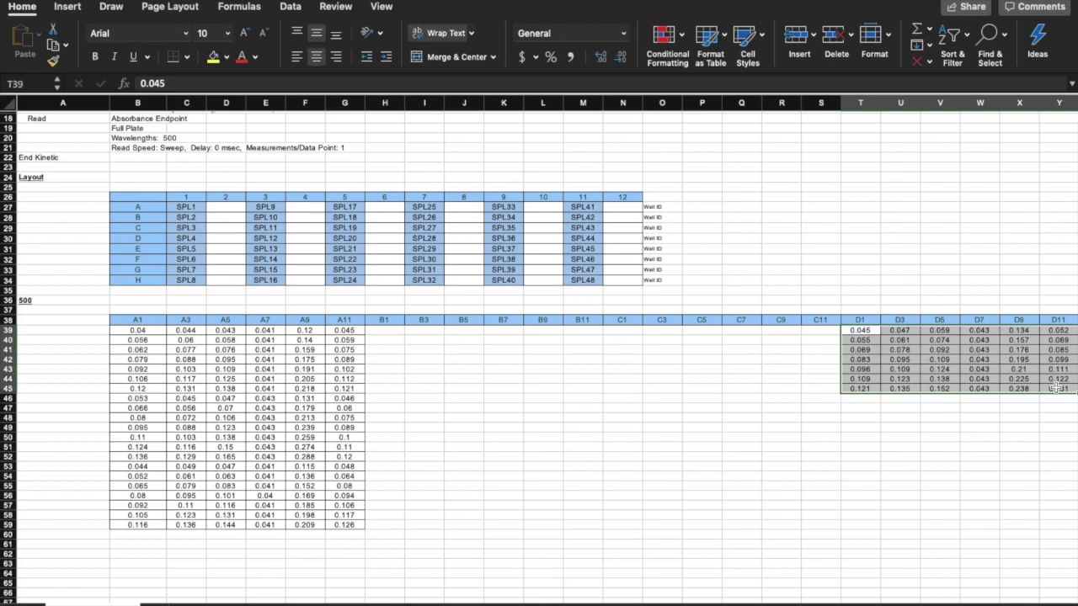
pyautogui.press('super+x')
pyautogui.click(139, 533)
pyautogui.press('super+v')
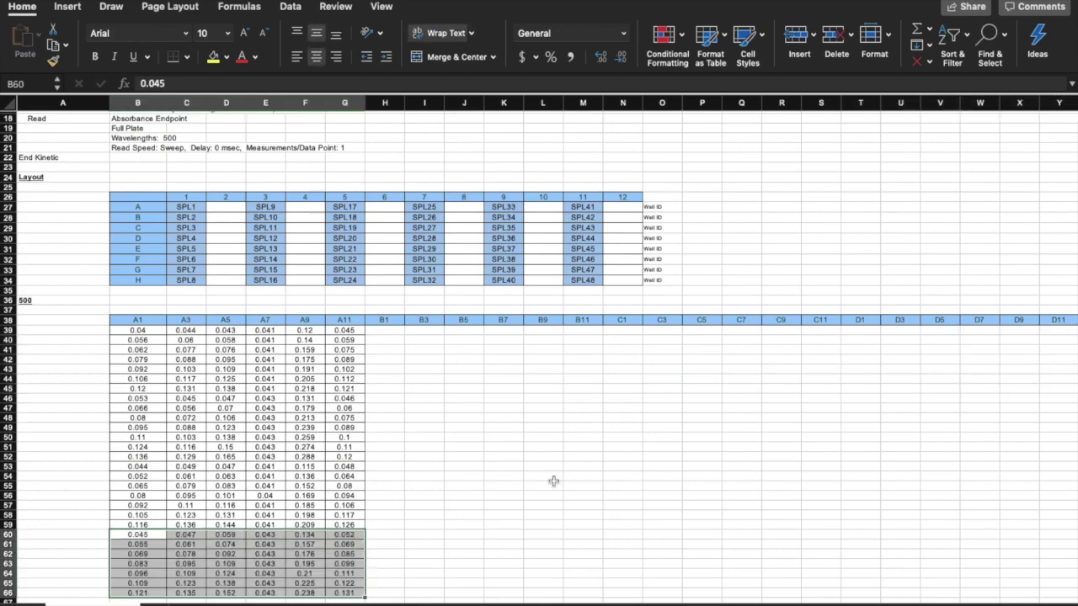
pyautogui.hscroll(10, 564, 315)
pyautogui.moveTo(563, 312); pyautogui.dragTo(760, 371)
pyautogui.press('super+x')
pyautogui.hscroll(-10, 750, 378)
pyautogui.scroll(-5, 750, 378)
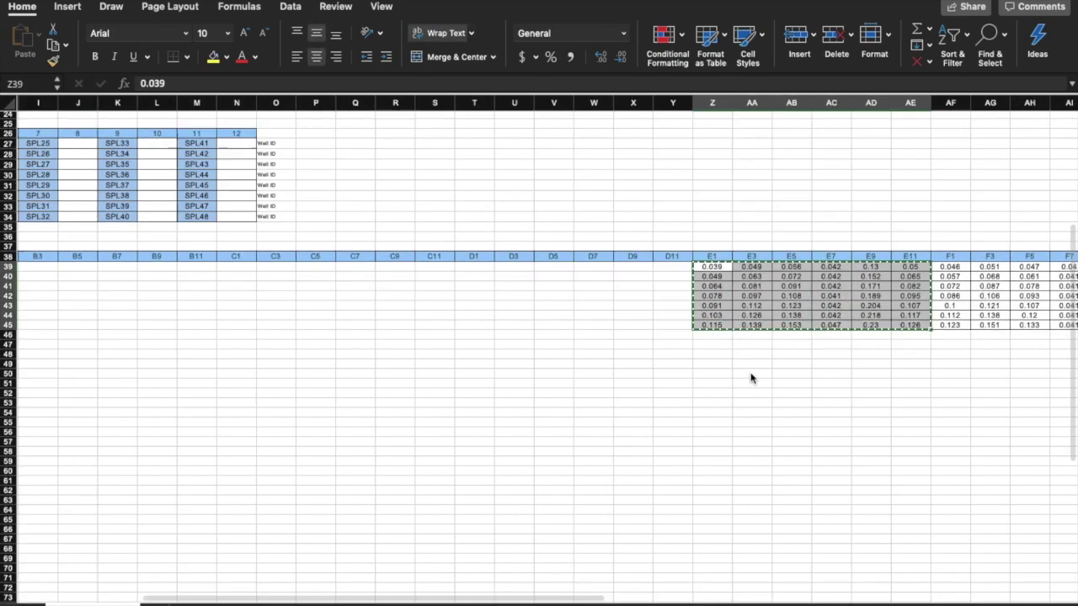
pyautogui.click(139, 426)
pyautogui.press('super+v')
# - Move the F1–F11 well readings in AF39:AK45 to the stack at B74
pyautogui.hscroll(10, 630, 378)
pyautogui.scroll(5, 630, 378)
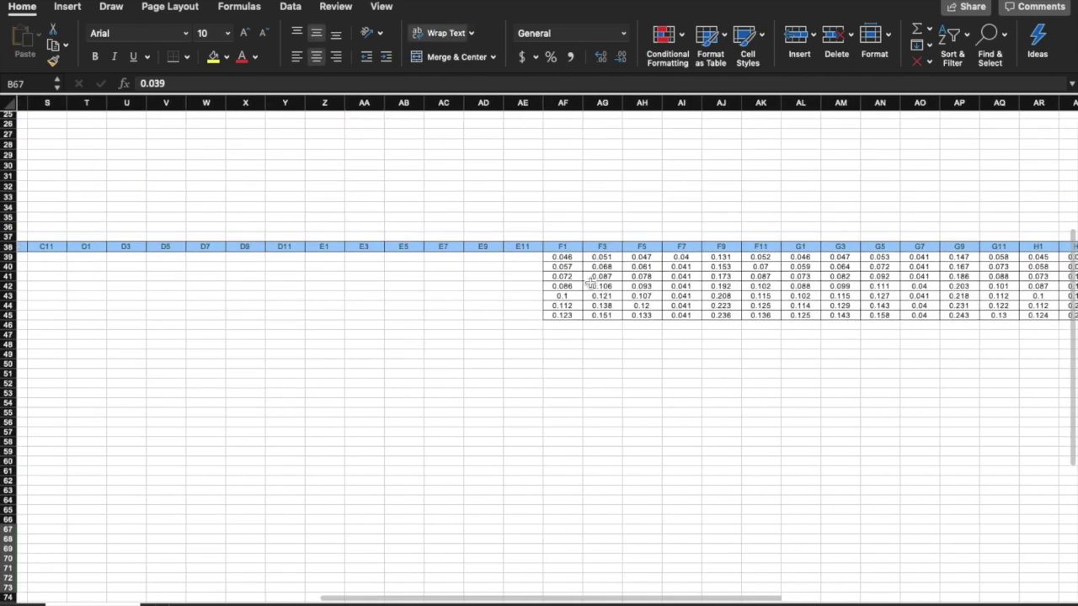
pyautogui.moveTo(562, 256); pyautogui.dragTo(758, 317)
pyautogui.press('super+x')
pyautogui.hscroll(-10, 756, 320)
pyautogui.scroll(-5, 755, 320)
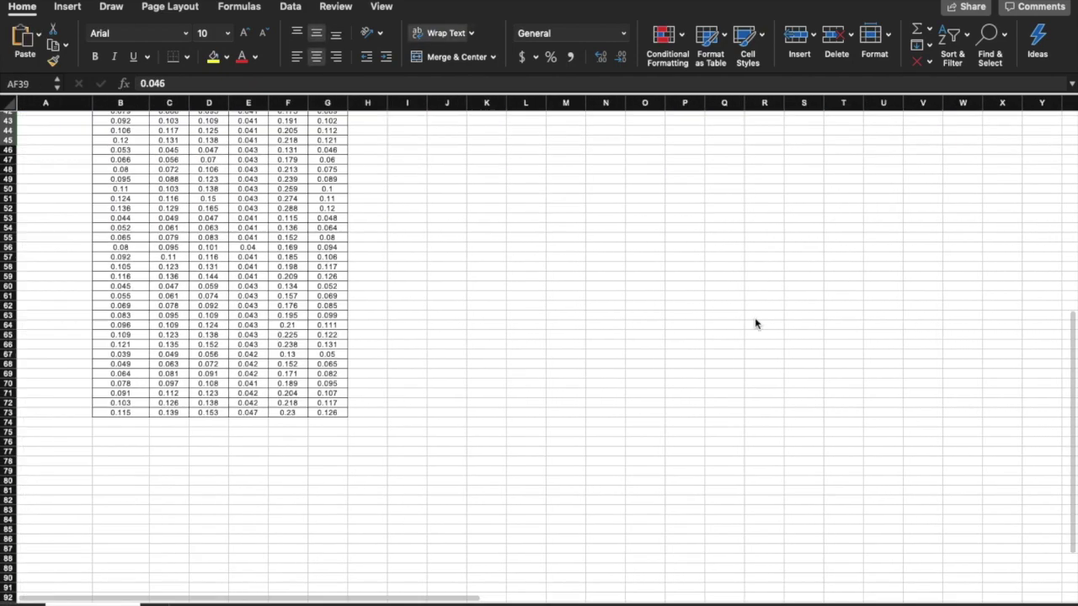
pyautogui.click(149, 430)
pyautogui.press('super+v')
# - Move the G1–G11 well readings in AL39:AQ45 to the stack at B81
pyautogui.hscroll(10, 630, 385)
pyautogui.scroll(5, 629, 385)
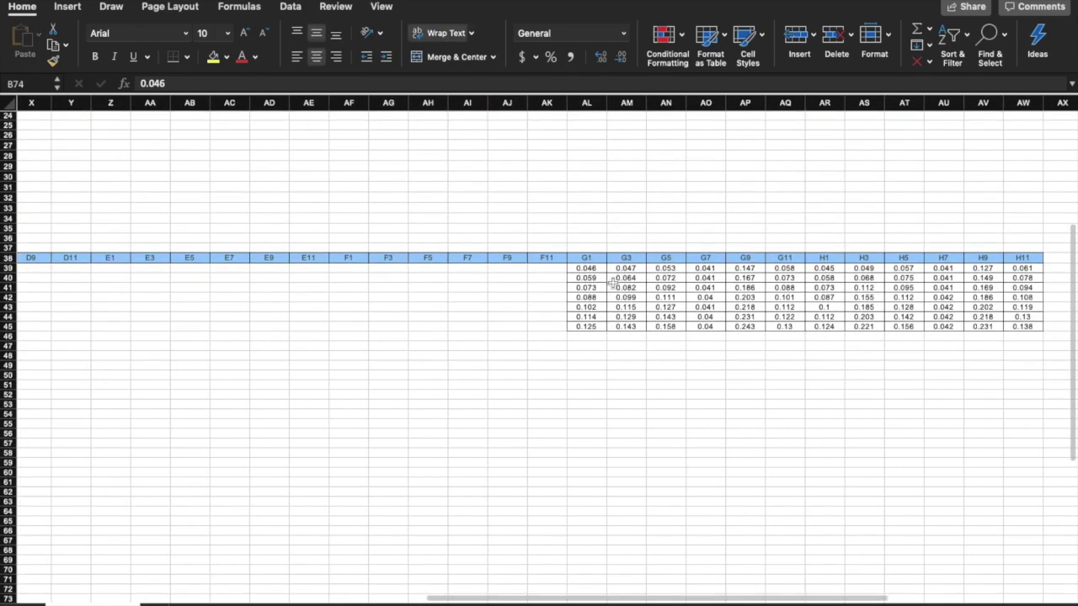
pyautogui.moveTo(585, 267); pyautogui.dragTo(749, 308)
pyautogui.press('super+x')
pyautogui.hscroll(-10, 757, 320)
pyautogui.scroll(-3, 758, 320)
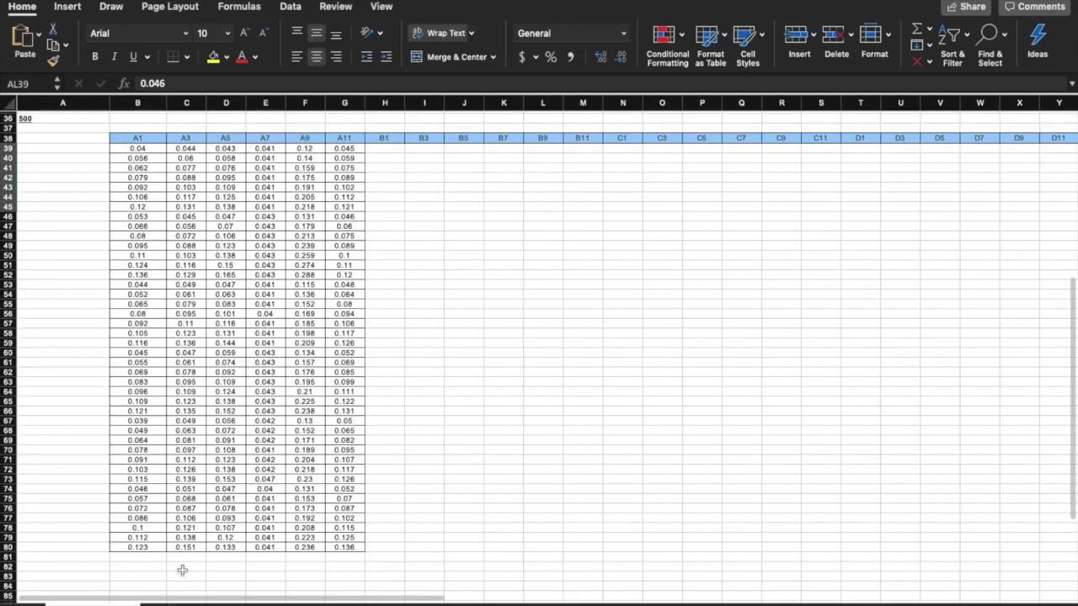
pyautogui.click(158, 560)
pyautogui.press('super+v')
# - Move the H1–H11 well readings in AR39:AW45 to the stack at B88
pyautogui.hscroll(10, 710, 430)
pyautogui.scroll(2, 710, 430)
pyautogui.moveTo(410, 197); pyautogui.dragTo(623, 257)
pyautogui.press('super+x')
pyautogui.hscroll(-10, 623, 258)
pyautogui.scroll(-8, 623, 257)
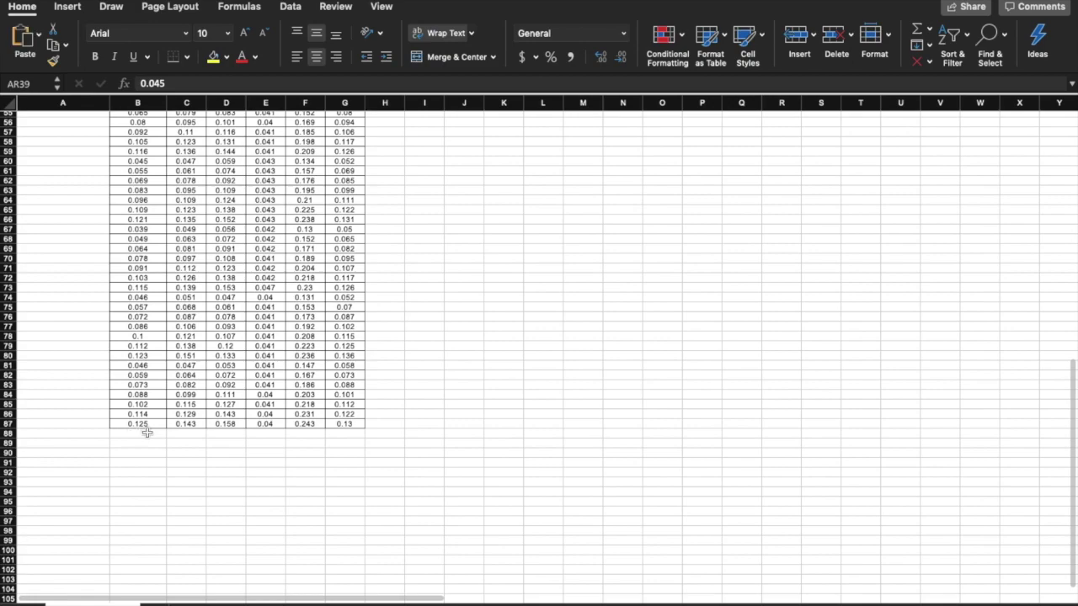
pyautogui.click(147, 433)
pyautogui.press('super+v')
# - Enter the times 0, 20, 40, 60, 80, 100 and 120 in A39:A45 beside the first block of readings
pyautogui.scroll(10, 146, 434)
pyautogui.click(99, 245)
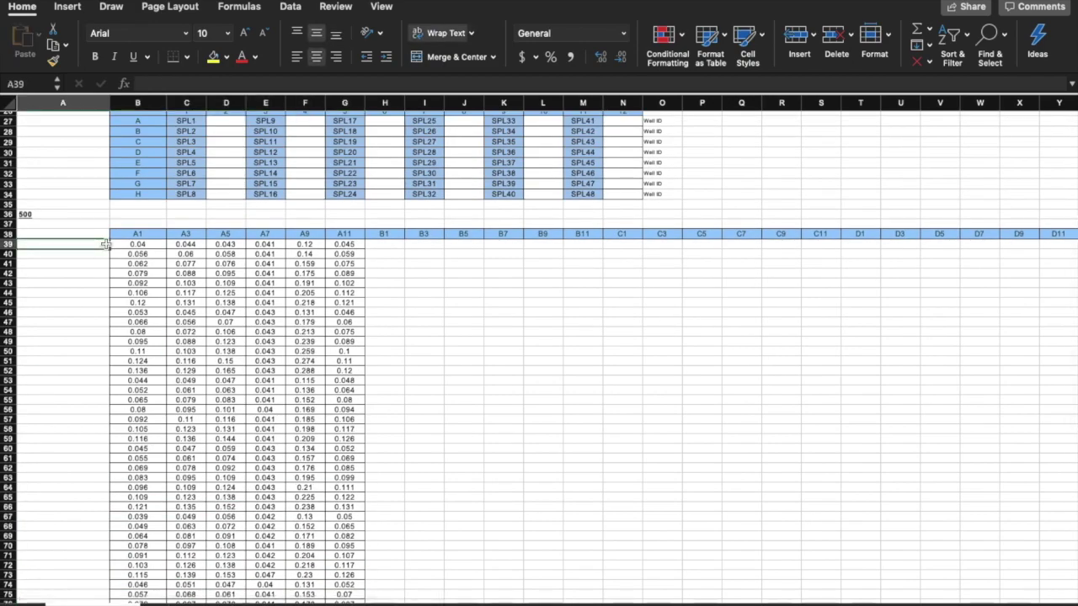
pyautogui.write('0')
pyautogui.press('Return')
pyautogui.write('20')
pyautogui.press('Return')
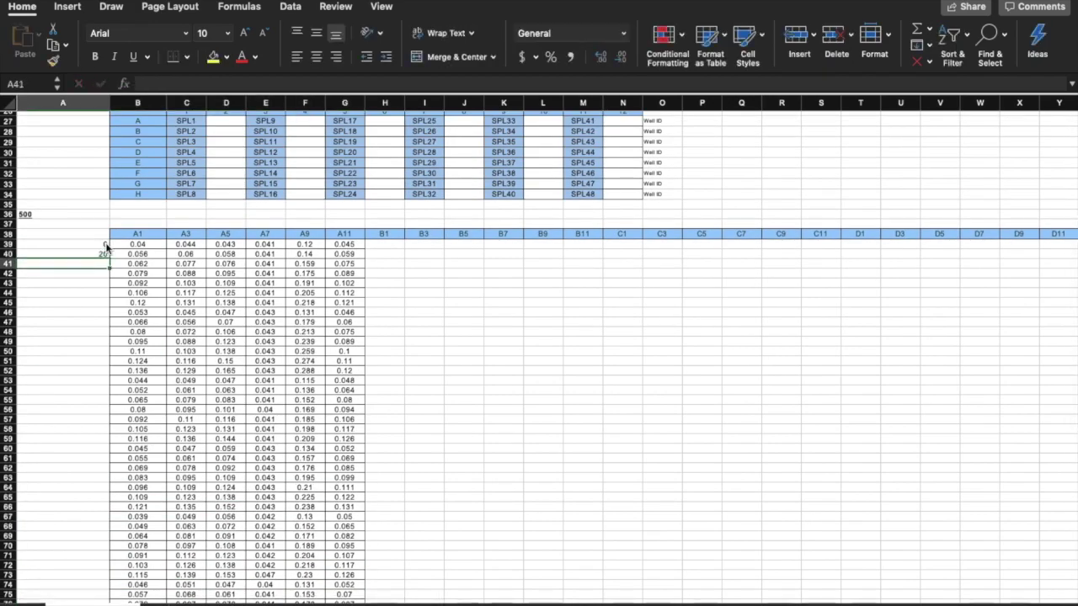
pyautogui.write('40')
pyautogui.press('Return')
pyautogui.write('60')
pyautogui.press('Return')
pyautogui.write('80')
pyautogui.press('Return')
pyautogui.write('100')
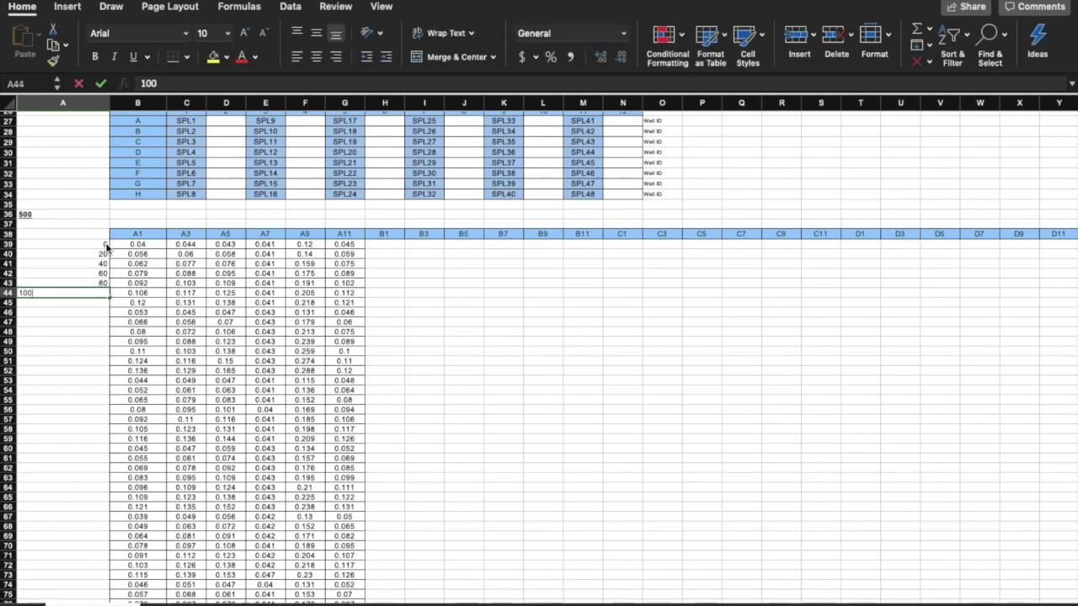
pyautogui.press('Return')
pyautogui.write('120')
pyautogui.press('Return')
# - Copy the times in A39:A45 beside each remaining block of readings, filling column A down to row 94
pyautogui.moveTo(101, 245); pyautogui.dragTo(97, 305)
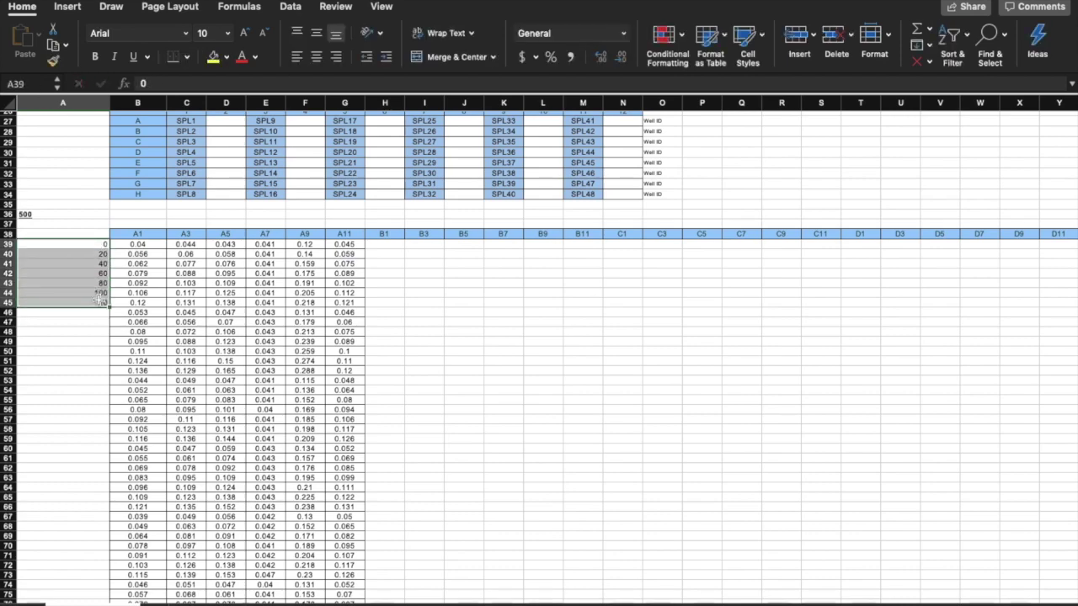
pyautogui.press('super+c')
pyautogui.click(97, 314)
pyautogui.press('super+v')
pyautogui.click(91, 379)
pyautogui.press('super+v')
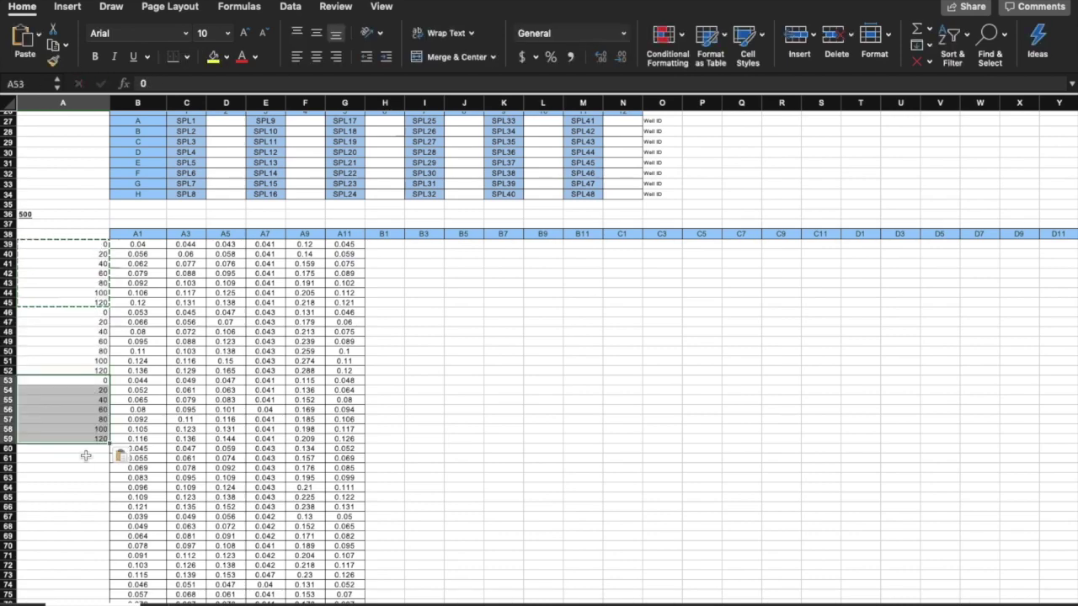
pyautogui.click(91, 452)
pyautogui.press('super+v')
pyautogui.click(93, 507)
pyautogui.press('super+v')
pyautogui.scroll(-5, 96, 517)
pyautogui.click(93, 459)
pyautogui.press('super+v')
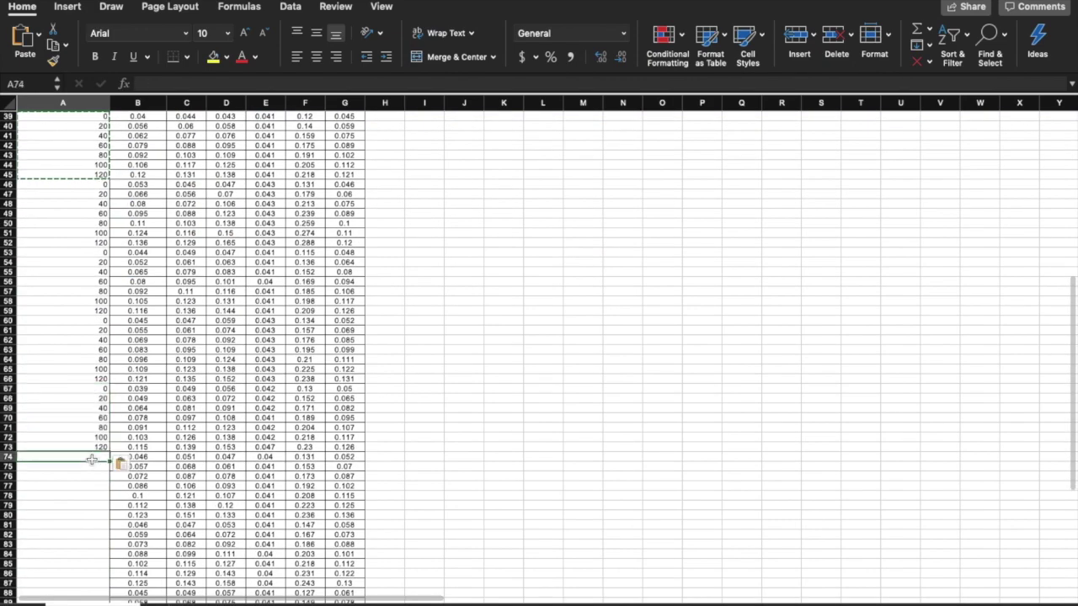
pyautogui.scroll(-5, 92, 461)
pyautogui.click(93, 385)
pyautogui.press('super+v')
pyautogui.click(94, 455)
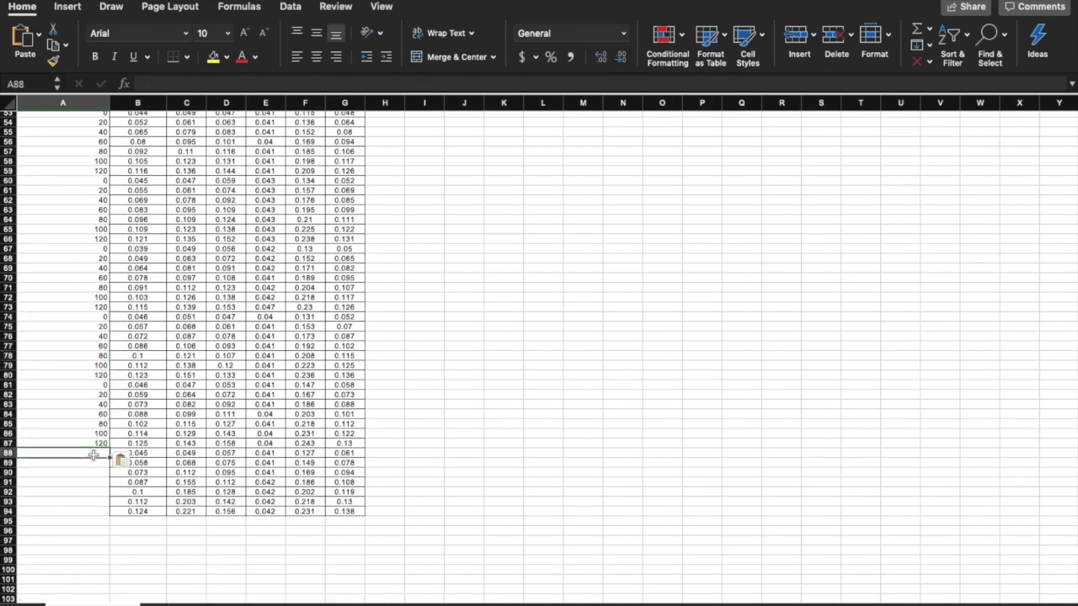
pyautogui.press('super+v')
# - Copy the times and stacked readings in A39:G94, switch to JMP, and paste them into a new data table
pyautogui.scroll(10, 94, 459)
pyautogui.moveTo(91, 373); pyautogui.dragTo(367, 594)
pyautogui.press('super+c')
pyautogui.scroll(10, 367, 421)
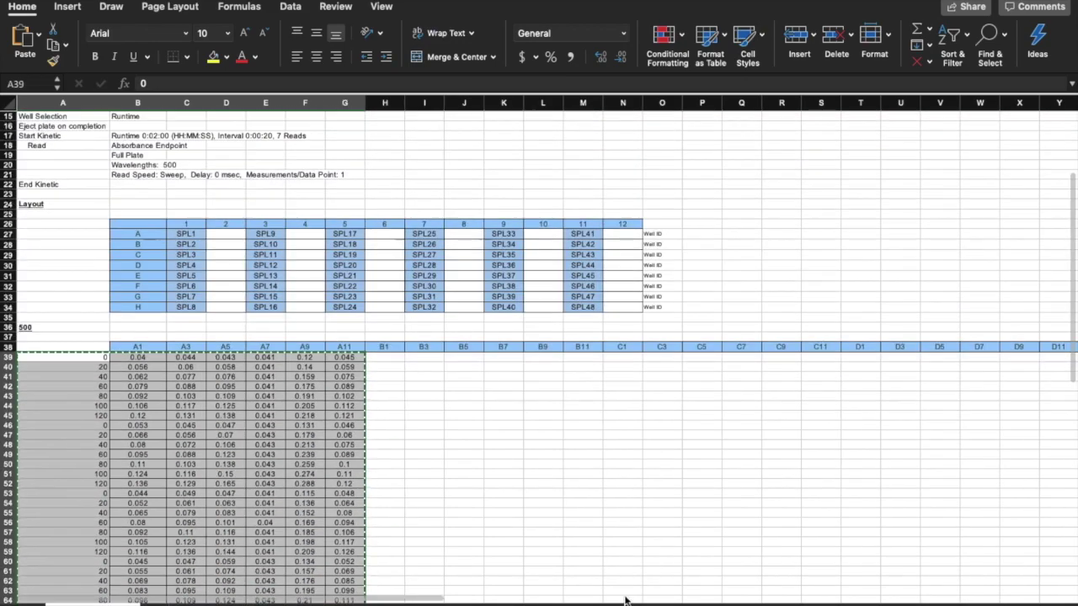
pyautogui.click(915, 599)
pyautogui.click(421, 42)
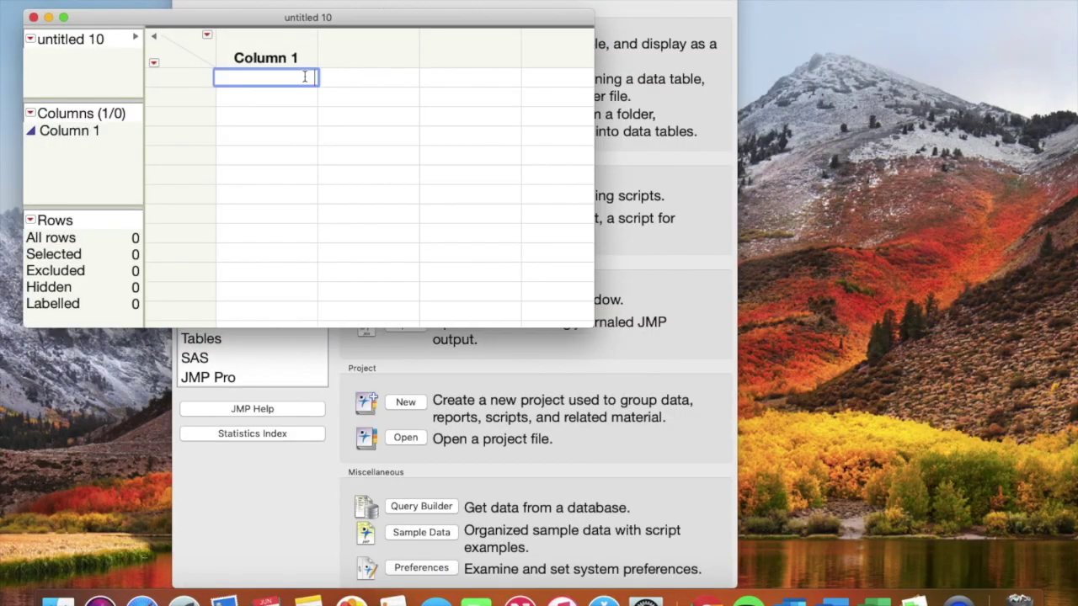
pyautogui.press('super+v')
# - Rename Column 1 as Time (seconds)
pyautogui.click(271, 43)
pyautogui.click(271, 43)
pyautogui.write('Time (sec')
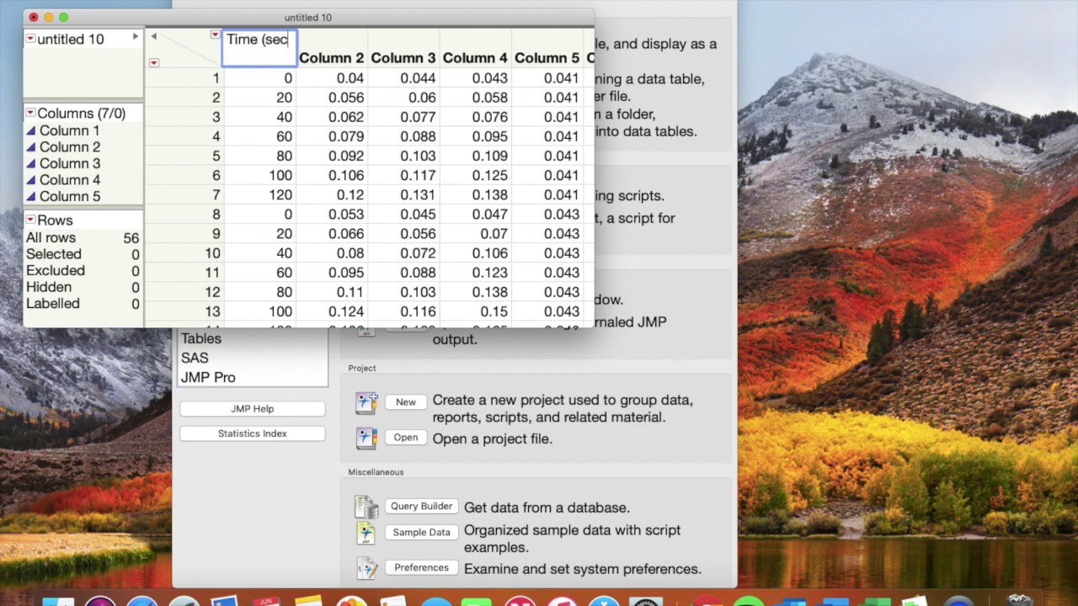
pyautogui.write('onds')
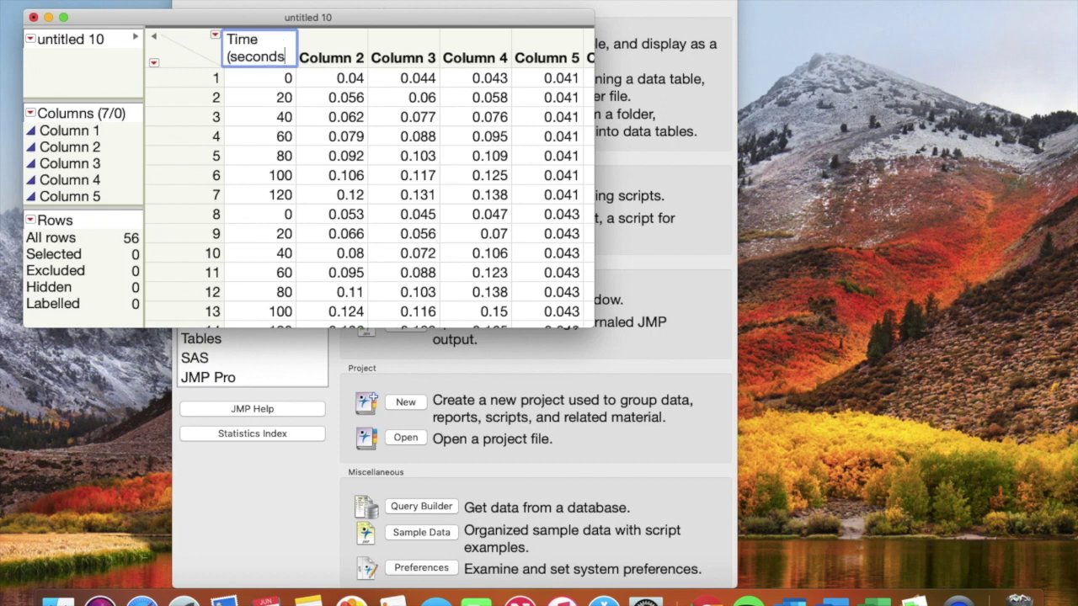
# - Rename Columns 2, 3 and 4 of the data table as 0.05%, 0.1% and 0.25%
pyautogui.click(324, 56)
pyautogui.click(325, 56)
pyautogui.write('0.')
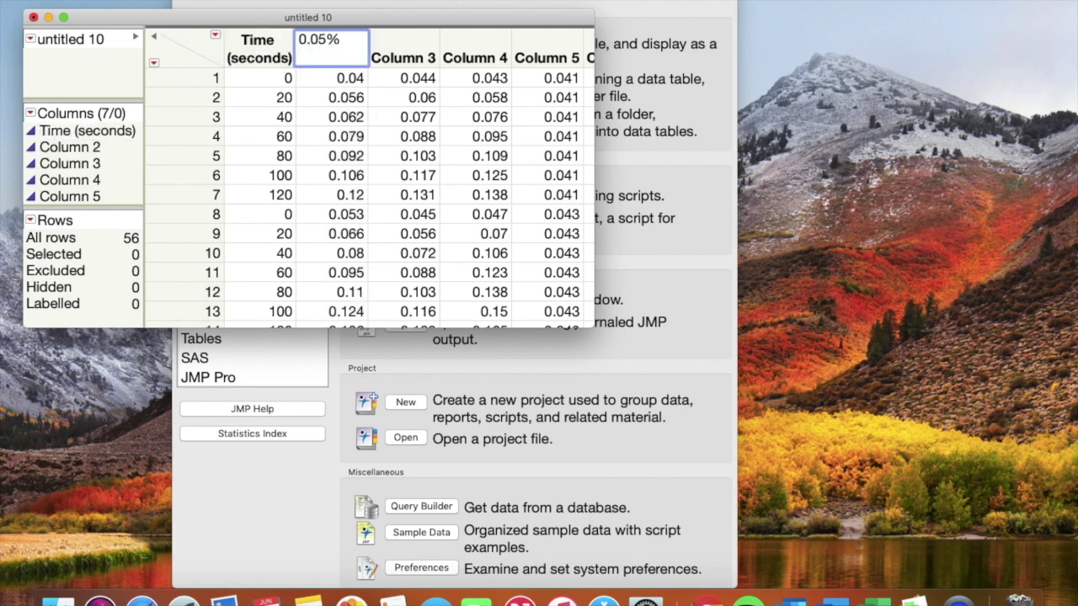
pyautogui.write('05%')
pyautogui.press('Tab')
pyautogui.write('0.')
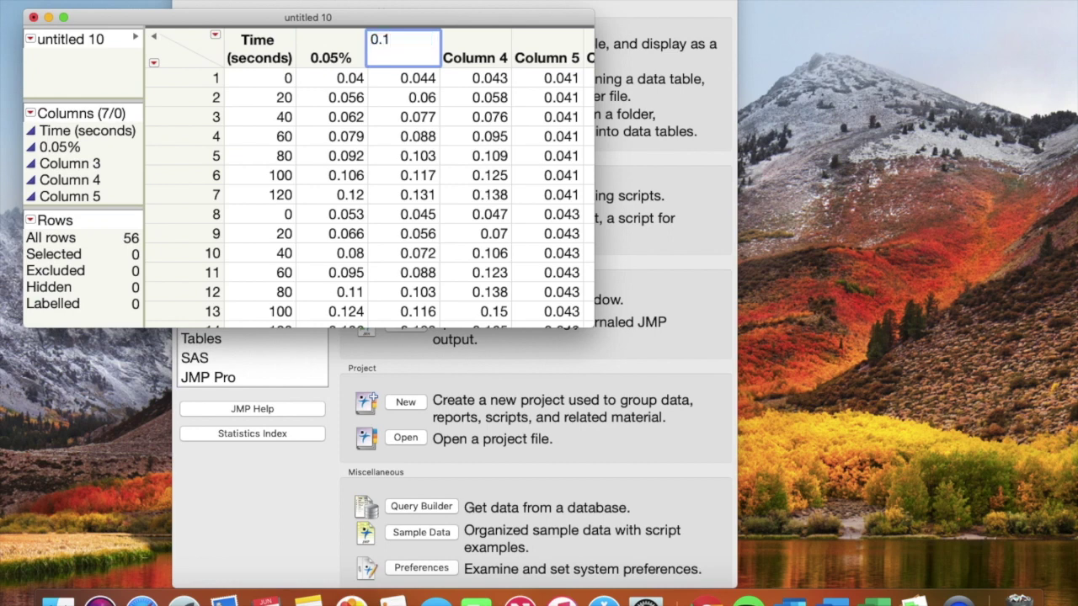
pyautogui.write('1%')
pyautogui.press('Tab')
pyautogui.write('0.25%')
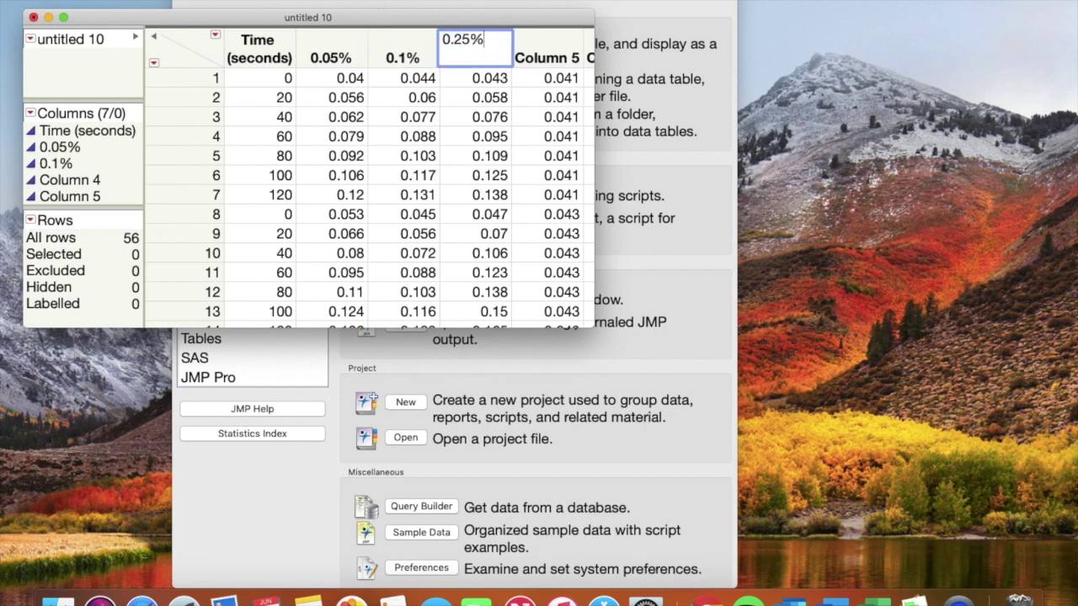
pyautogui.press('Tab')
# - Rename Column 5 as 1% and Column 6 as 3%
pyautogui.write('1')
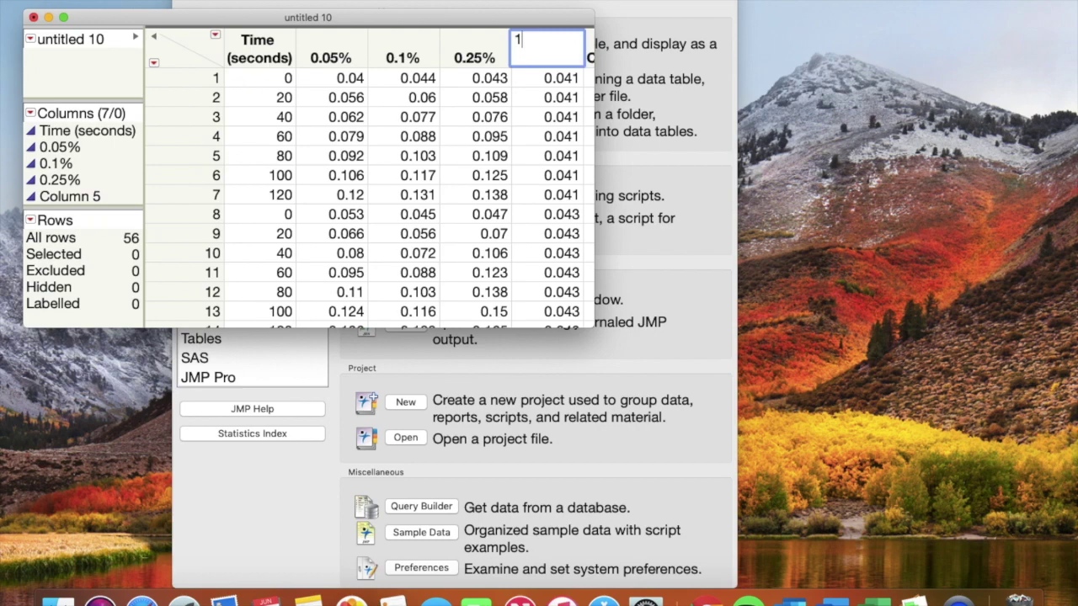
pyautogui.write('%')
pyautogui.press('Tab')
pyautogui.write('3')
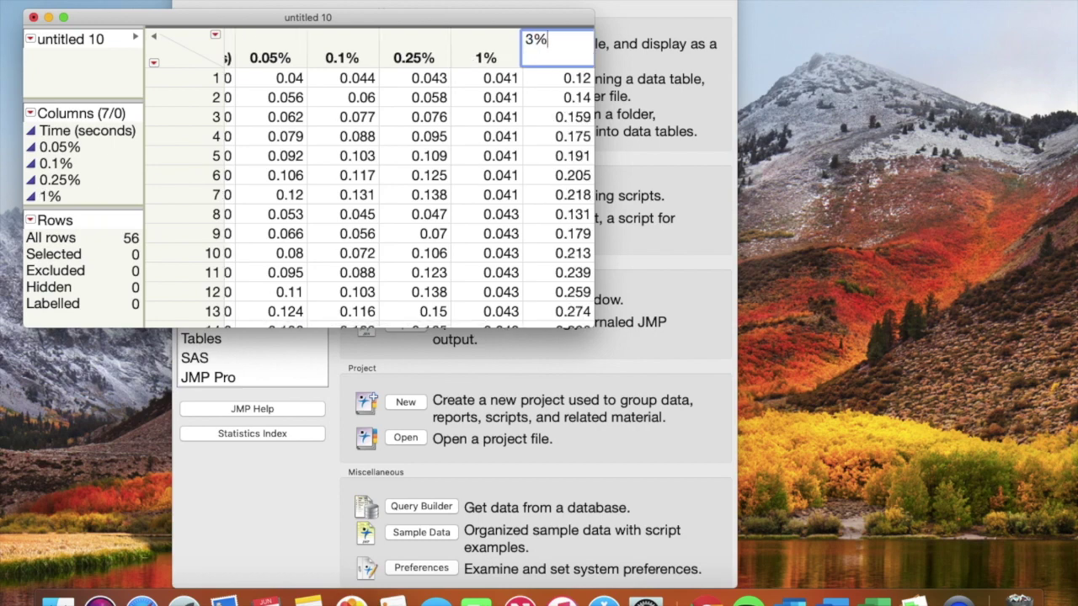
pyautogui.press('Return')
pyautogui.click(350, 0)
pyautogui.click(374, 0)
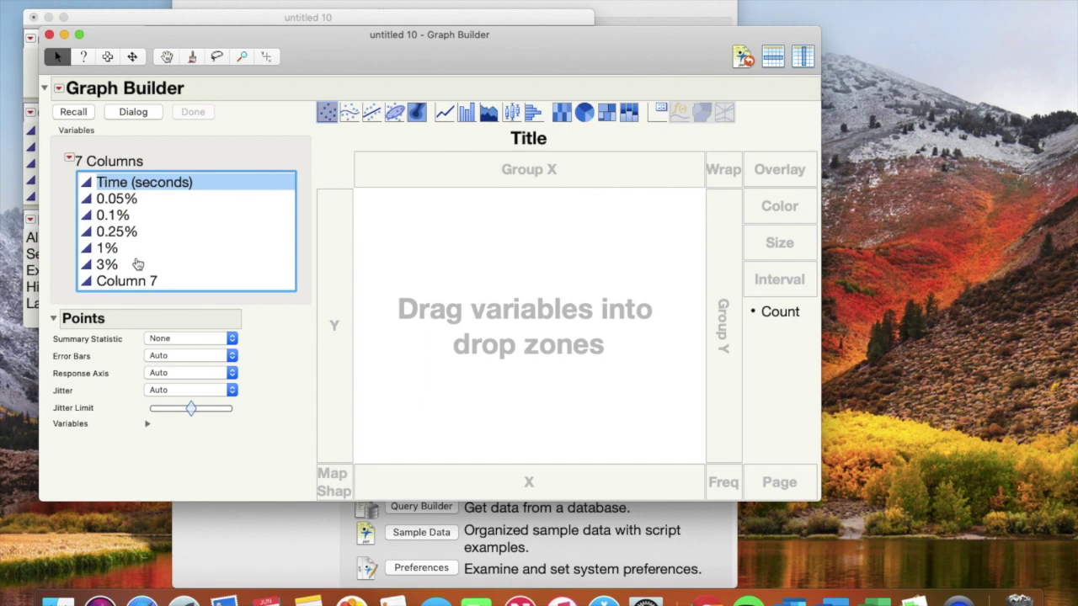
pyautogui.click(49, 35)
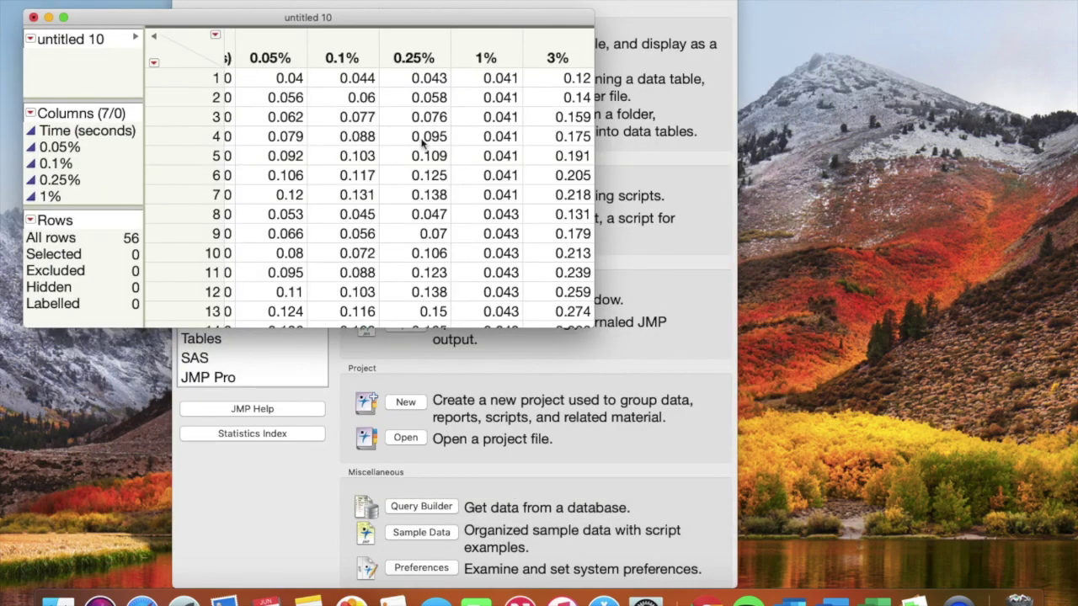
# - Rename the column directly after 0.25% as 0.5%
pyautogui.hscroll(1, 434, 137)
pyautogui.click(477, 64)
pyautogui.click(479, 66)
pyautogui.write('0')
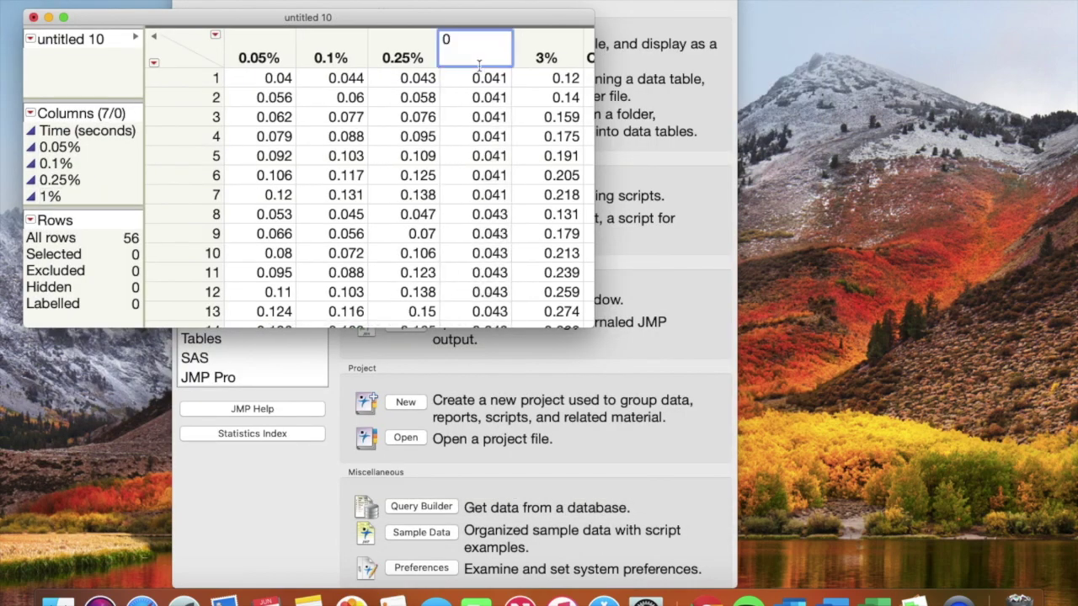
pyautogui.write('.5')
pyautogui.press('Tab')
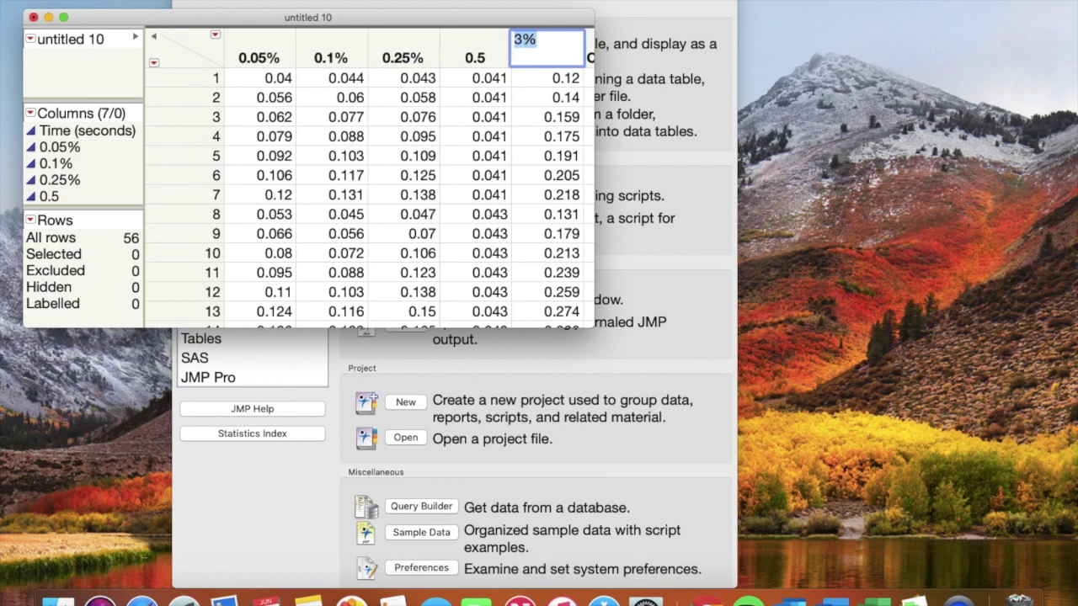
pyautogui.click(497, 57)
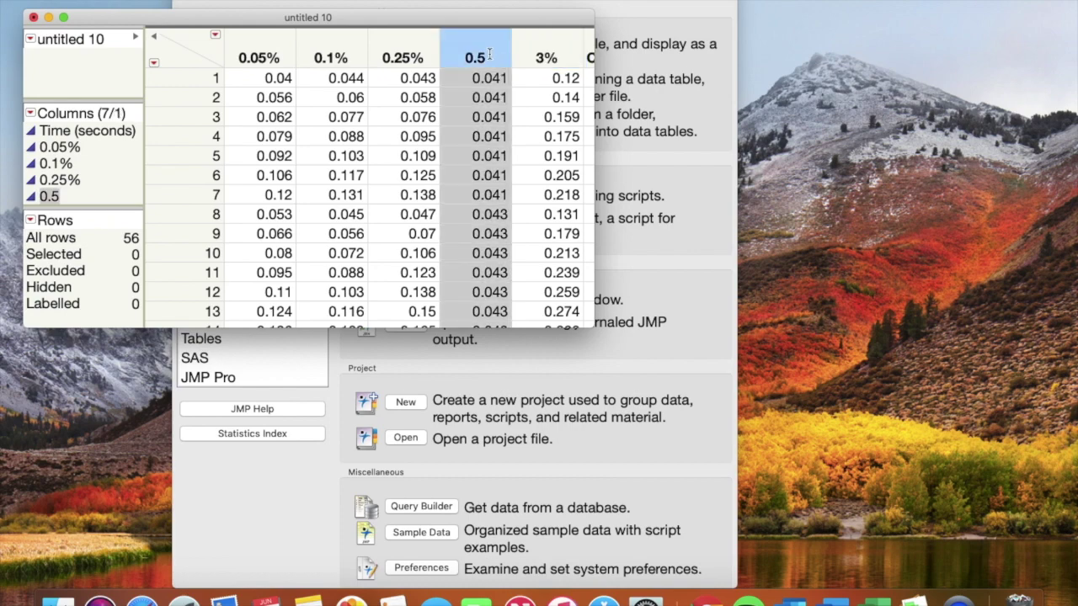
pyautogui.doubleClick(489, 54)
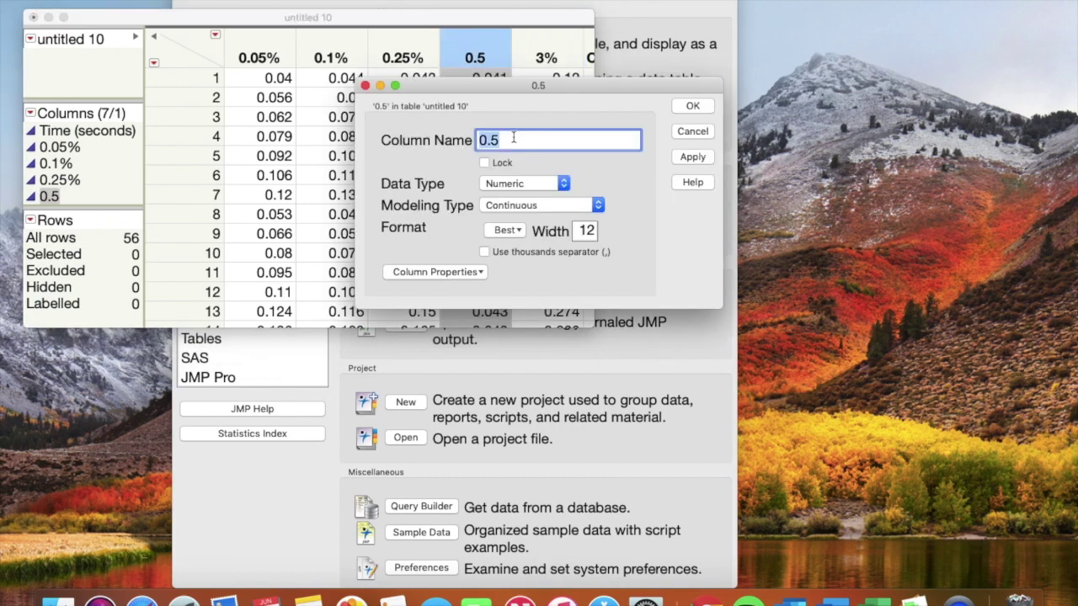
pyautogui.write('%')
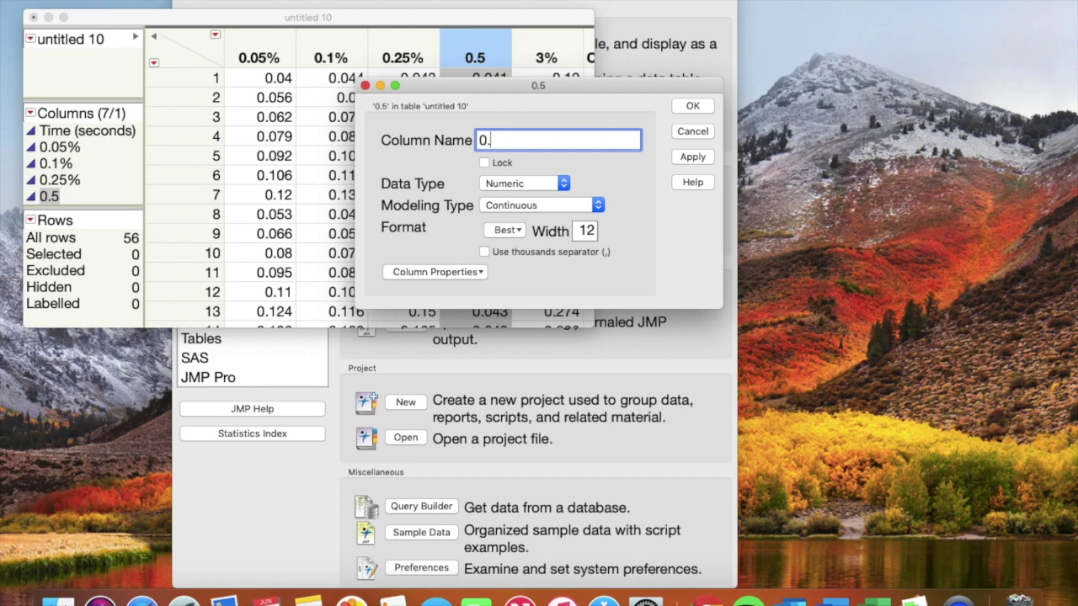
pyautogui.press('Tab')
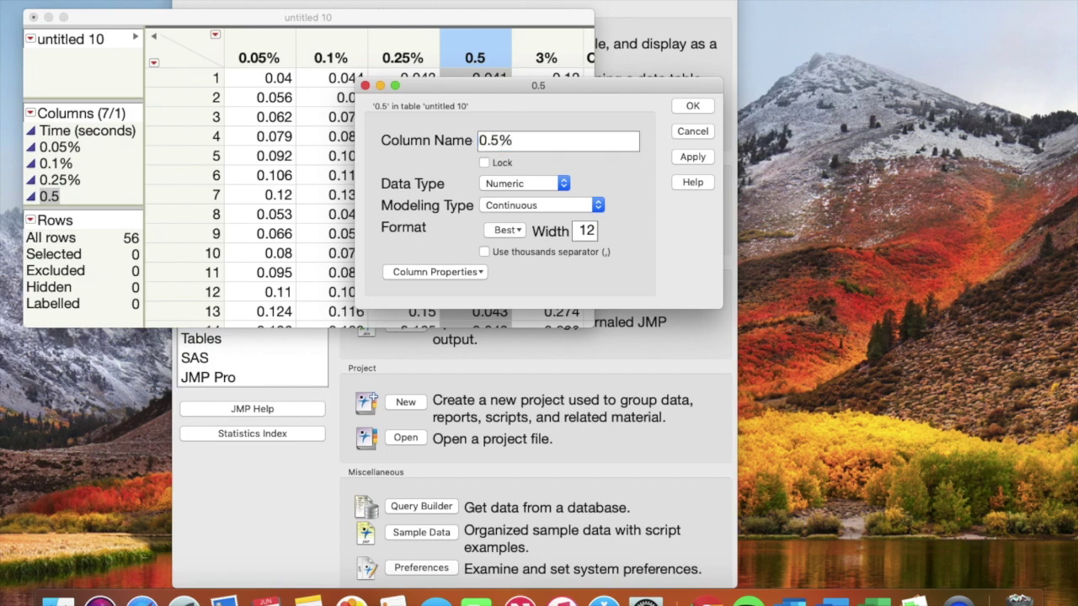
pyautogui.click(692, 106)
# - Rename the two columns after 0.5% as 1% and 3%
pyautogui.click(563, 58)
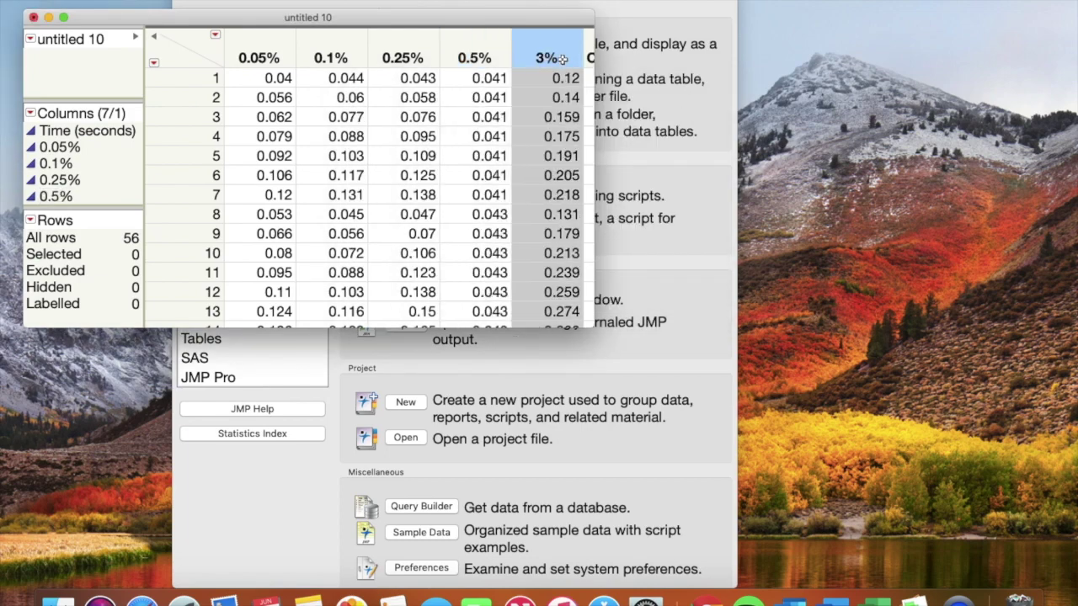
pyautogui.click(561, 58)
pyautogui.write('1')
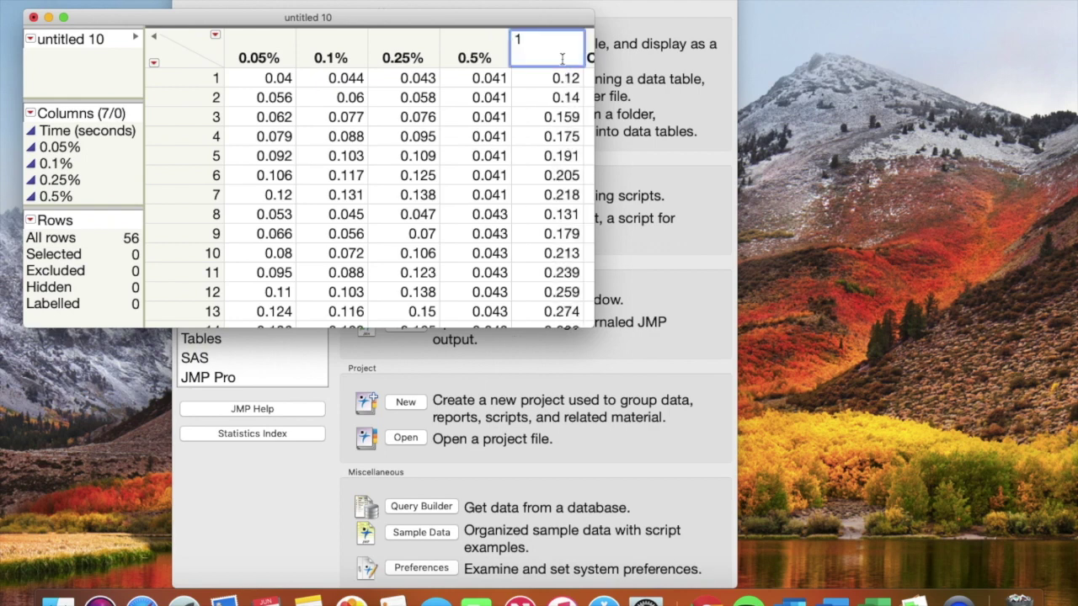
pyautogui.write('%')
pyautogui.press('Tab')
pyautogui.write('3')
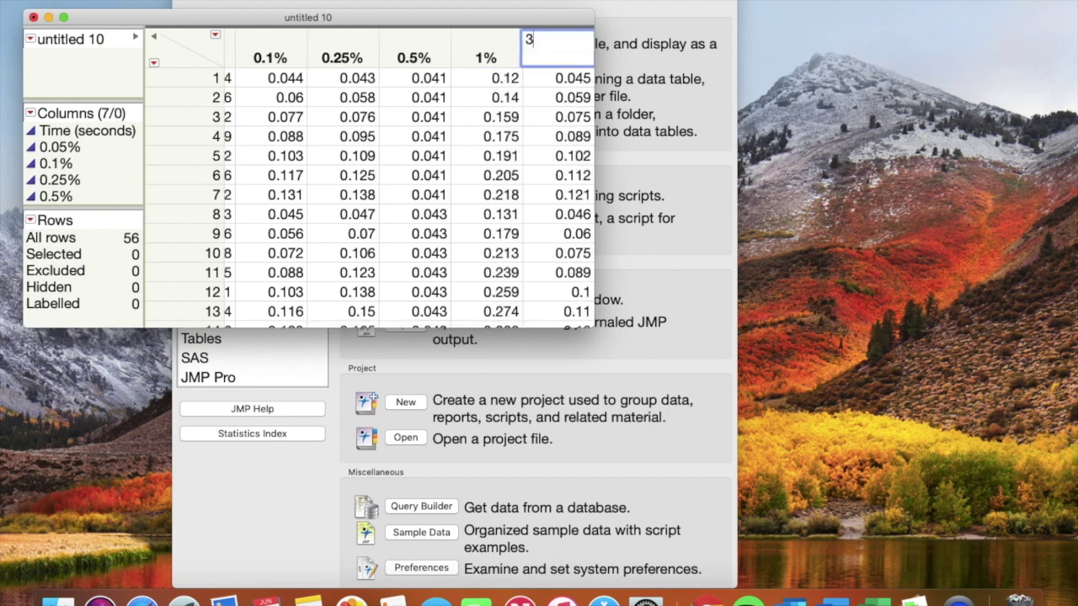
pyautogui.write('%')
pyautogui.press('Return')
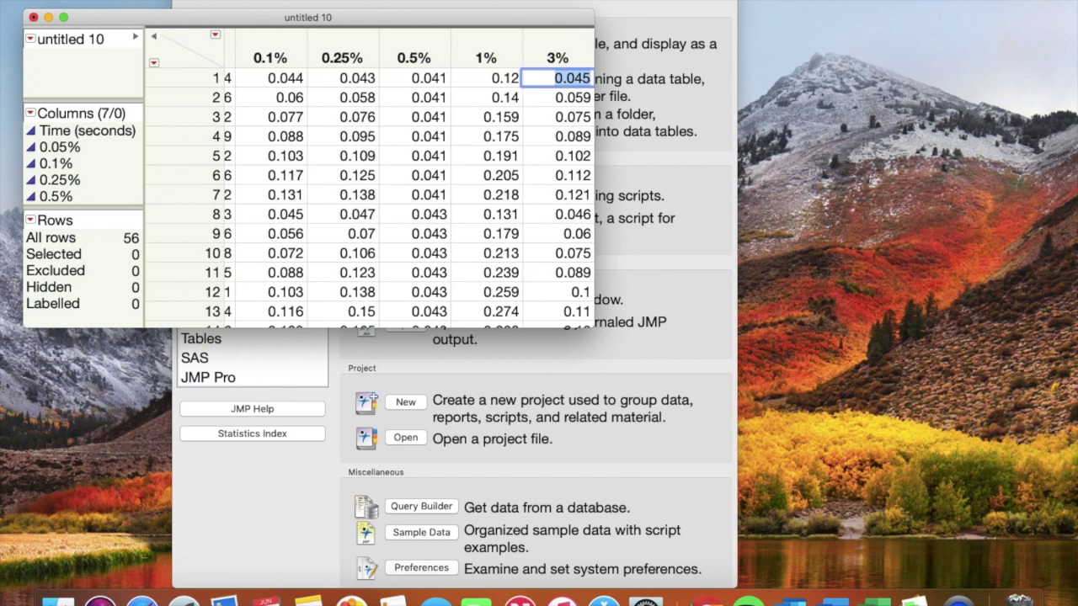
# - Open Graph Builder and plot the six concentration columns from 0.05% to 3% on Y against Time (seconds) on X
pyautogui.click(370, 0)
pyautogui.click(370, 2)
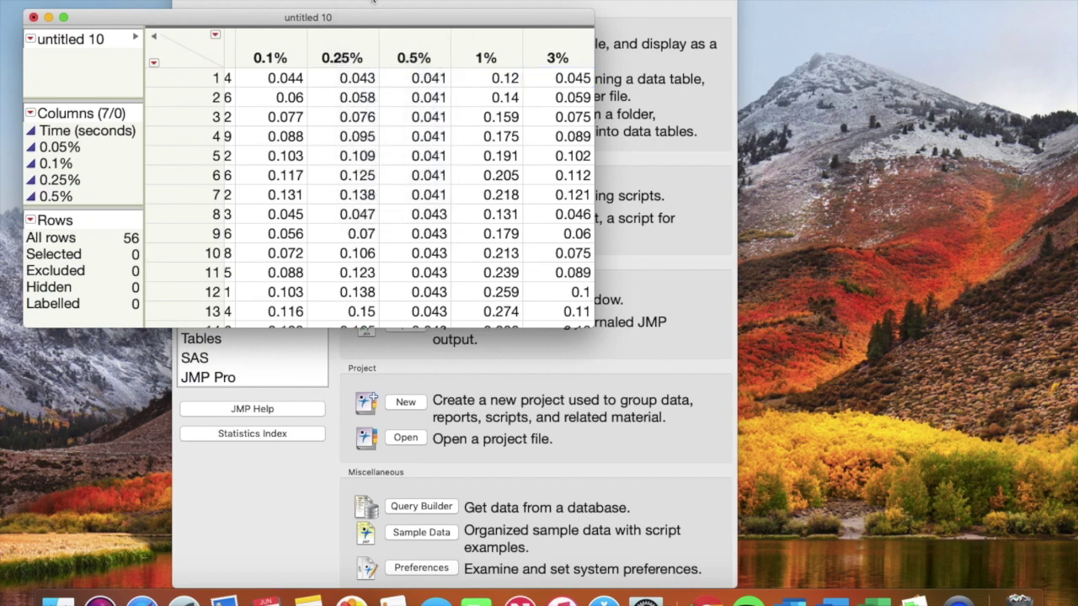
pyautogui.click(148, 198)
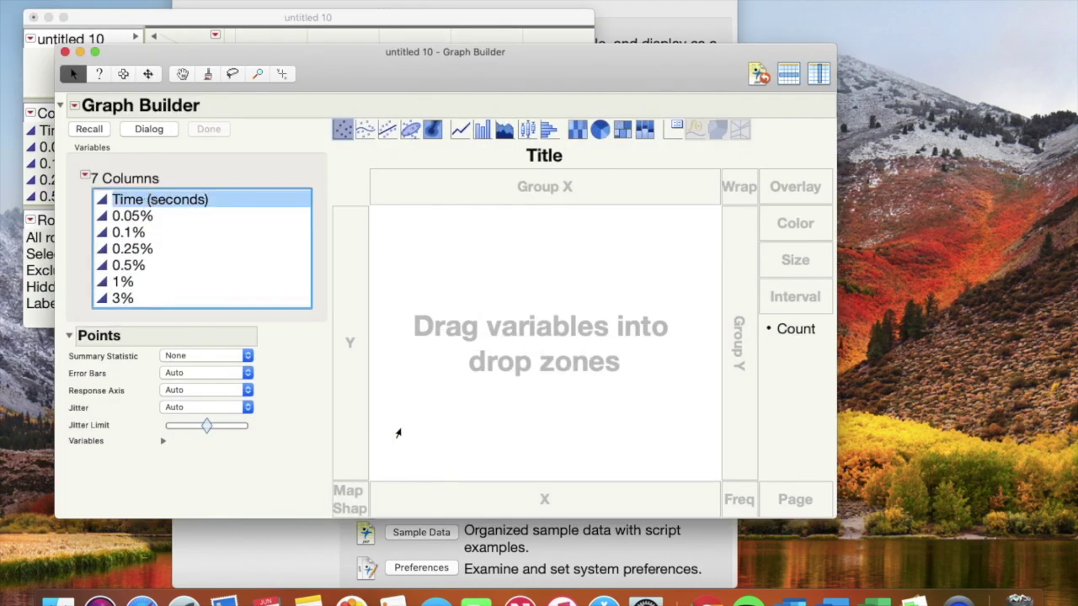
pyautogui.click(431, 493)
pyautogui.moveTo(147, 216); pyautogui.dragTo(137, 299)
pyautogui.moveTo(357, 323); pyautogui.dragTo(357, 325)
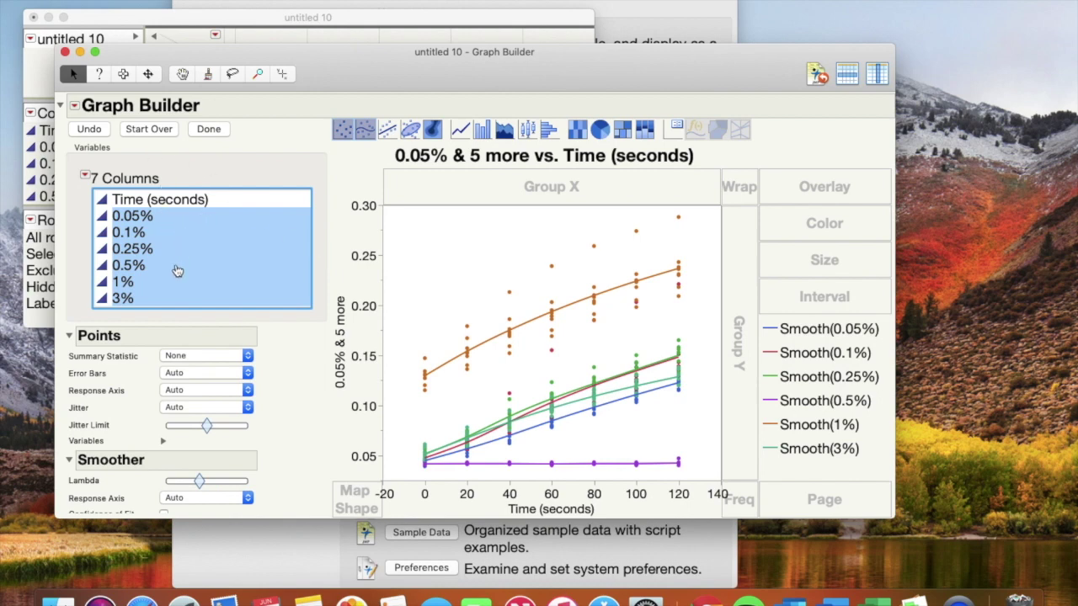
# - Summarize the plotted points as the Mean with Standard Deviation error bars
pyautogui.click(248, 356)
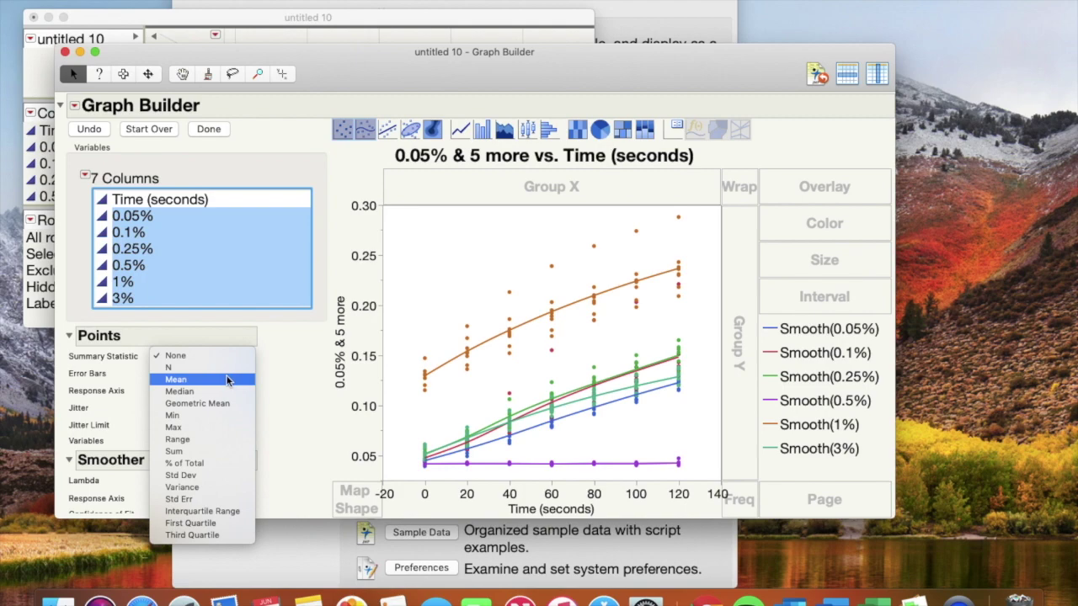
pyautogui.click(236, 379)
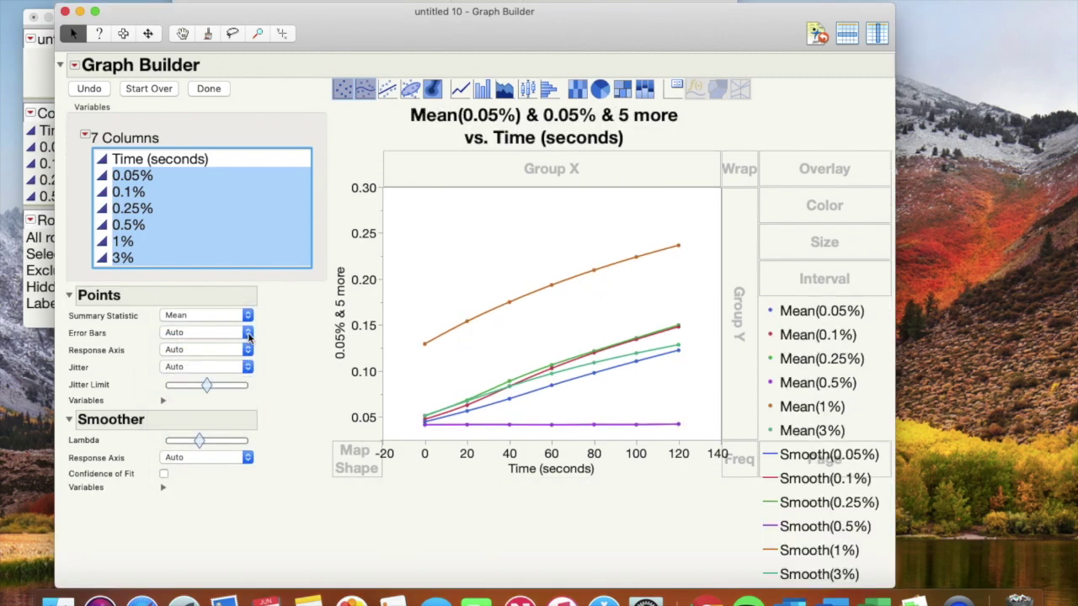
pyautogui.click(248, 333)
pyautogui.click(223, 392)
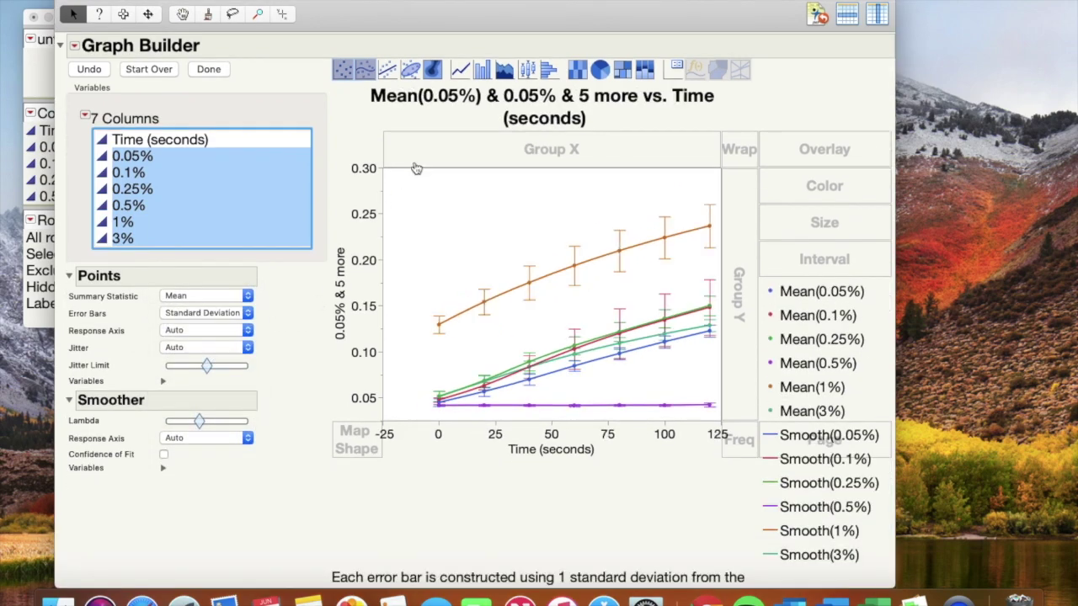
# - Replace the smoother with a linear Line of Fit and show the fit equations on the graph
pyautogui.click(412, 72)
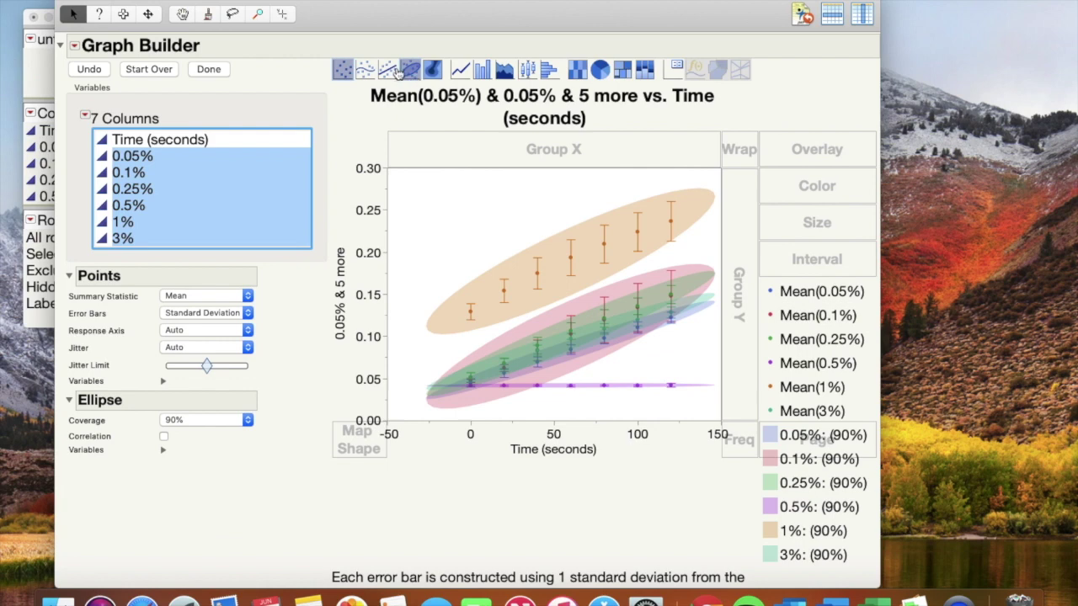
pyautogui.click(389, 72)
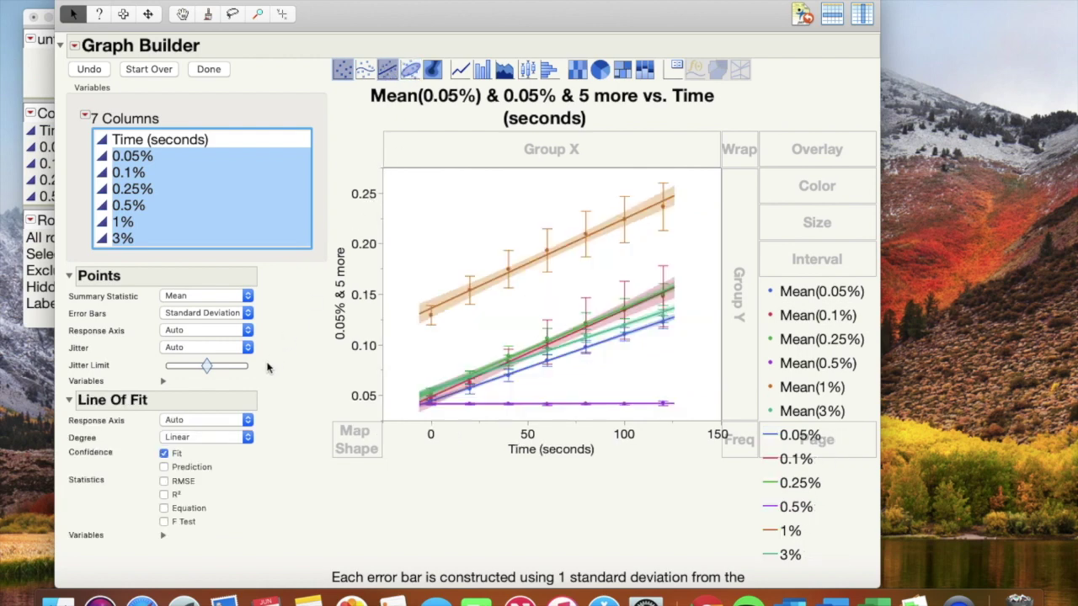
pyautogui.click(173, 505)
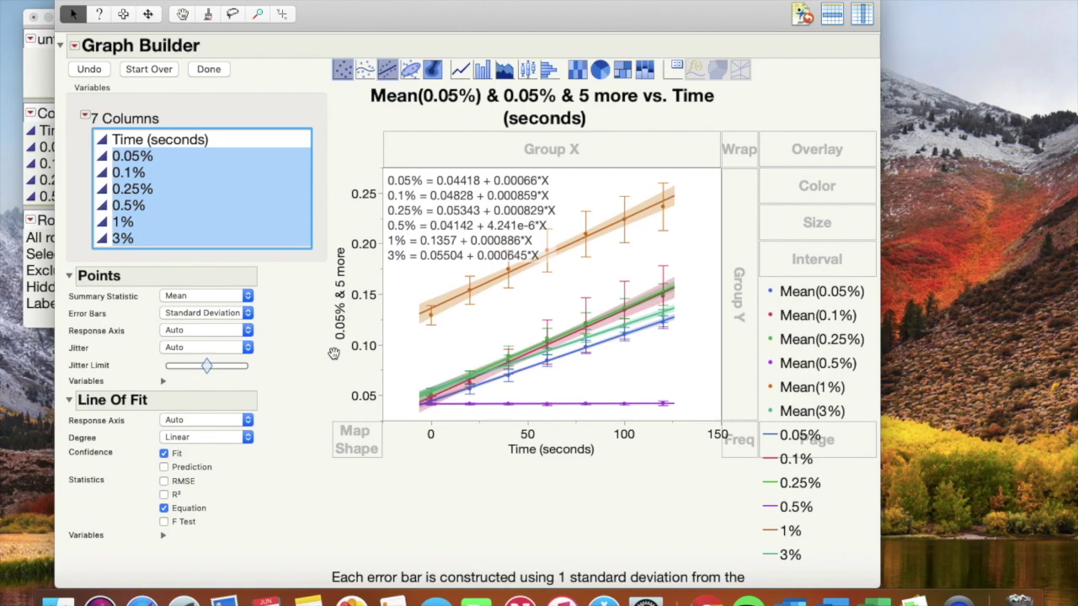
# - Switch to Excel and enter the headers x in L42 and y in M42
pyautogui.hotkey('ctrl', 'Right')
pyautogui.click(525, 384)
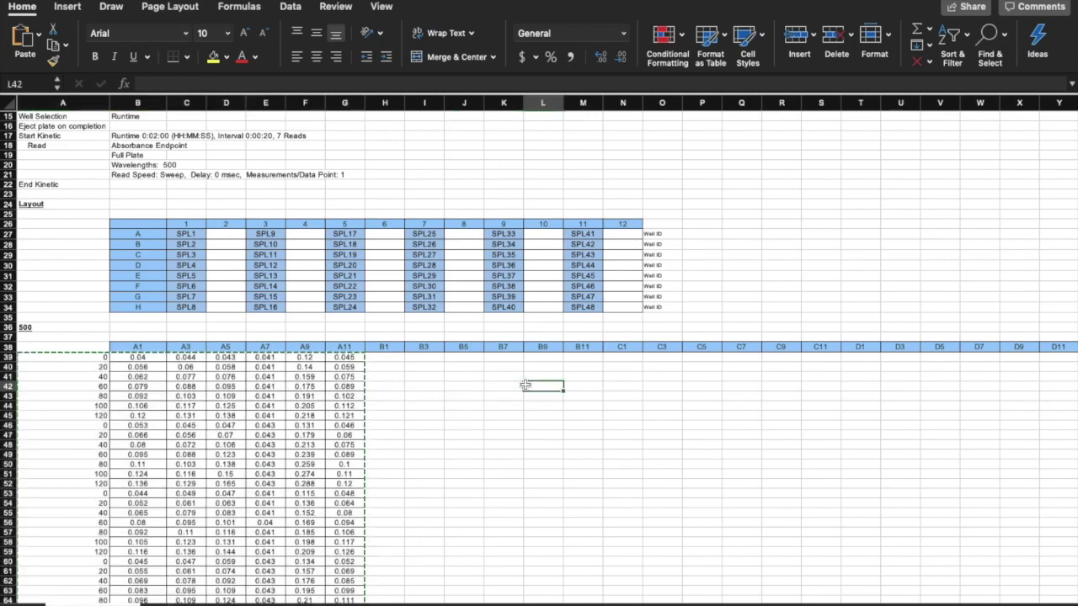
pyautogui.press('Escape')
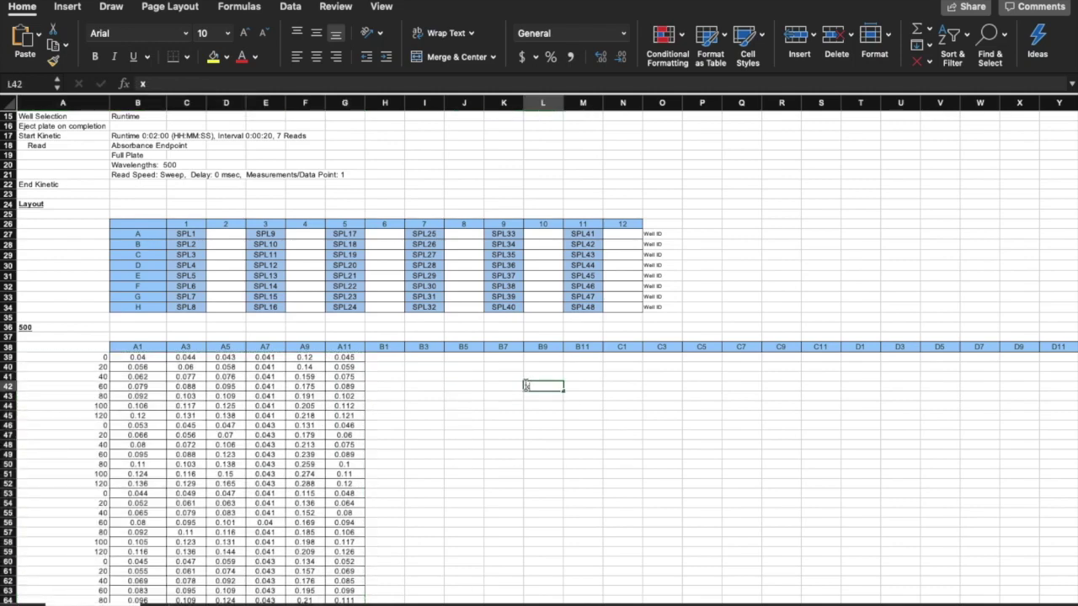
pyautogui.press('Right')
pyautogui.write('y')
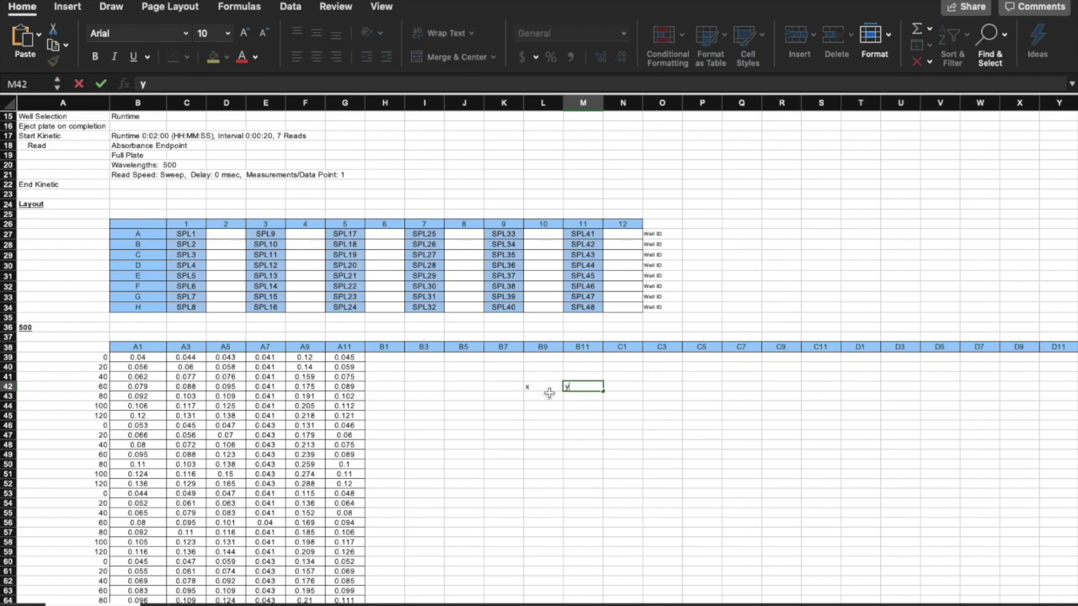
# - Enter 0.05, 0.25, 0.5, 1 and 3 in L43:L47 under the x header
pyautogui.click(548, 395)
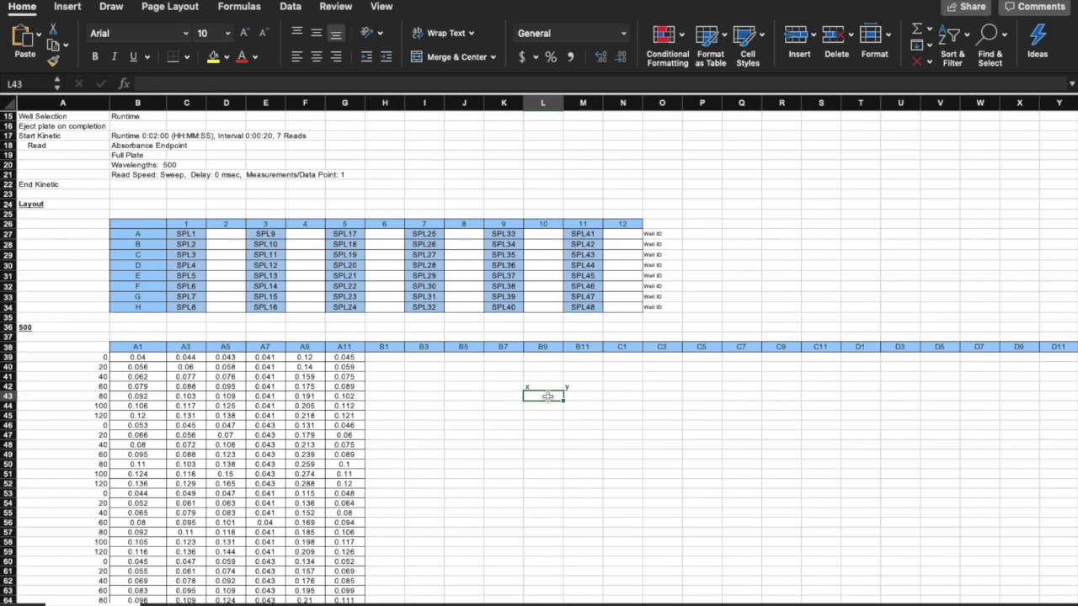
pyautogui.write('0.05')
pyautogui.press('Return')
pyautogui.write('0.2')
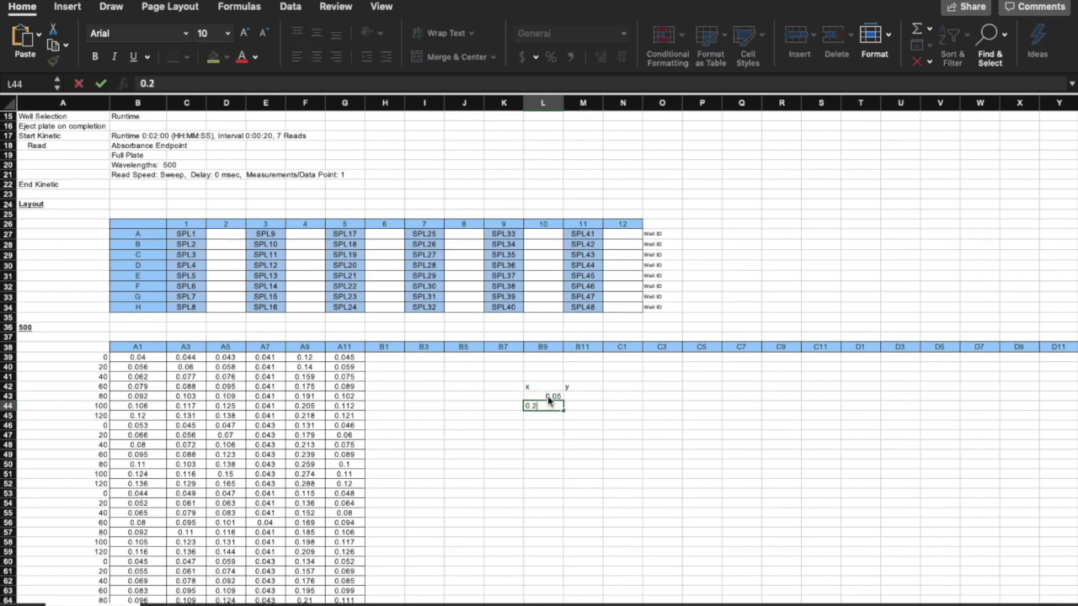
pyautogui.write('5')
pyautogui.press('Return')
pyautogui.write('0.5')
pyautogui.press('Return')
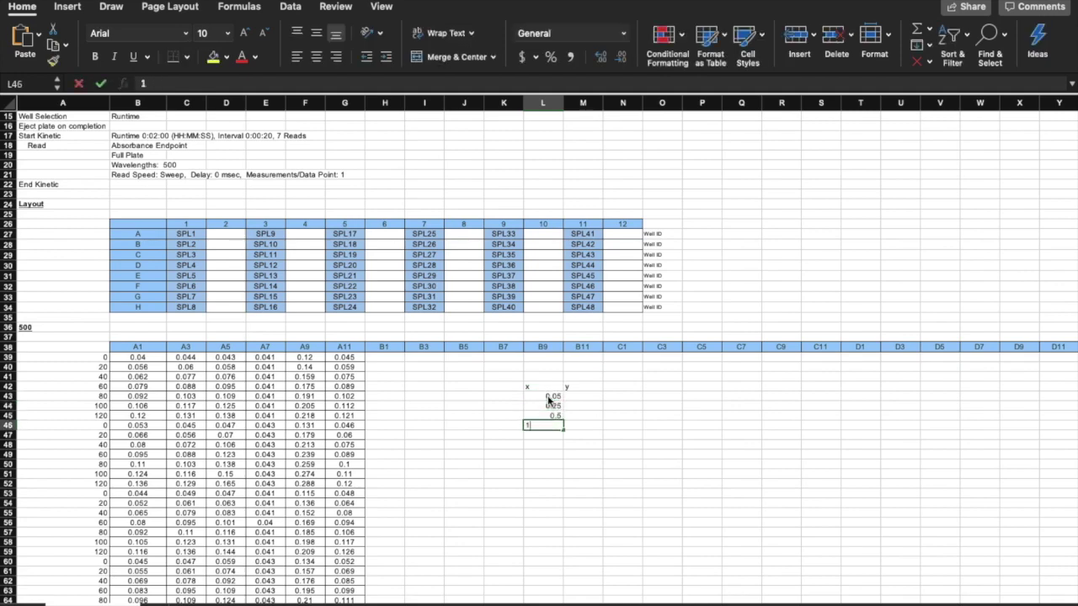
pyautogui.write('1')
pyautogui.press('Return')
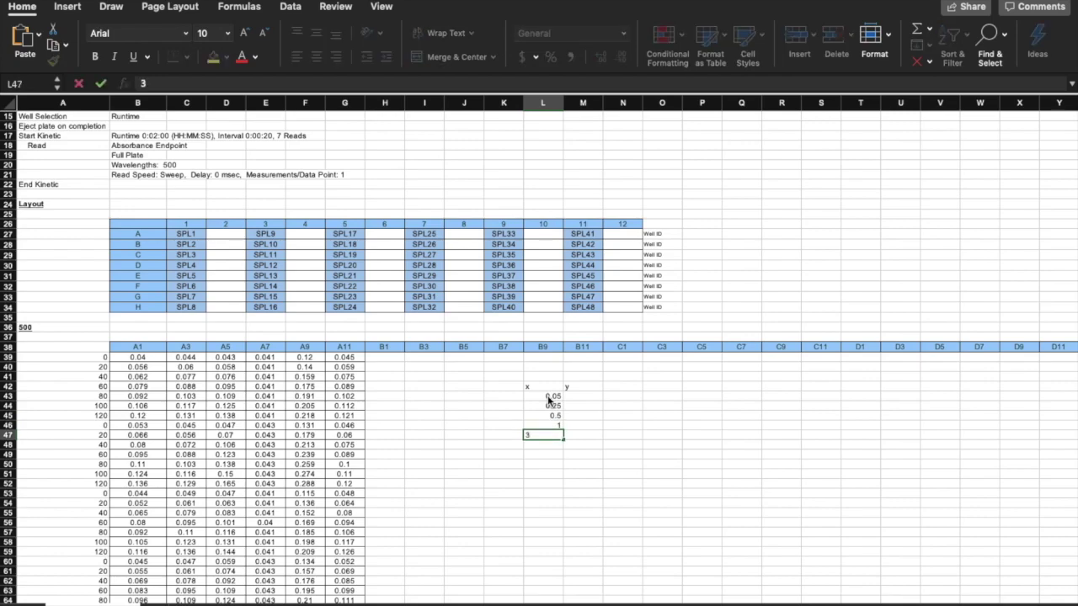
pyautogui.click(567, 396)
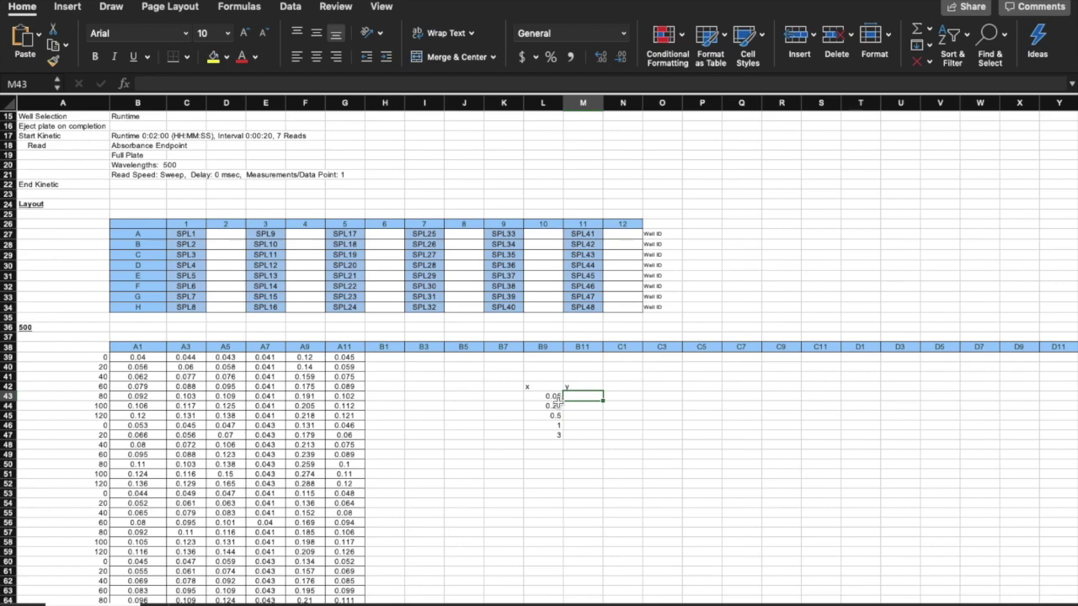
# - Change the second x value, in L44, to 0.1
pyautogui.click(558, 405)
pyautogui.write('0.')
pyautogui.press('Return')
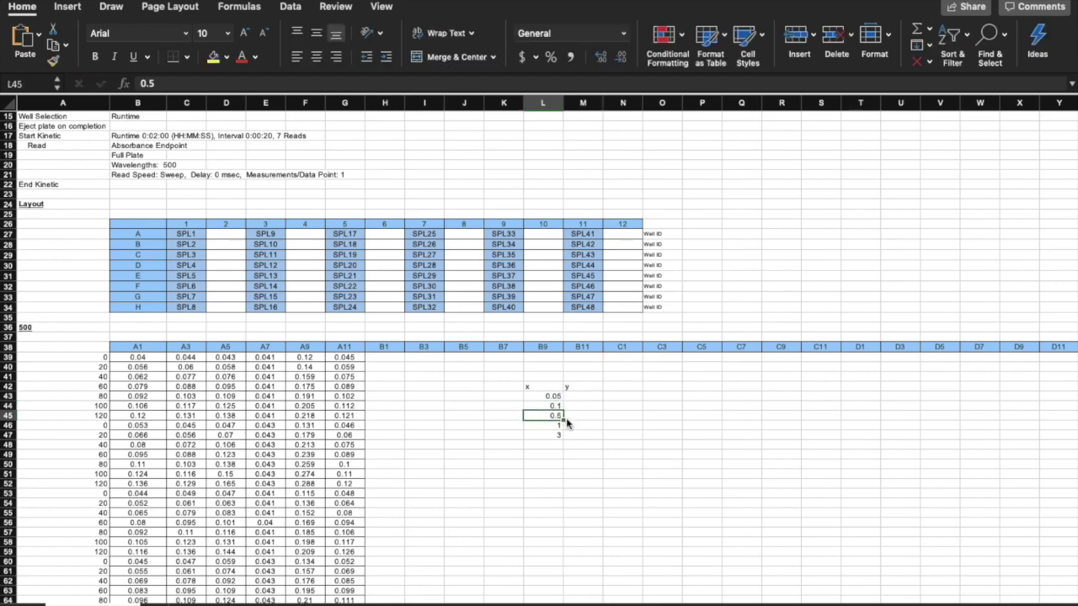
# - Set the remaining x values in L45:L48 to 0.25, 0.5, 1 and 3
pyautogui.write('0.25')
pyautogui.press('Return')
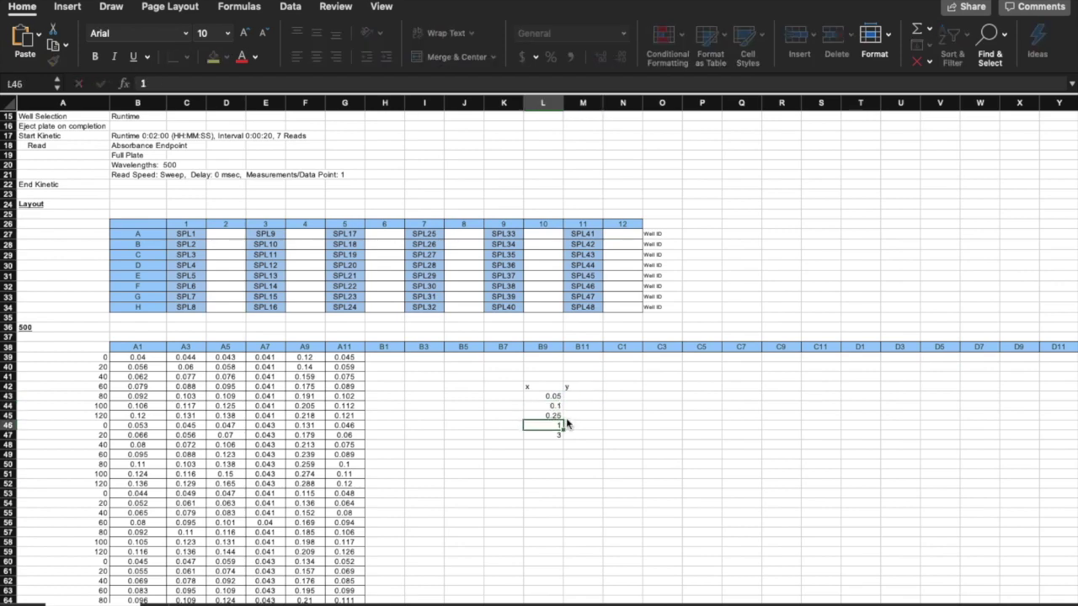
pyautogui.write('0.5')
pyautogui.press('Return')
pyautogui.write('1')
pyautogui.press('Return')
pyautogui.write('3')
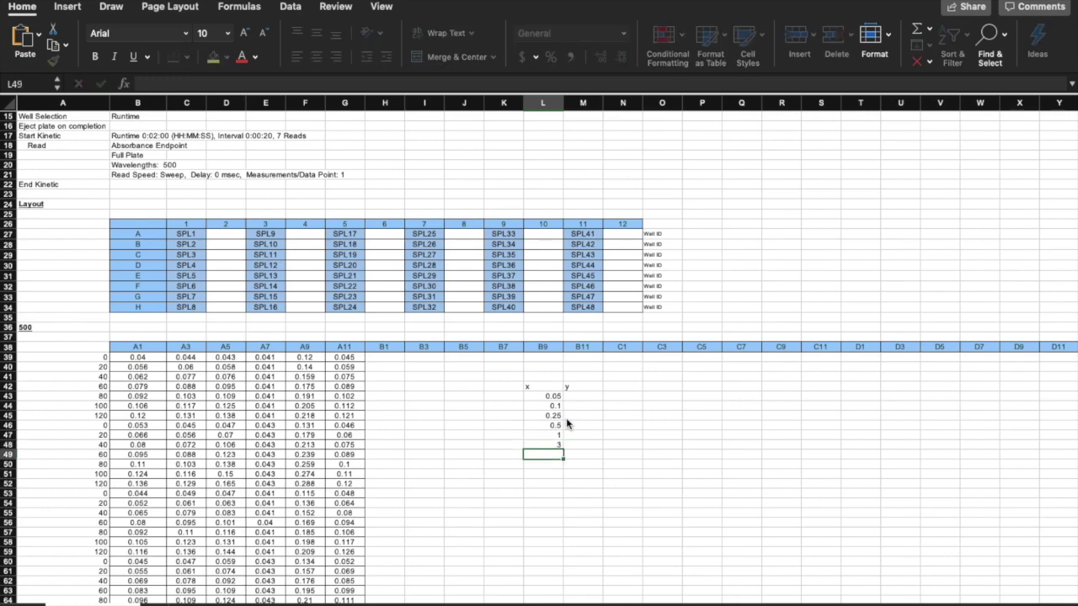
# - Enter the slopes 0.00066, 0.000859 and 0.000829 in M43:M45 under the y header
pyautogui.click(589, 395)
pyautogui.write('0.')
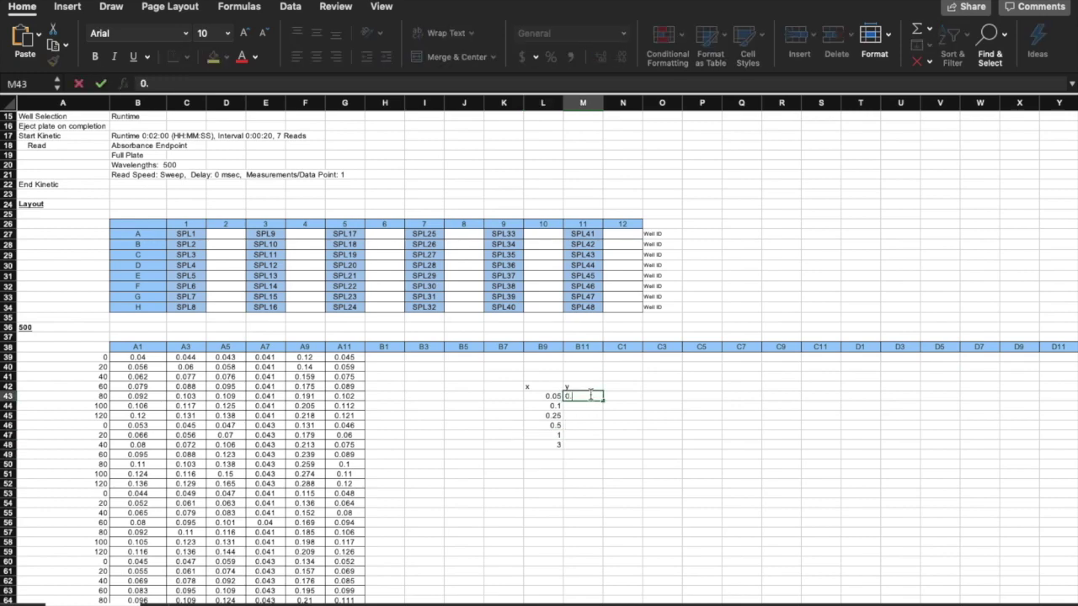
pyautogui.write('0066')
pyautogui.press('Return')
pyautogui.write('0.')
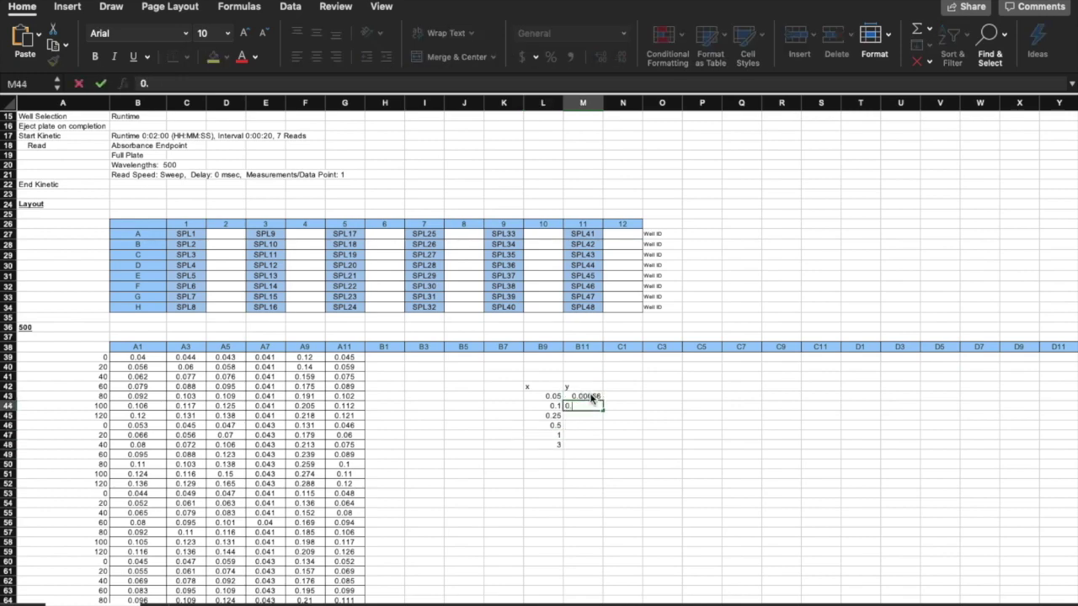
pyautogui.write('000859')
pyautogui.press('Return')
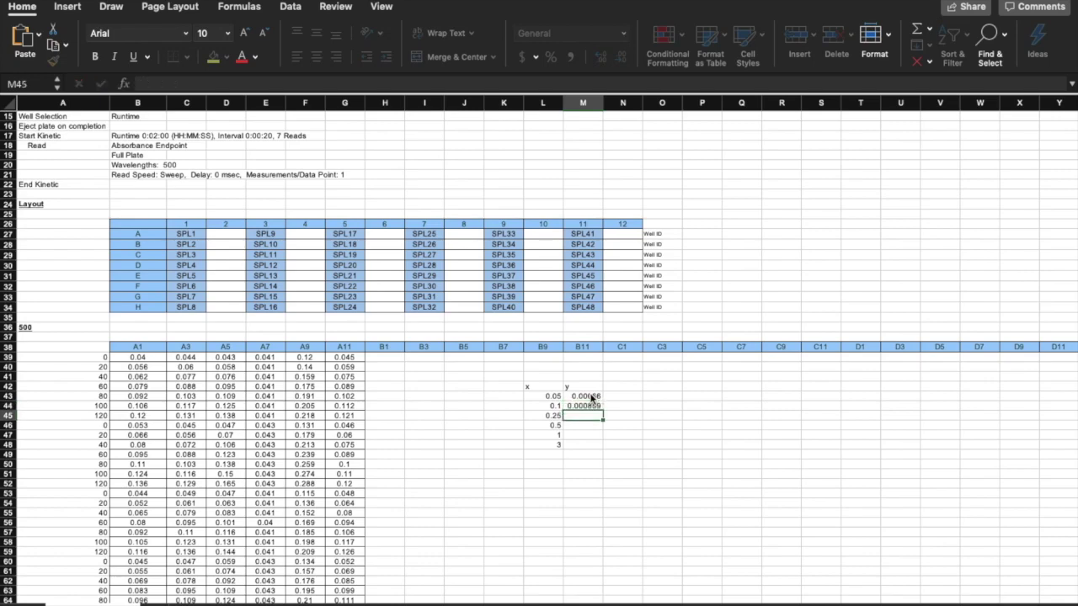
pyautogui.write('0.000829')
pyautogui.press('Return')
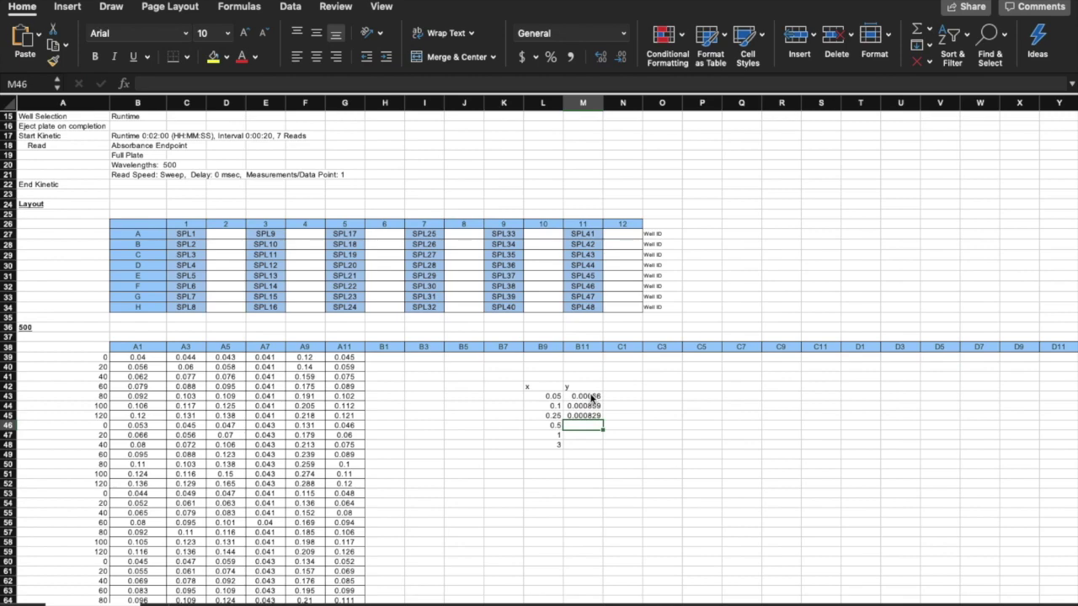
# - Enter the slopes .000004241, .000886 and .000645 in M46:M48 for the x values 0.5, 1 and 3
pyautogui.write('.000004241')
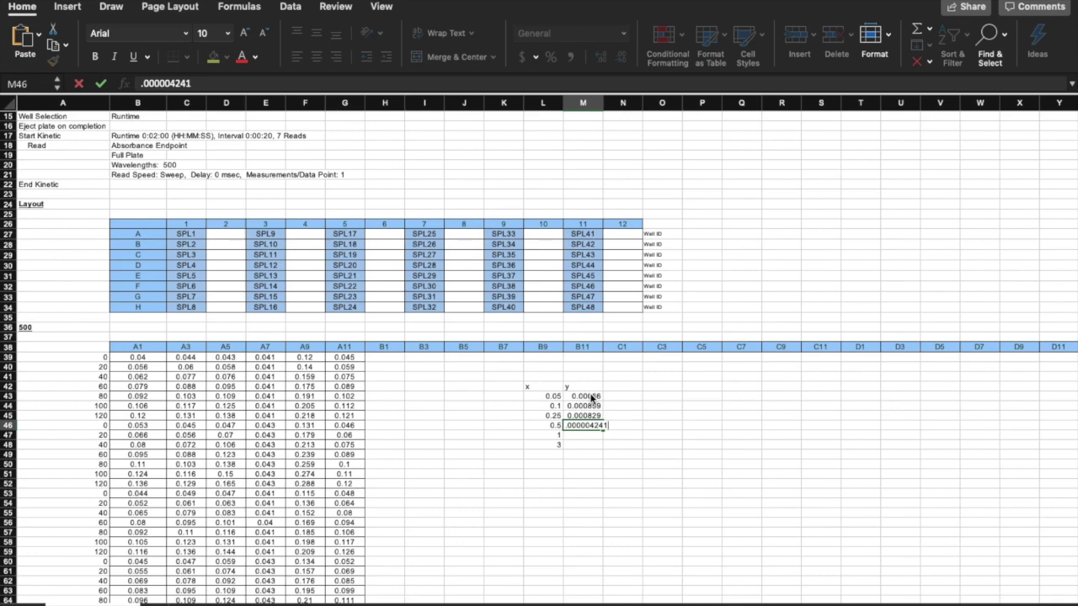
pyautogui.press('Return')
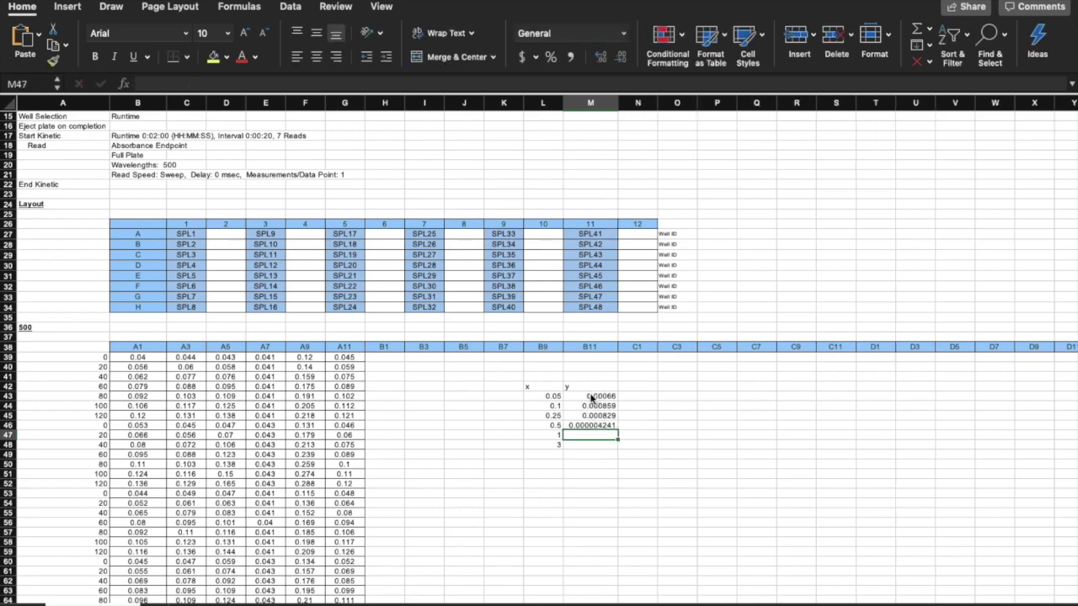
pyautogui.write('.000886')
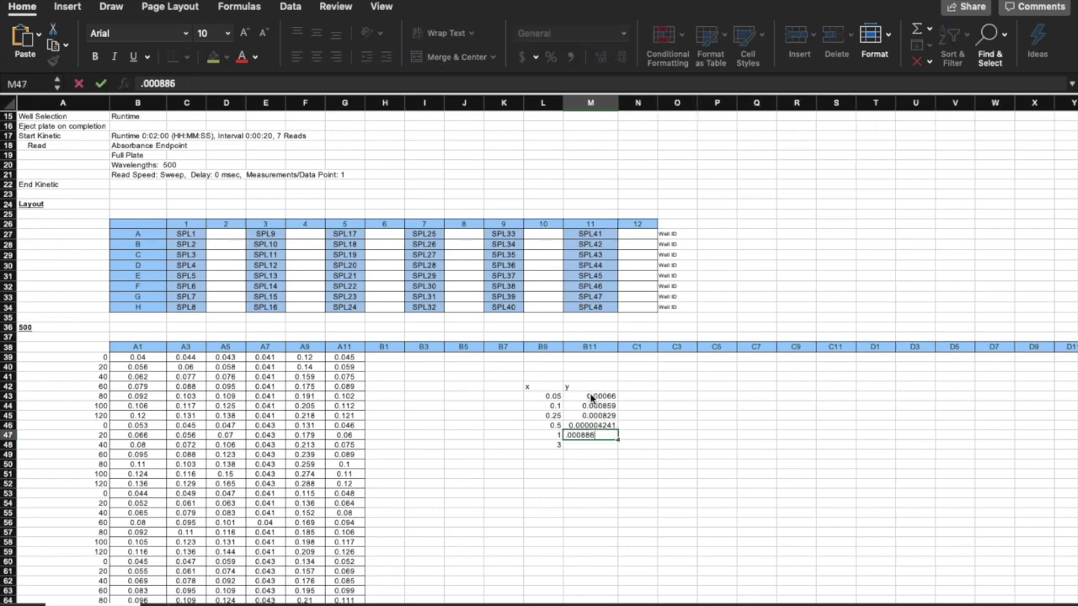
pyautogui.press('Return')
pyautogui.write('.000645')
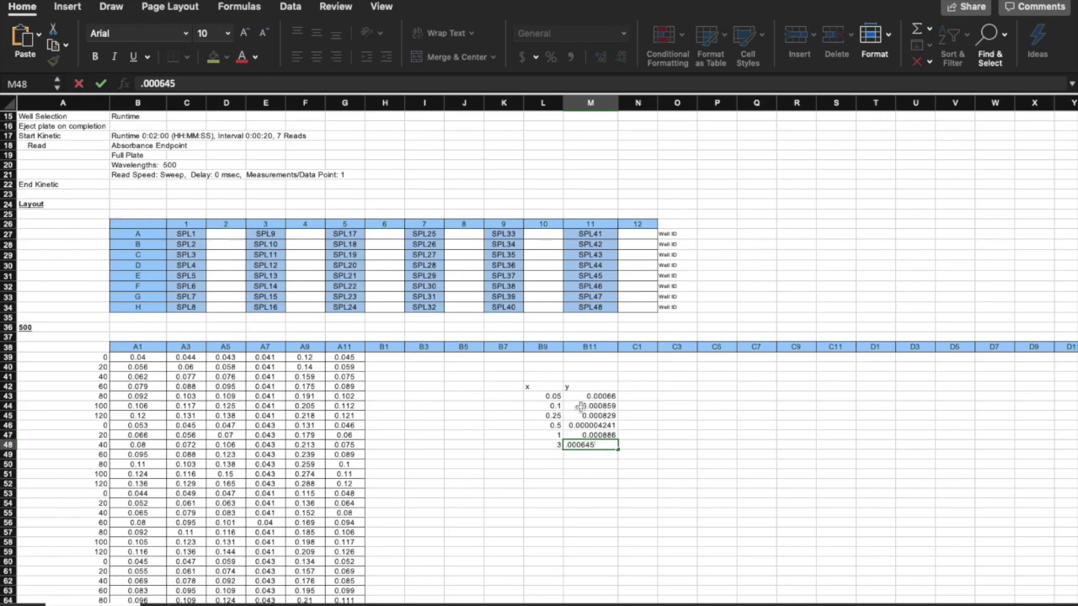
# - Delete the 0.5 data pair in L46:M46, shifting the cells below up
pyautogui.moveTo(542, 425); pyautogui.dragTo(608, 425)
pyautogui.rightClick(608, 426)
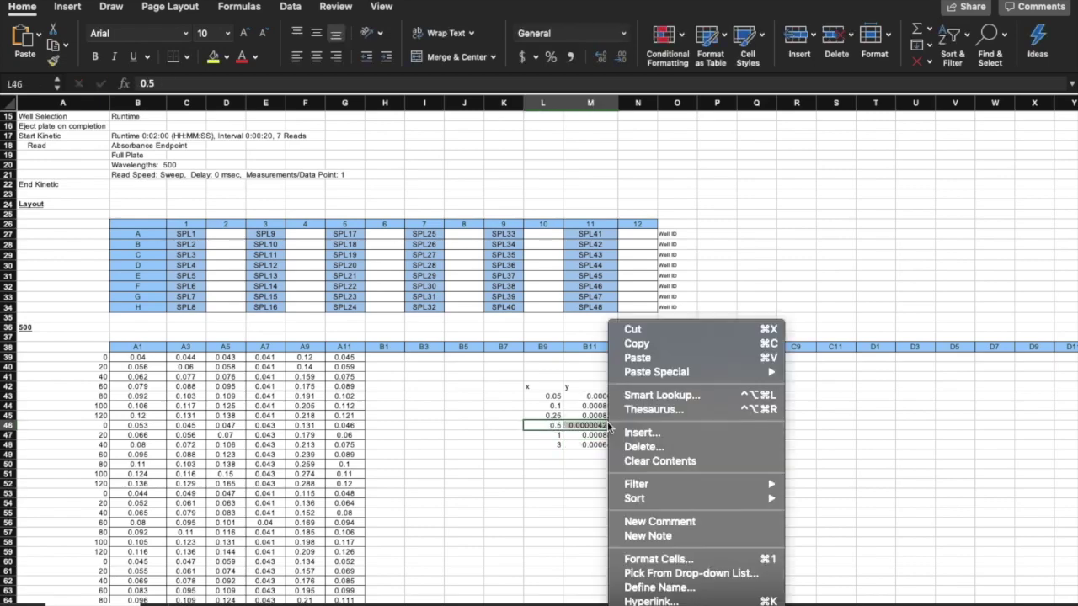
pyautogui.click(645, 451)
pyautogui.click(682, 492)
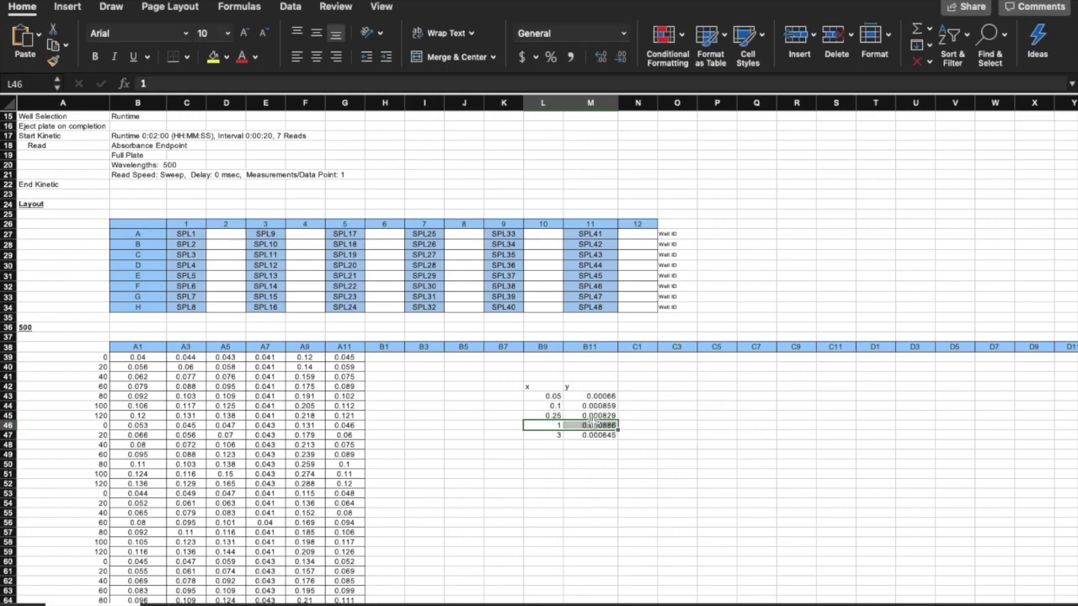
# - Copy the x and y values in L43:M47, switch to JMP and paste them into a new data table
pyautogui.moveTo(543, 396); pyautogui.dragTo(599, 435)
pyautogui.press('cmd+c')
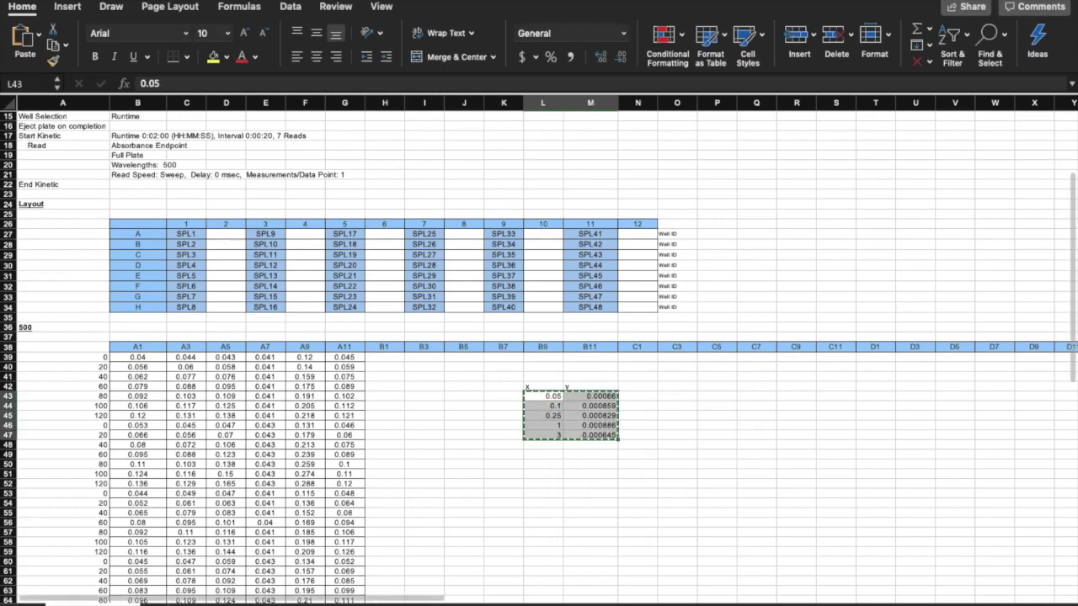
pyautogui.click(916, 597)
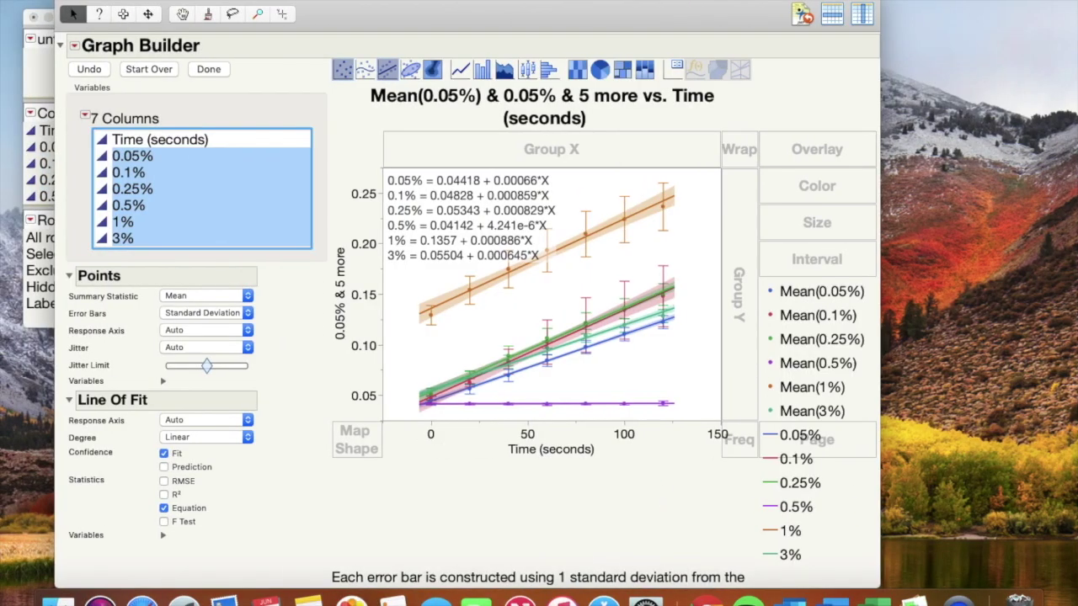
pyautogui.click(99, 0)
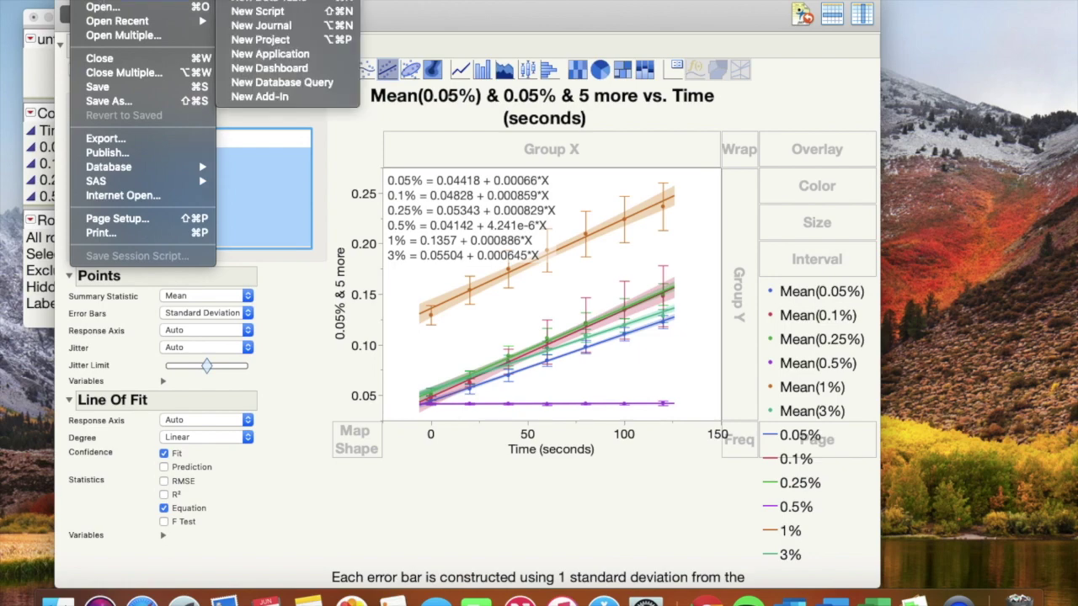
pyautogui.moveTo(160, 0)
pyautogui.moveTo(202, 3)
pyautogui.click(261, 2)
pyautogui.click(305, 131)
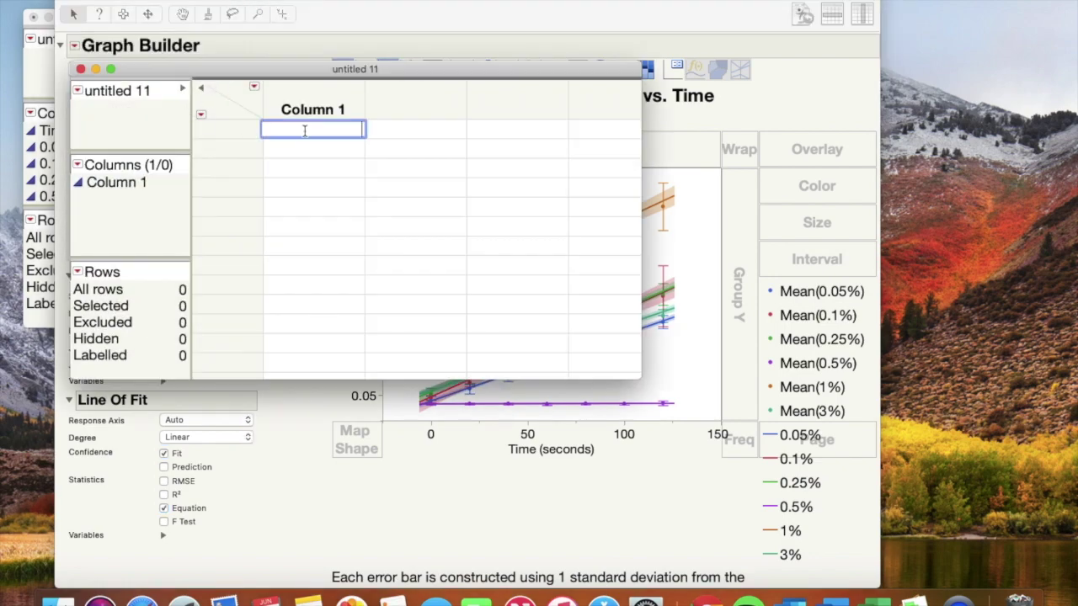
pyautogui.press('super+v')
# - Rename Column 1 as H2O2 Conc. and Column 2 as Slope in the new data table
pyautogui.click(318, 110)
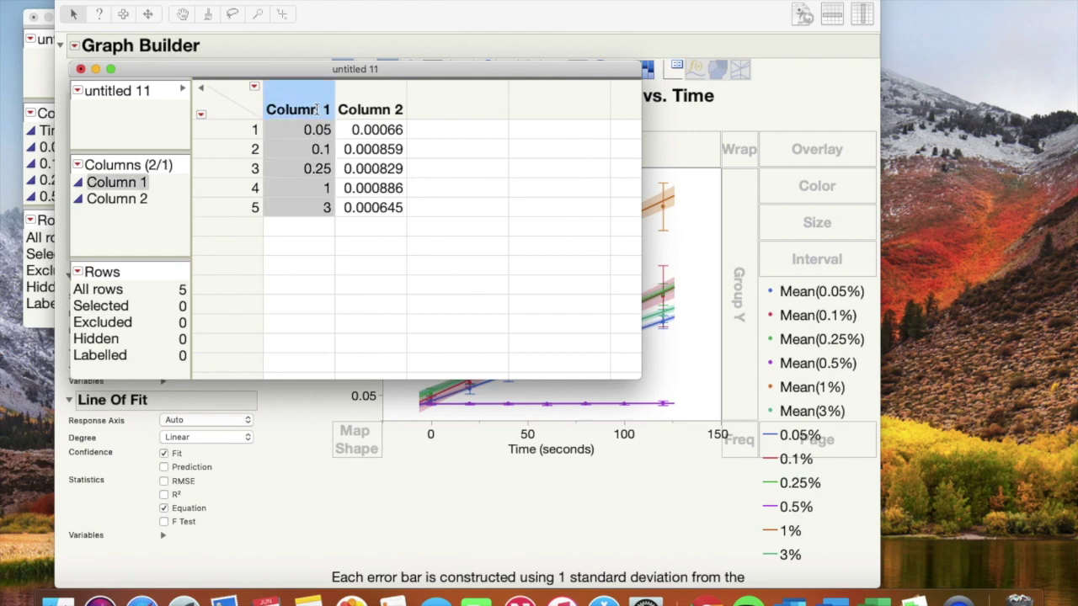
pyautogui.click(316, 110)
pyautogui.write('Perox')
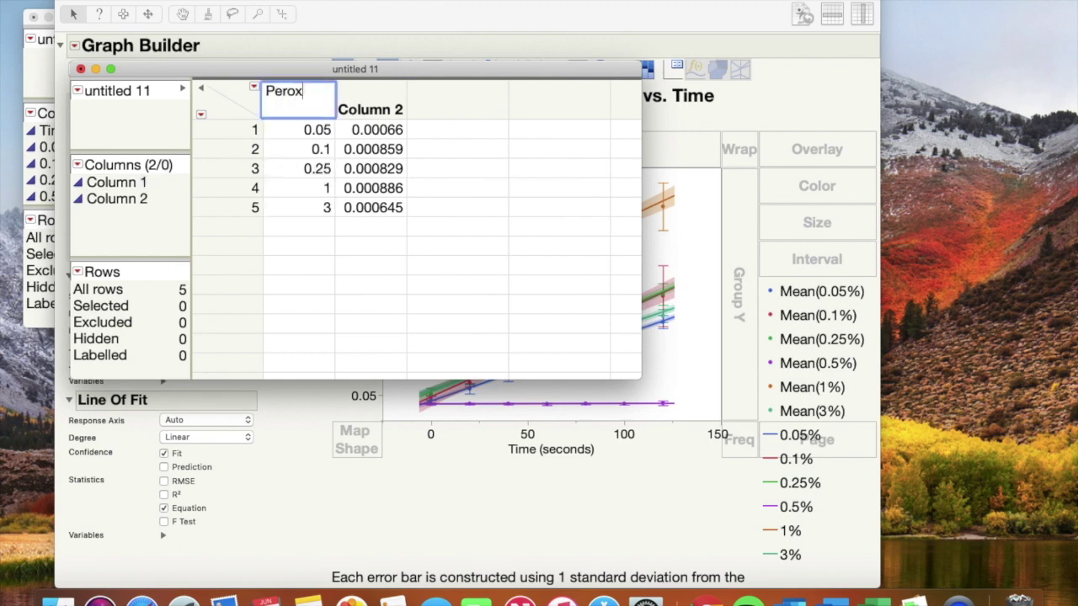
pyautogui.write('ide')
pyautogui.press('BackSpace')
pyautogui.press('BackSpace')
pyautogui.press('BackSpace')
pyautogui.press('BackSpace')
pyautogui.press('BackSpace')
pyautogui.press('BackSpace')
pyautogui.press('BackSpace')
pyautogui.write('H2O2 Con')
pyautogui.press('Tab')
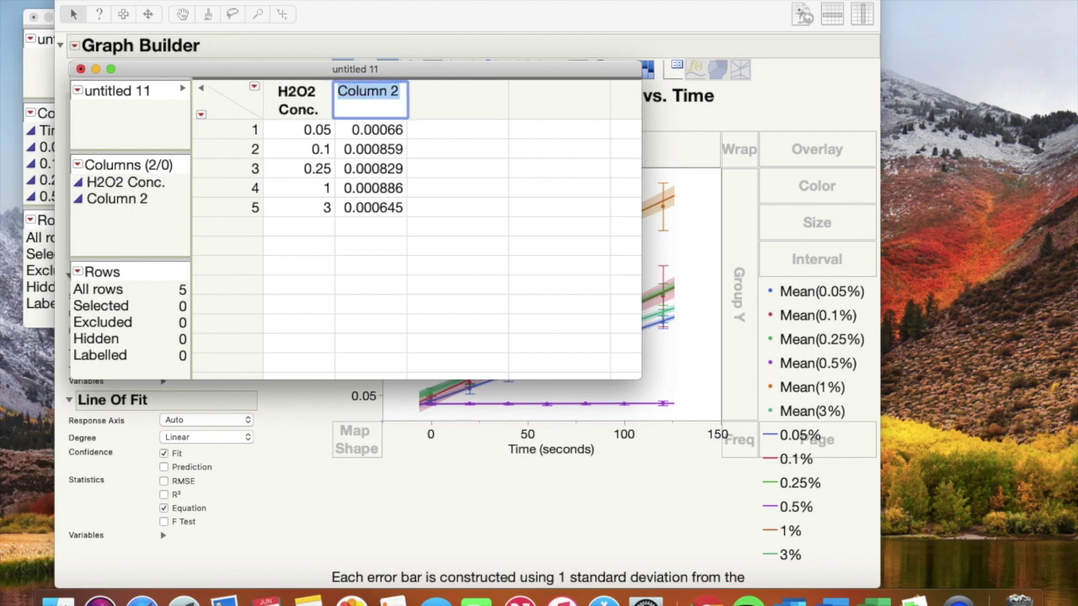
pyautogui.write('Slope')
pyautogui.press('Return')
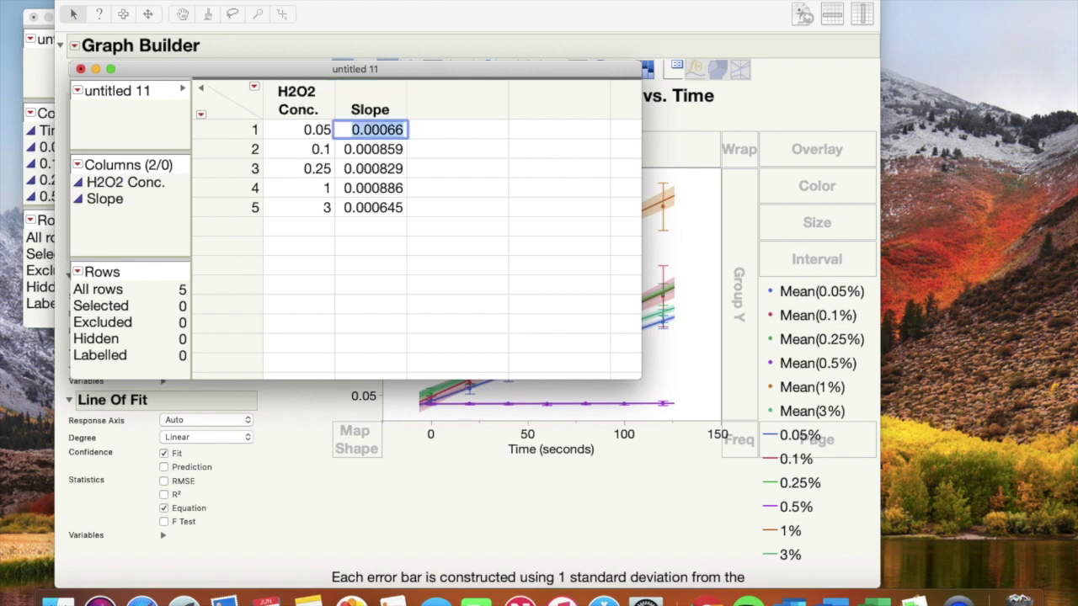
# - Open Graph Builder for the new data table and assign H2O2 Conc. to the X axis
pyautogui.click(353, 2)
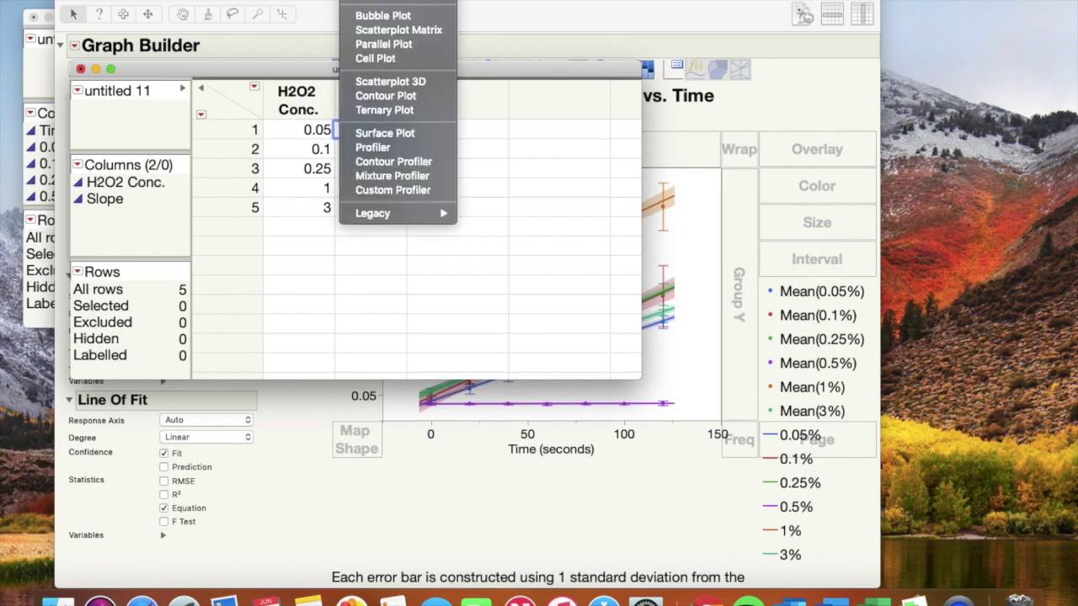
pyautogui.click(371, 4)
pyautogui.moveTo(201, 235); pyautogui.dragTo(467, 530)
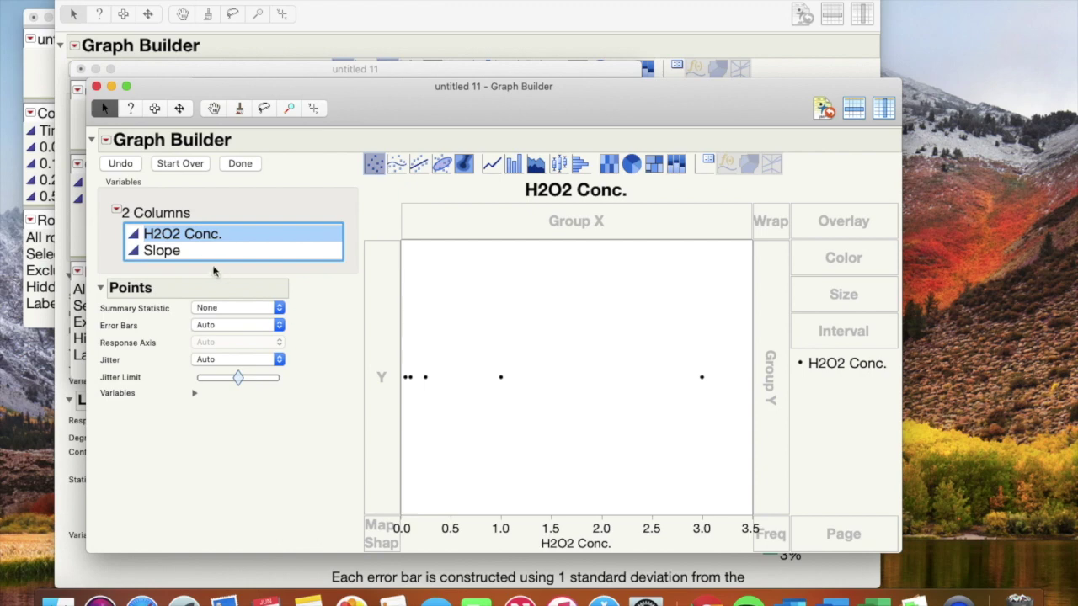